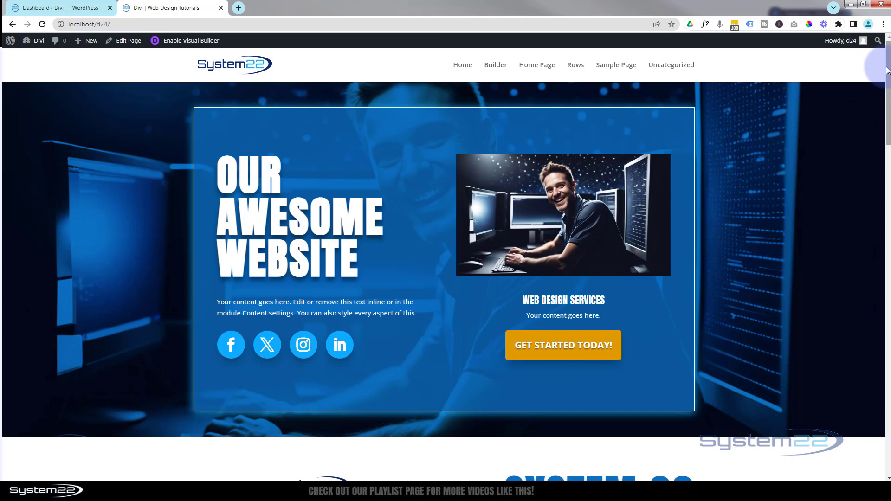
drag(888, 70, 883, 201)
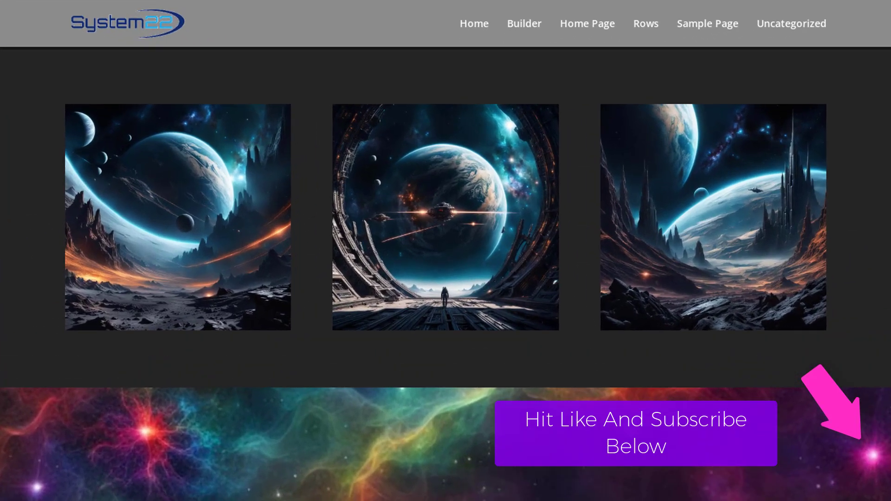
mouse_move(88, 276)
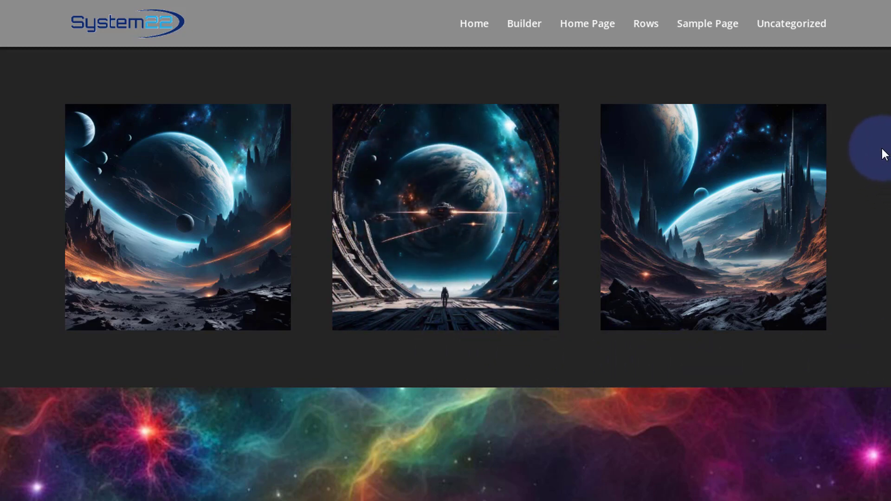
mouse_move(816, 149)
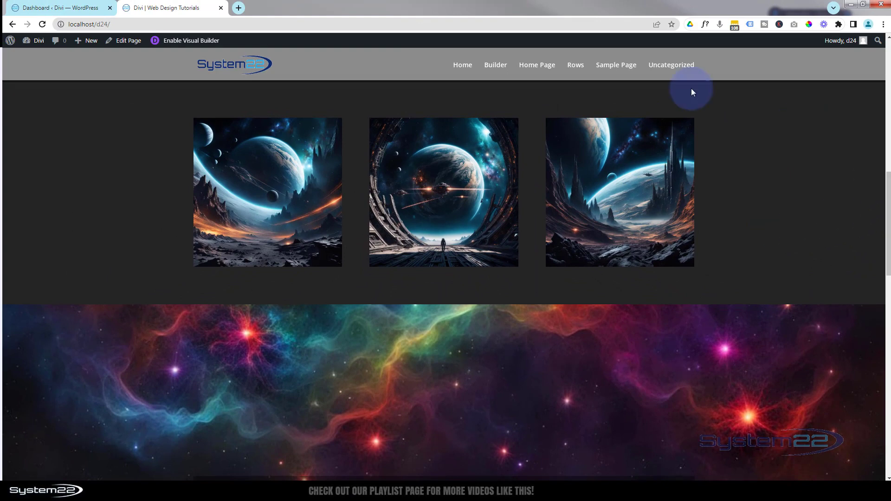
Step: Open the page in the Visual Builder and delete the dark section holding the three space images
click(190, 42)
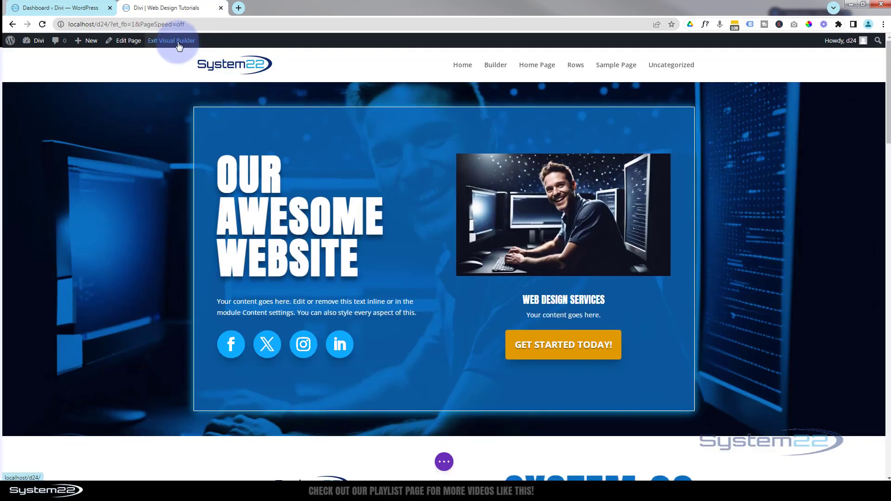
scroll(173, 152, down, 8)
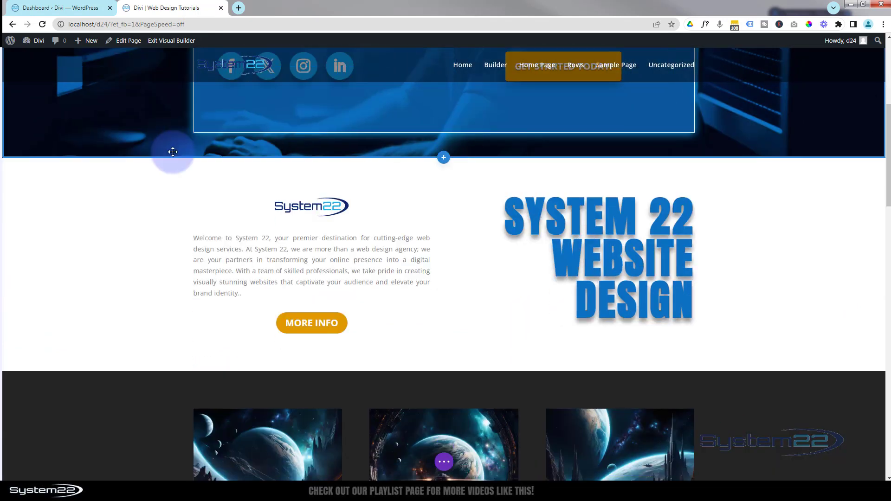
scroll(173, 151, down, 2)
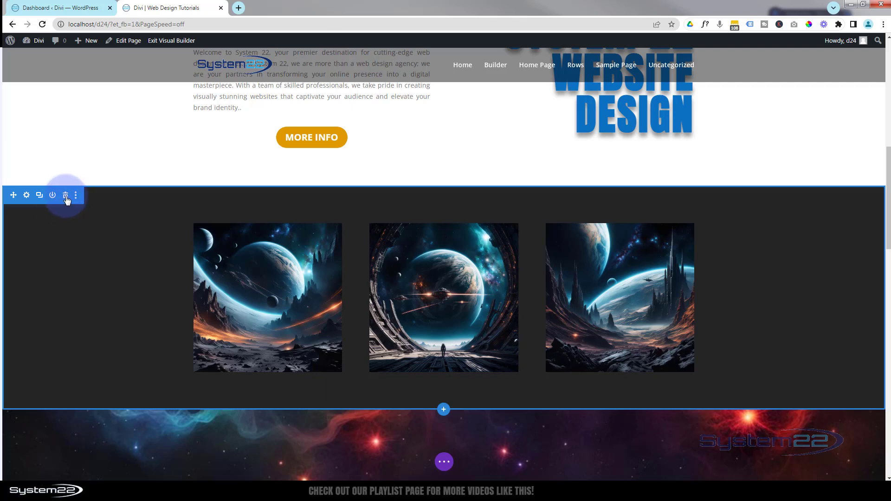
click(66, 197)
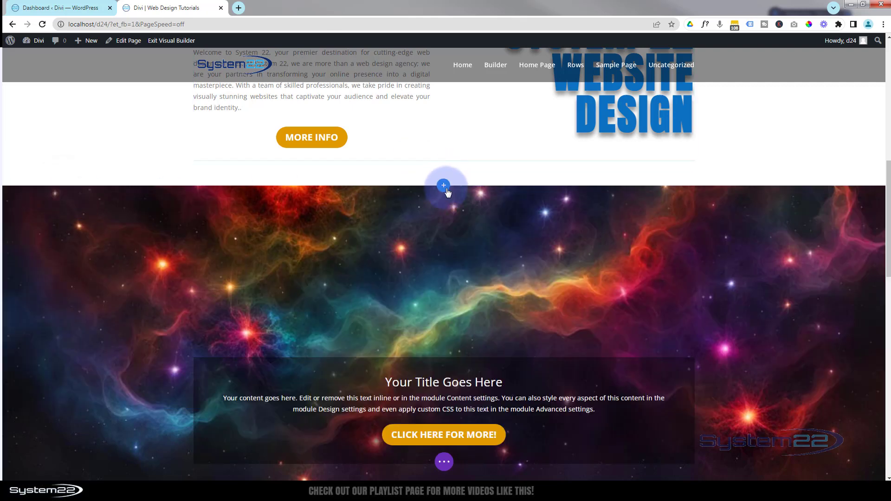
Step: Insert a regular section above the nebula section and give it a row of three equal columns
click(443, 186)
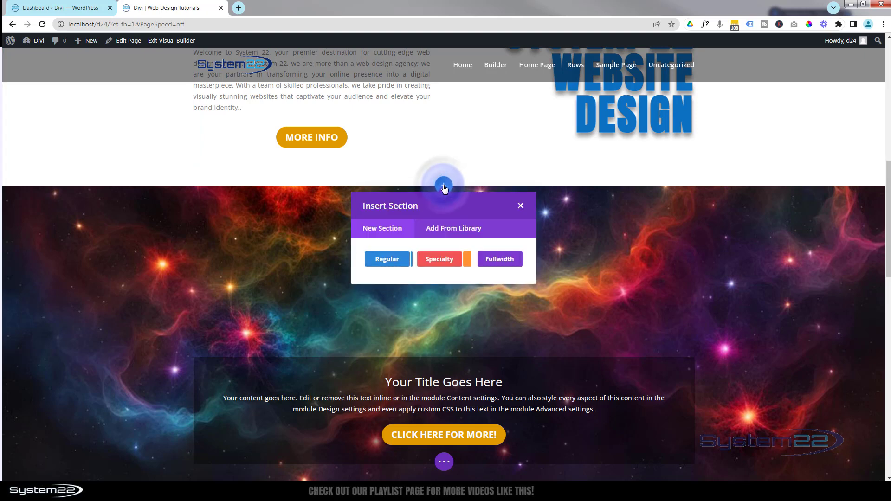
click(389, 260)
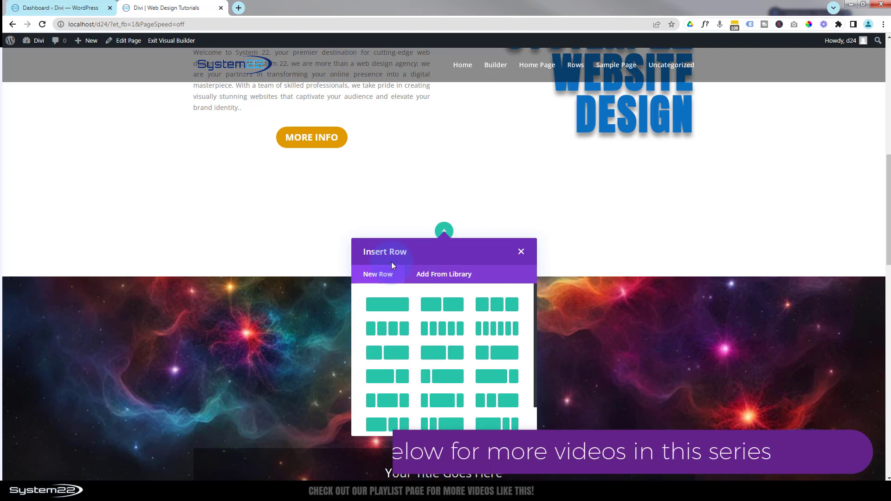
click(497, 306)
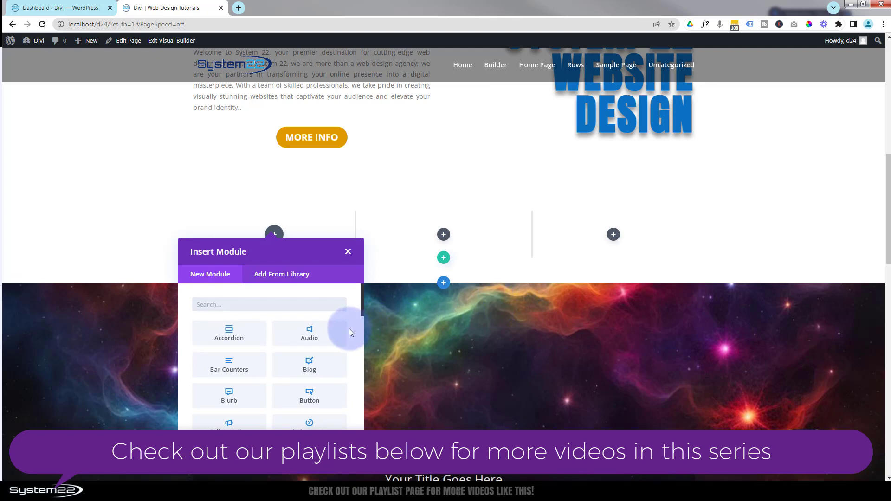
Step: Add a Blurb module to the first column of the new three-column row
scroll(317, 334, down, 5)
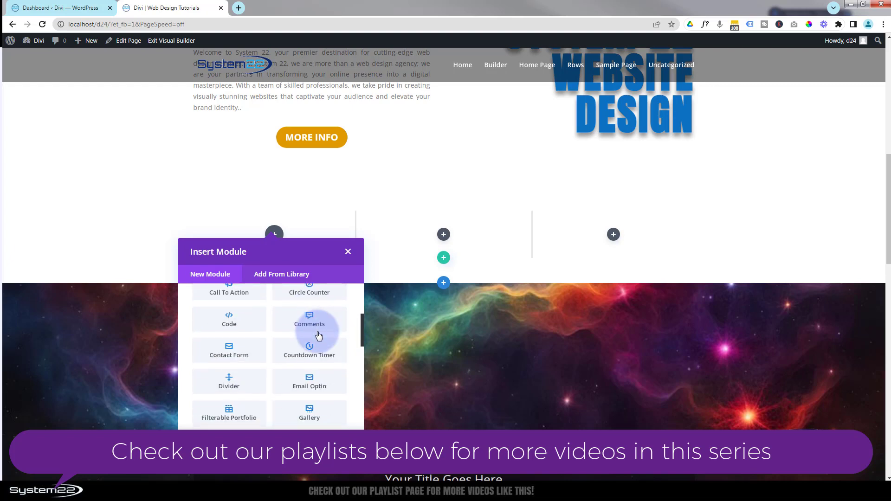
scroll(318, 335, up, 5)
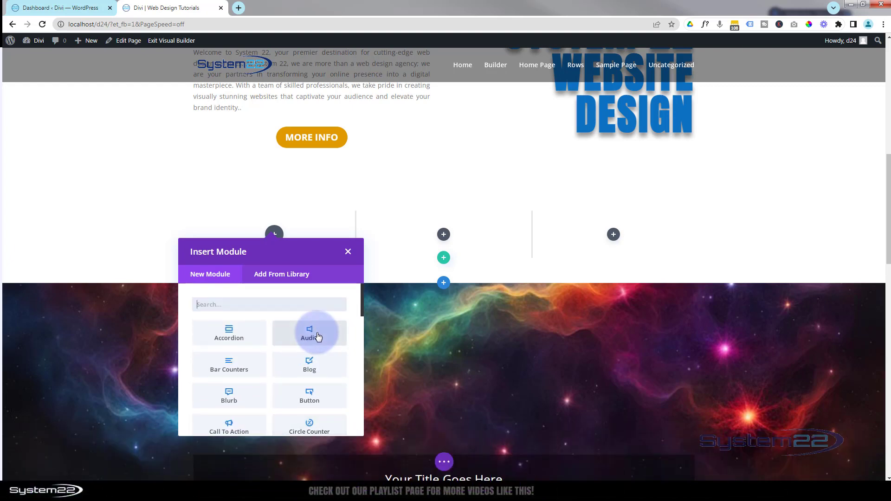
click(237, 400)
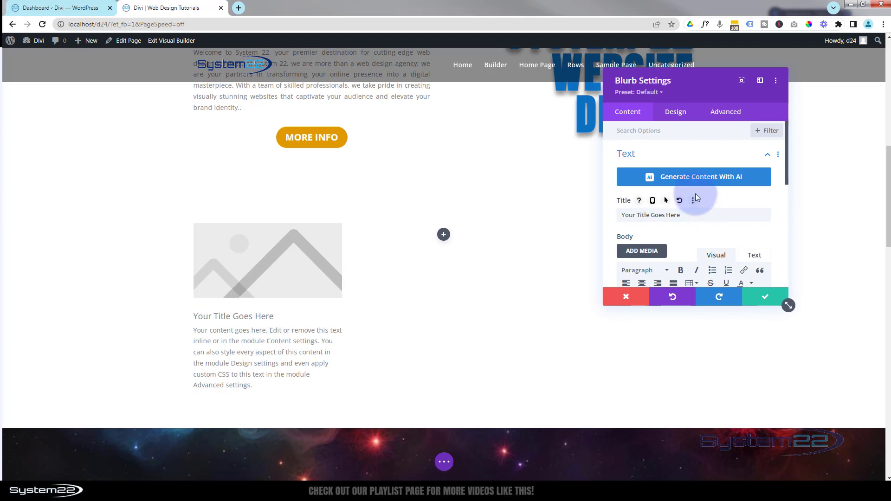
Step: Switch the blurb from its placeholder image to an icon and choose the atom icon
drag(691, 91, 456, 185)
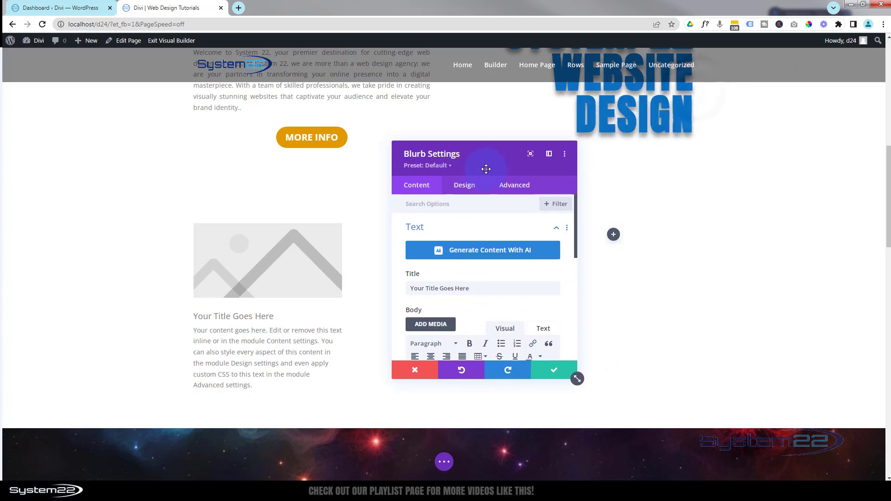
scroll(365, 249, down, 2)
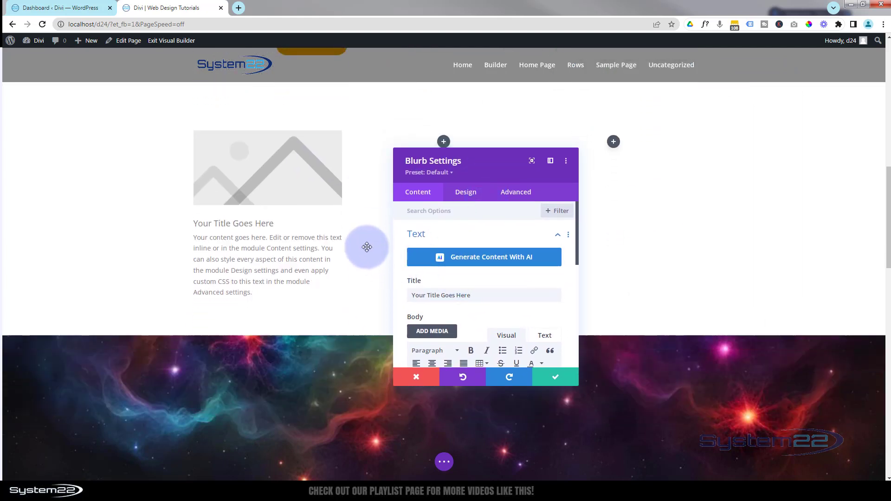
scroll(372, 242, up, 1)
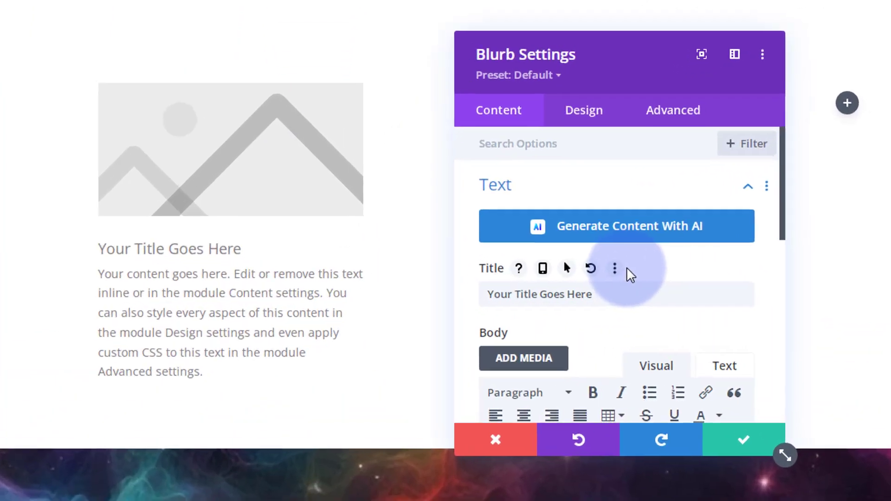
scroll(491, 281, down, 2)
scroll(639, 269, down, 7)
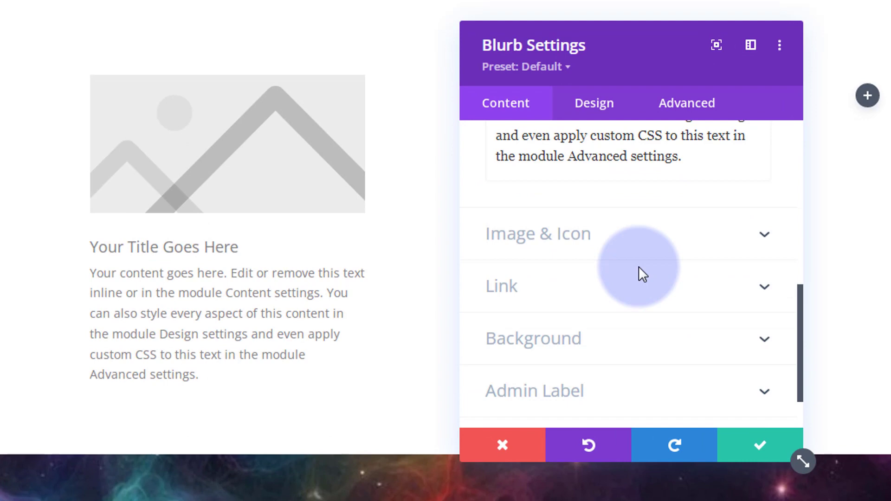
click(597, 250)
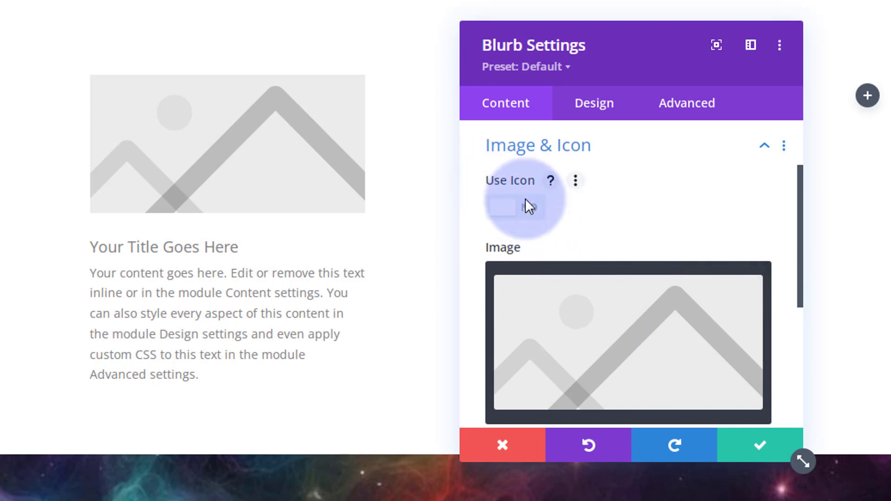
click(526, 215)
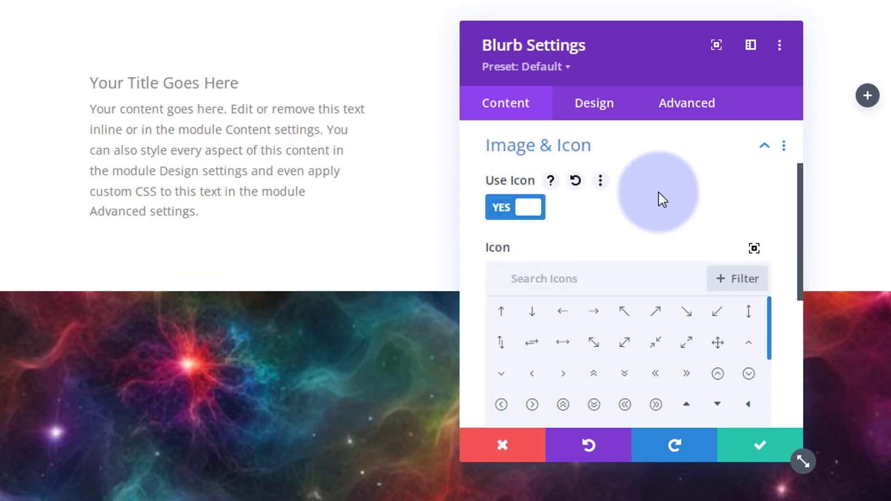
scroll(663, 209, down, 2)
scroll(664, 274, down, 5)
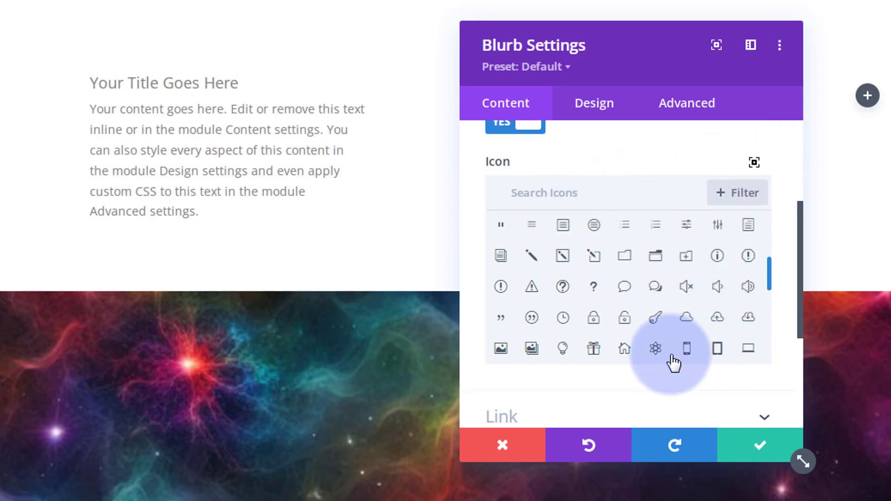
click(657, 349)
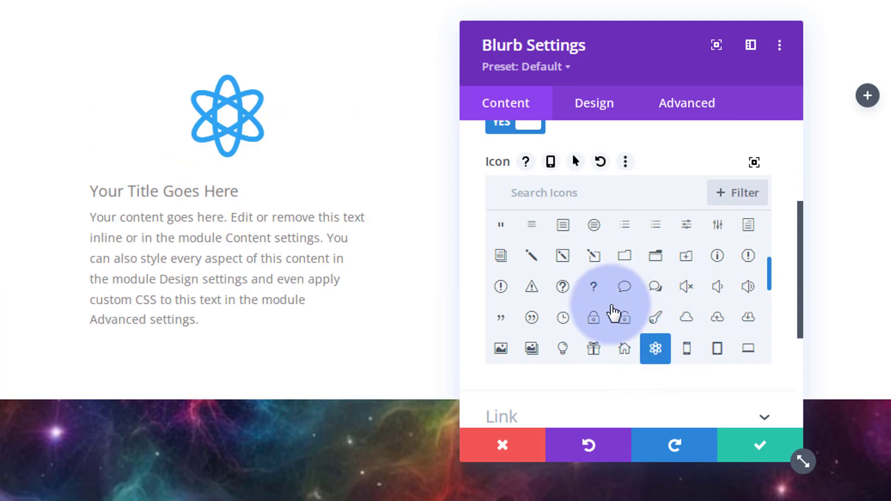
Step: Examine the blurb's link options, including the title link URL, module link URL and module link target choices
scroll(611, 310, down, 2)
scroll(612, 310, down, 2)
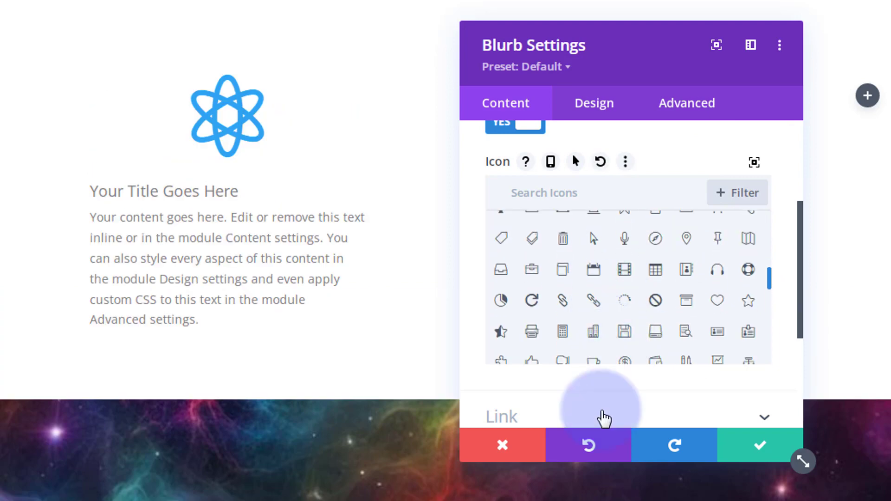
scroll(602, 408, down, 2)
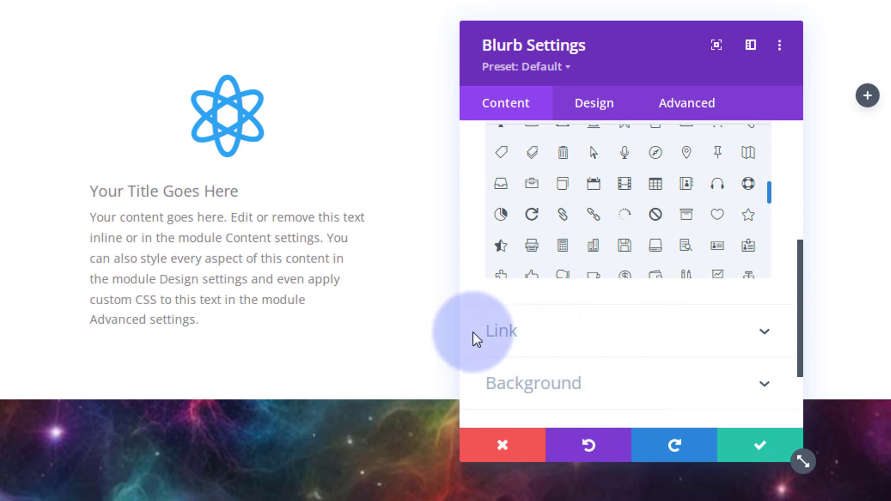
click(620, 345)
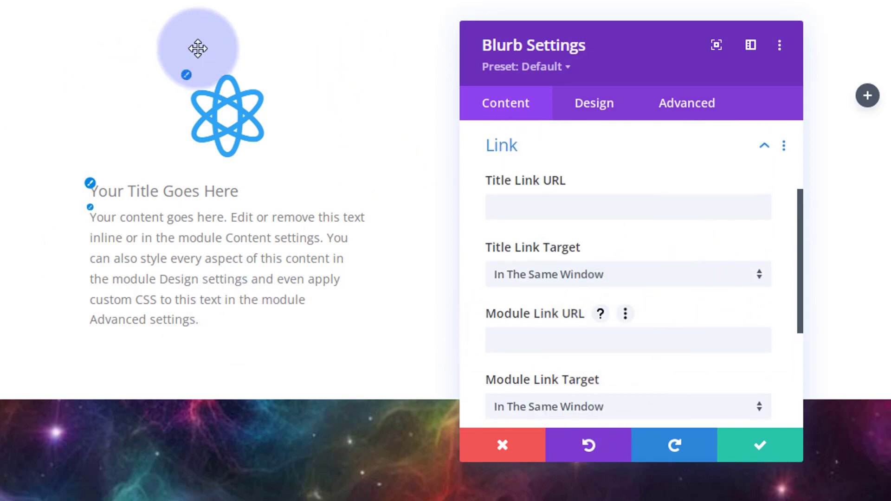
click(557, 202)
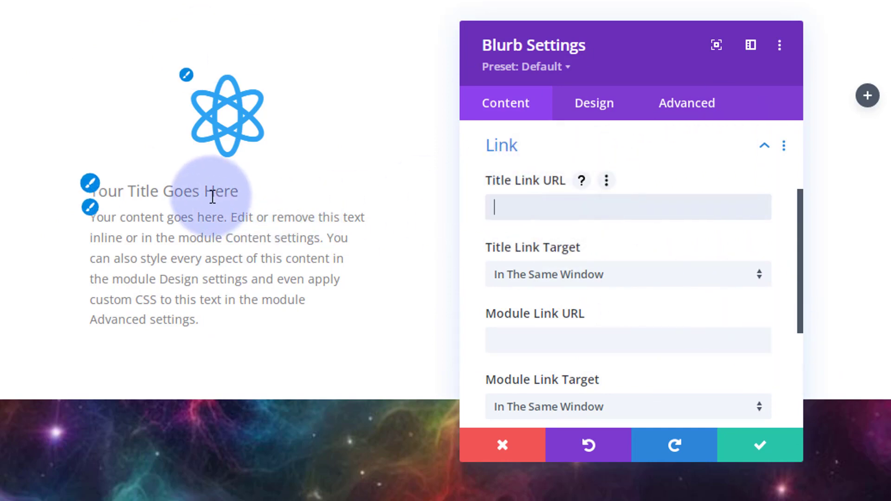
click(507, 338)
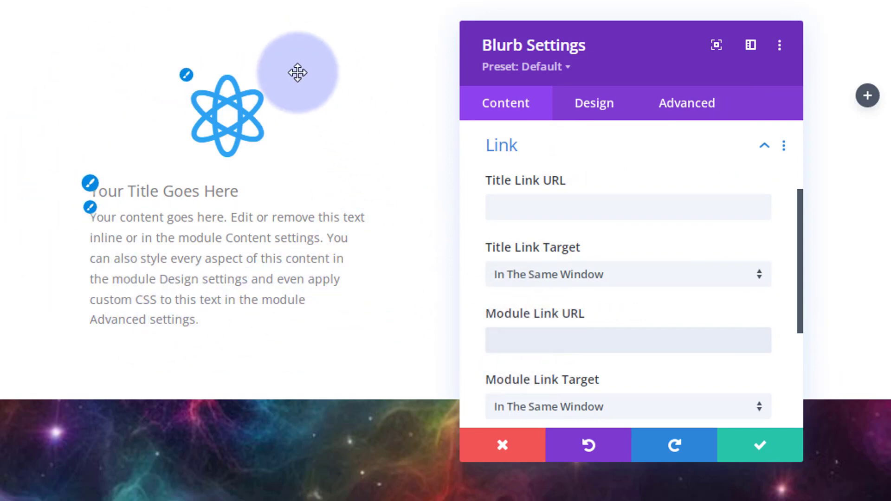
click(493, 335)
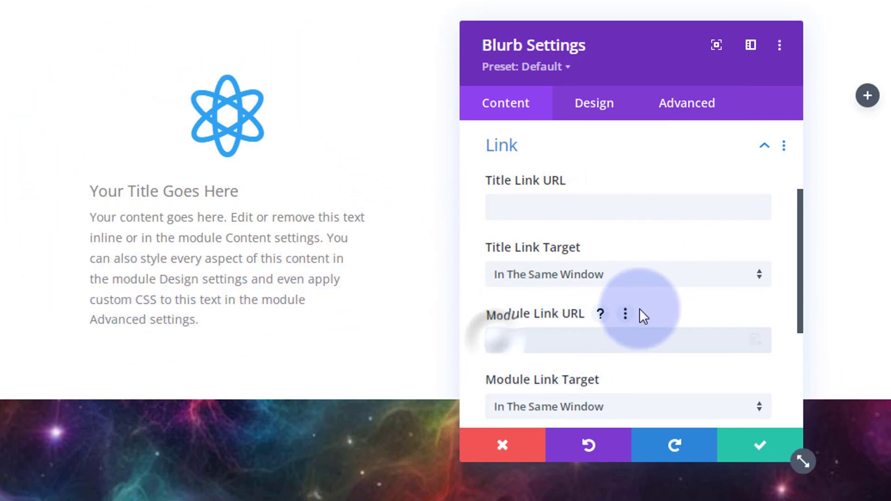
scroll(665, 313, down, 2)
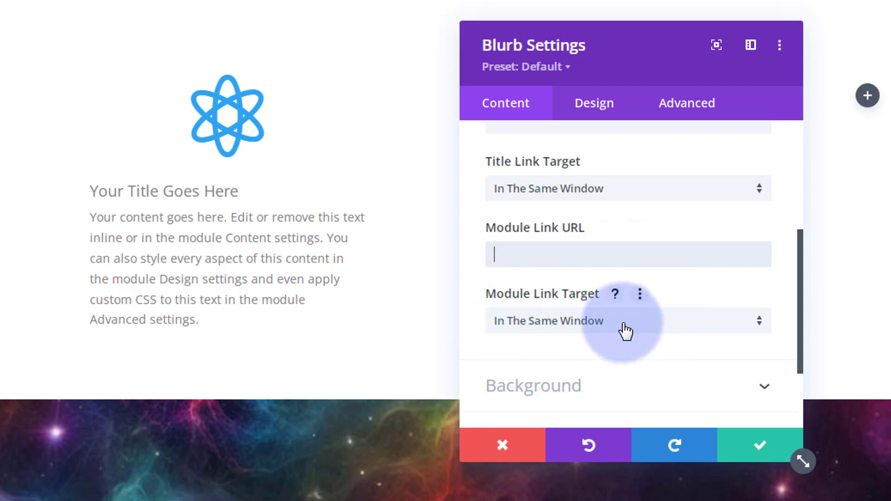
click(637, 330)
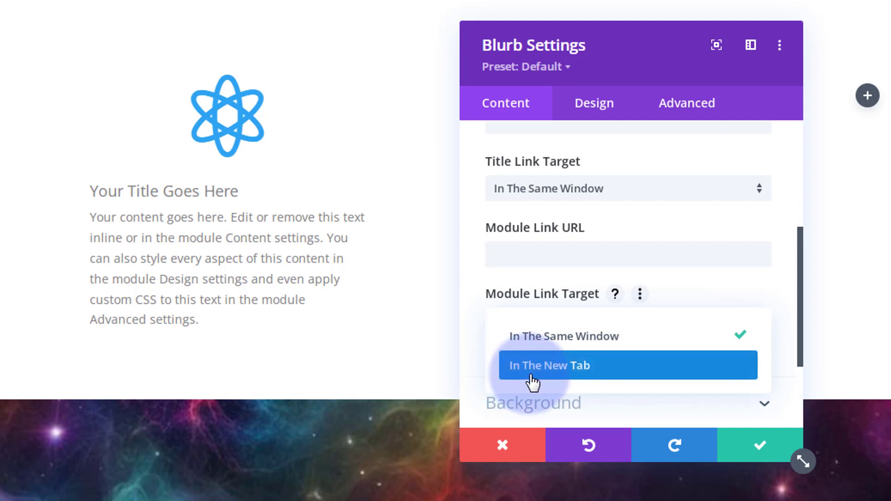
click(465, 333)
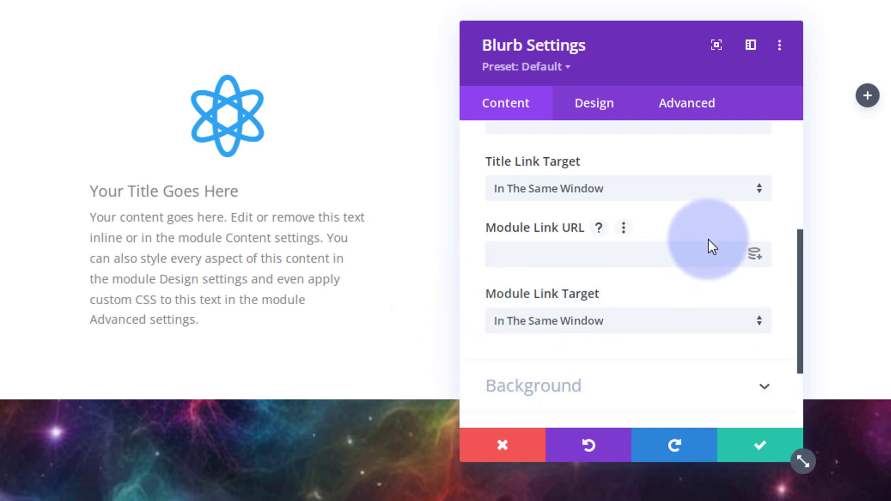
scroll(694, 225, down, 3)
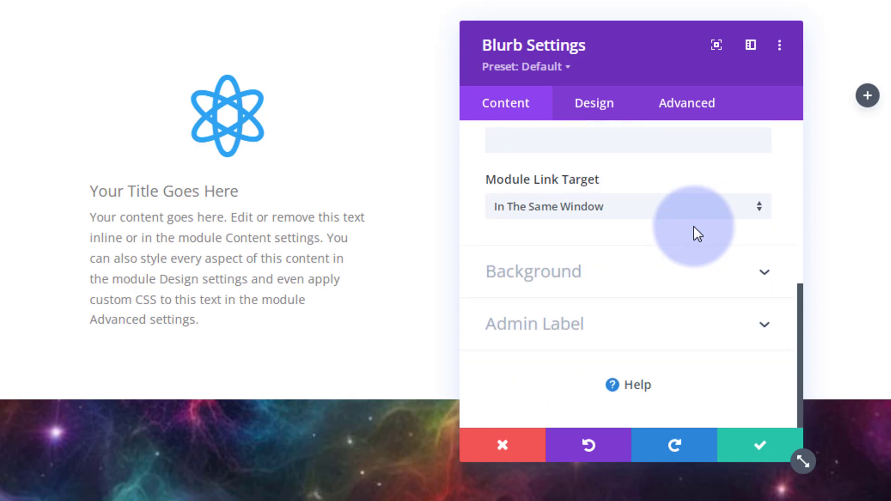
Step: Give the blurb a solid black (#000000) background colour
click(645, 278)
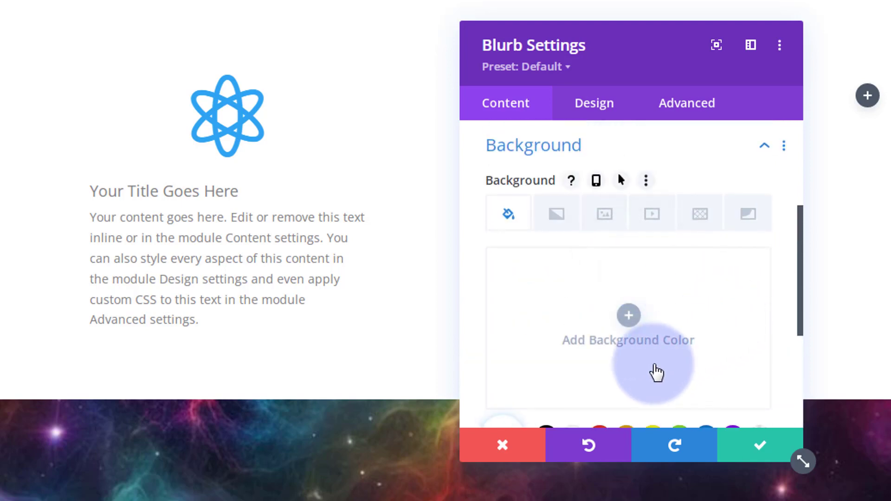
scroll(670, 335, down, 4)
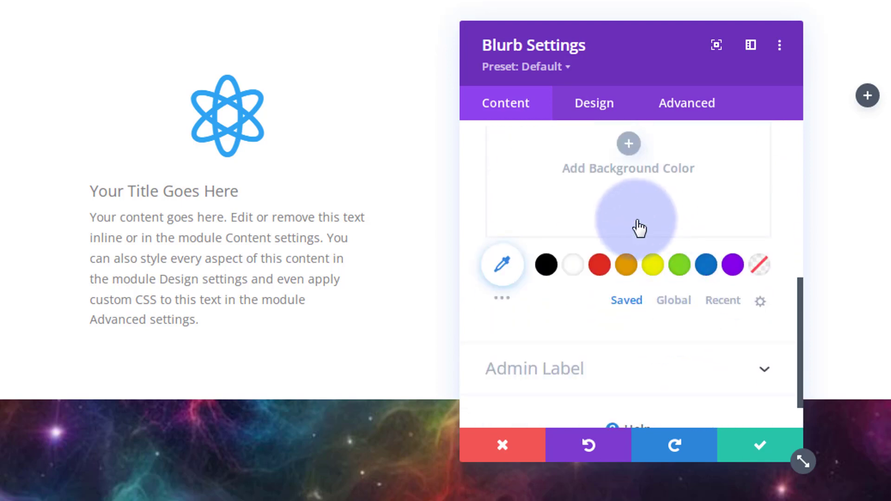
scroll(639, 228, up, 4)
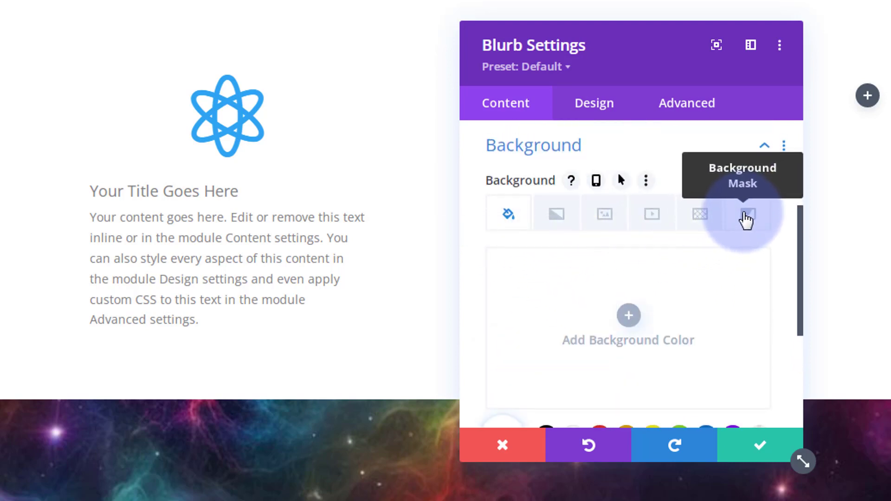
scroll(562, 268, down, 2)
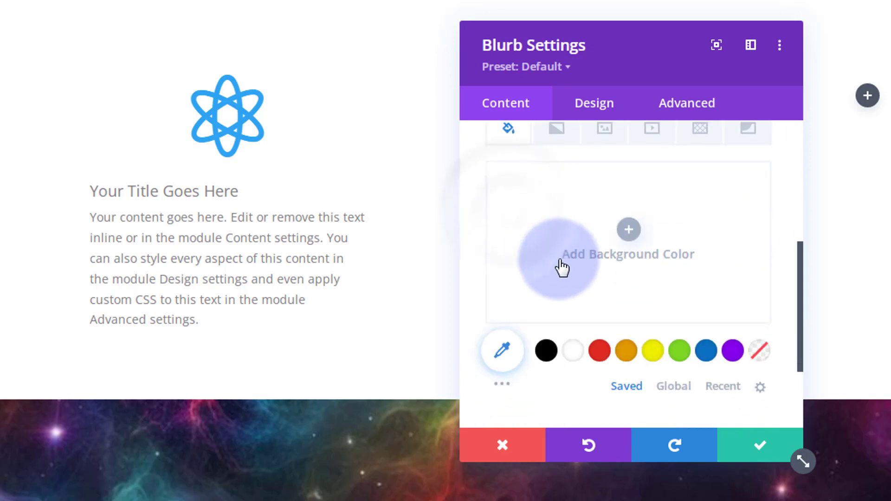
click(547, 351)
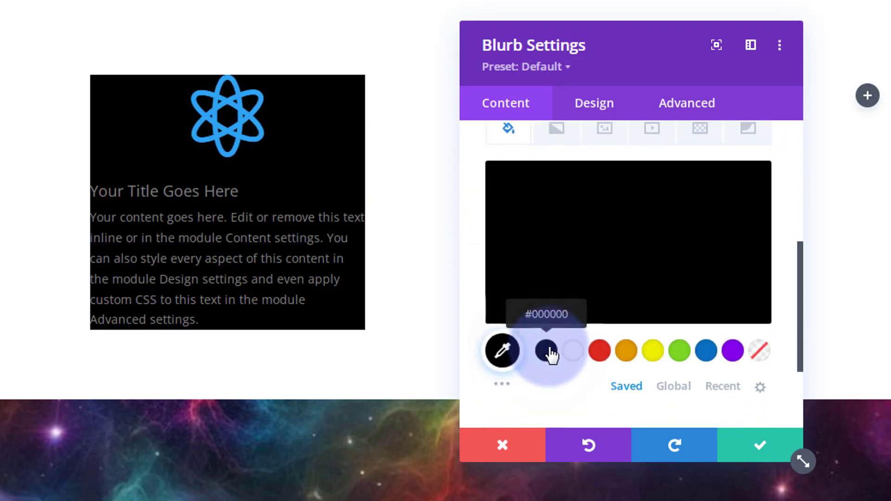
Step: Colour the blurb's atom icon white and set its image/icon width to 50px
click(603, 109)
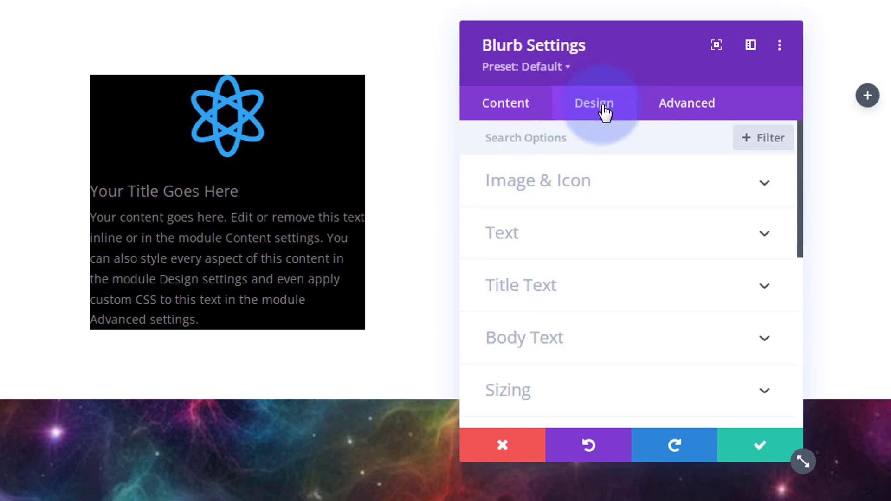
click(620, 191)
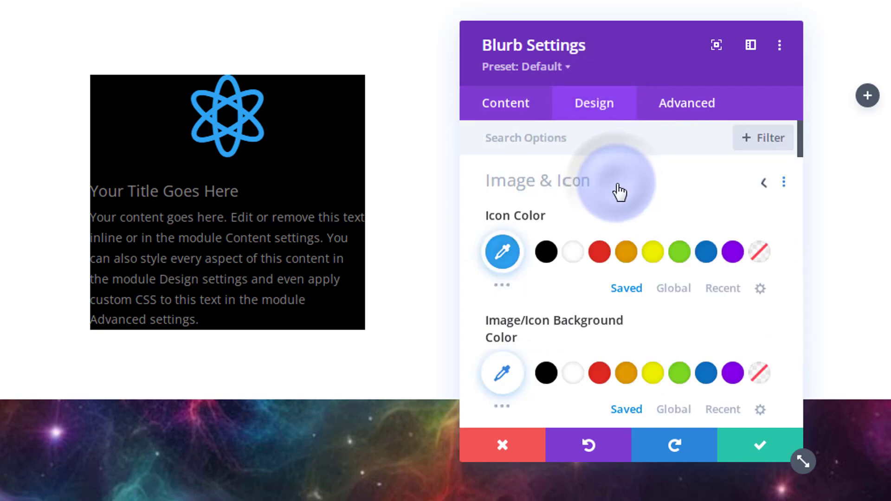
click(573, 260)
scroll(585, 273, down, 3)
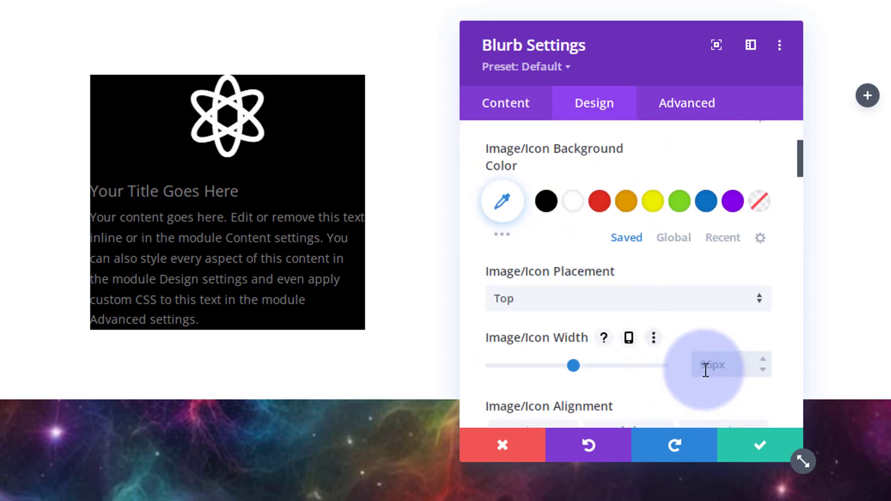
text(px)
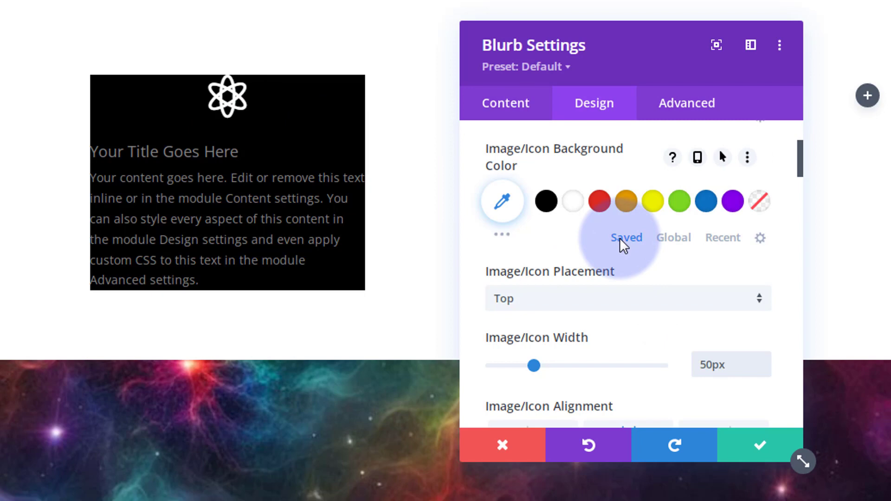
Step: Set the blurb's text colour to Light and centre its text alignment
scroll(619, 237, down, 15)
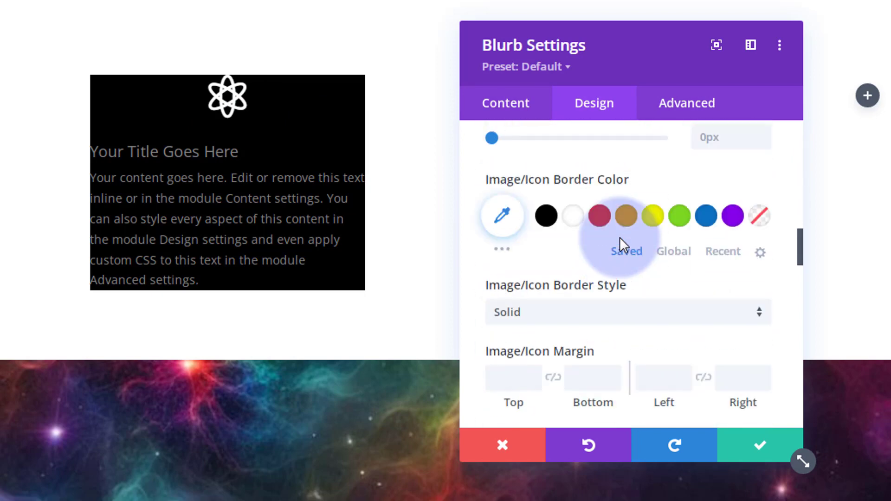
scroll(619, 237, down, 15)
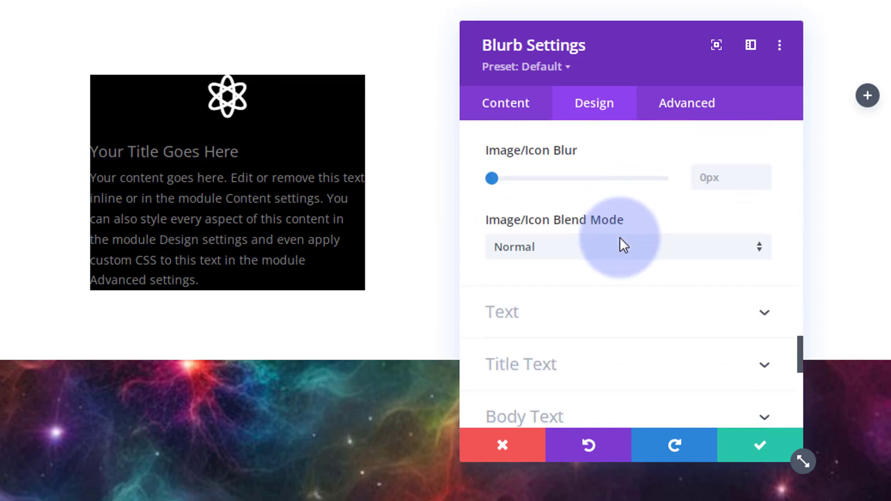
click(579, 323)
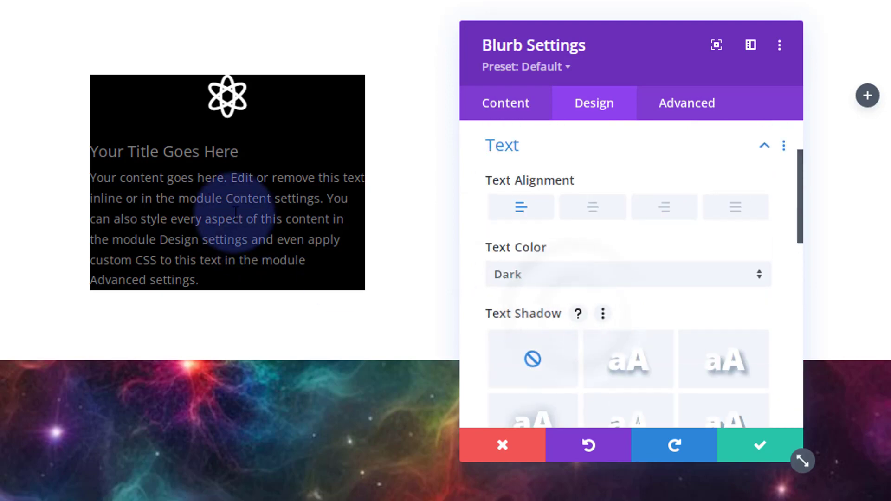
click(173, 148)
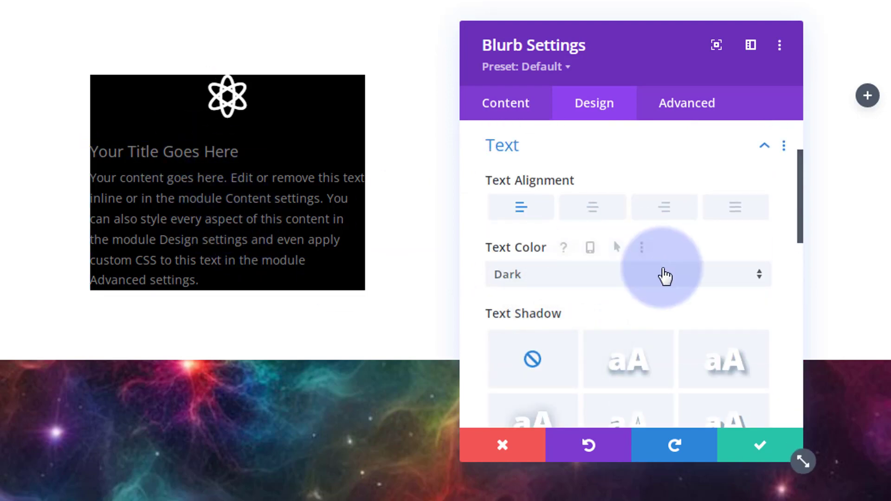
click(602, 280)
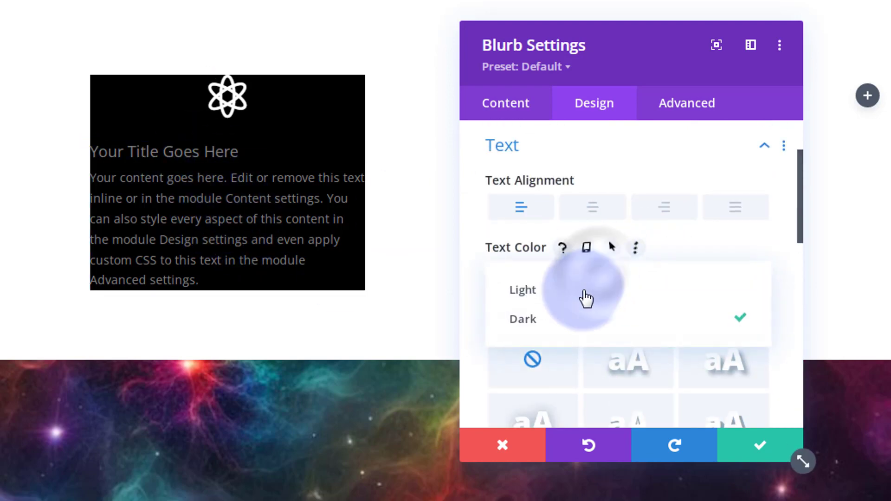
click(582, 292)
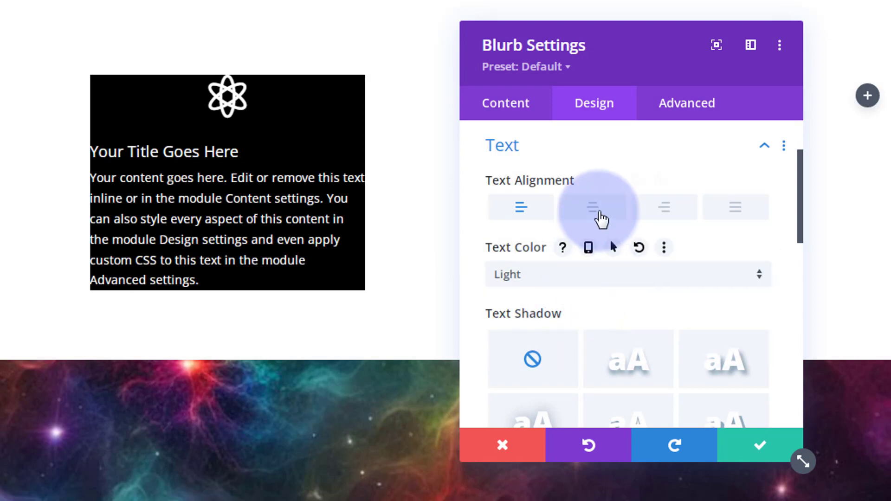
click(598, 216)
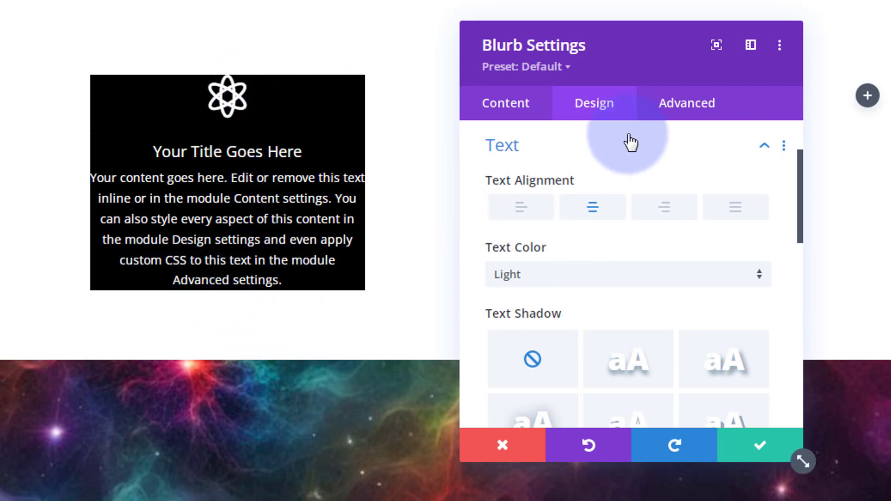
click(583, 158)
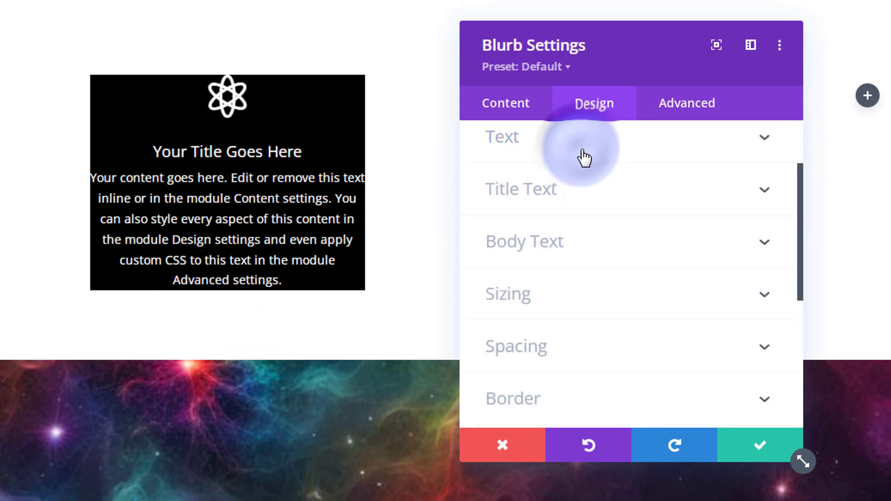
Step: Set the blurb's top, bottom, left and right padding to 30px and save the module settings
click(576, 351)
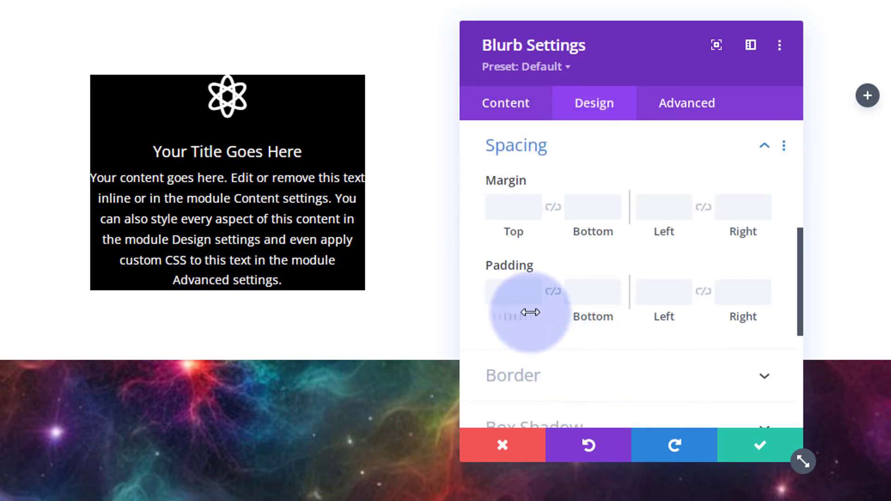
click(513, 293)
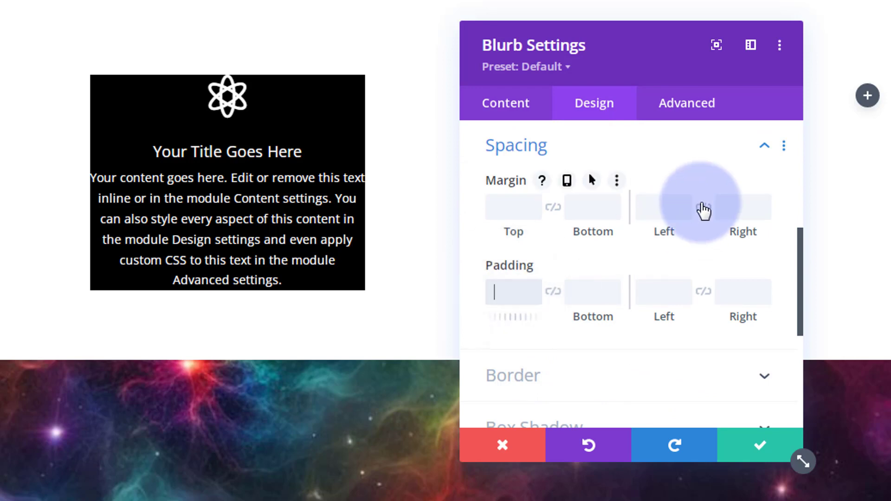
text(30px)
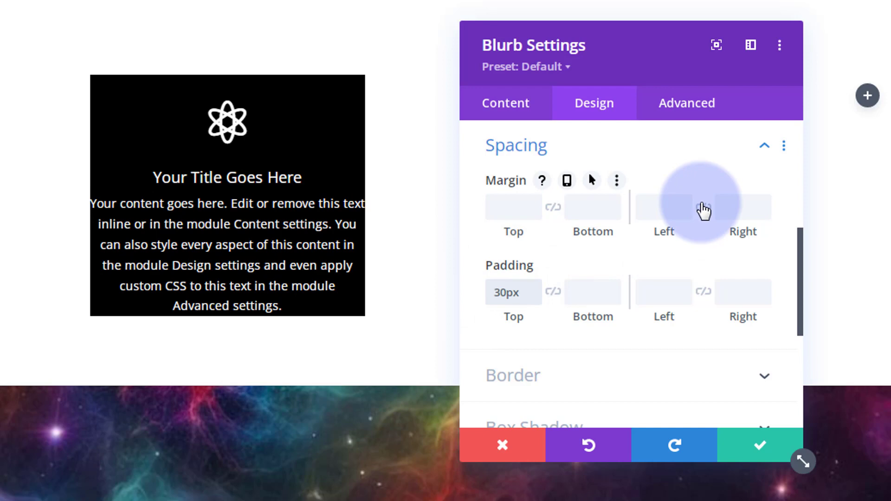
click(553, 291)
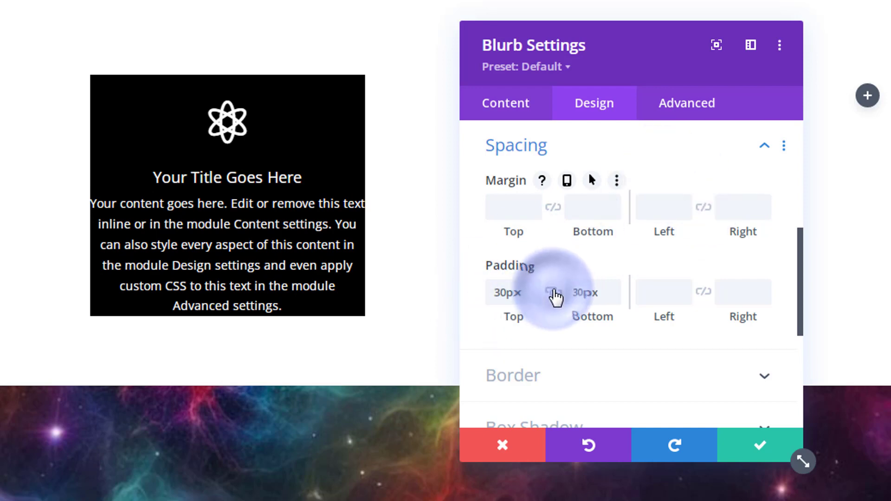
click(570, 450)
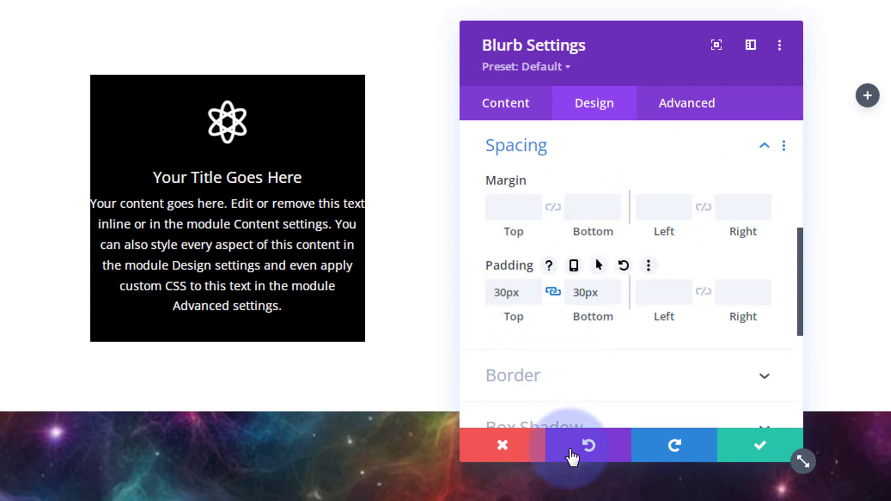
click(646, 290)
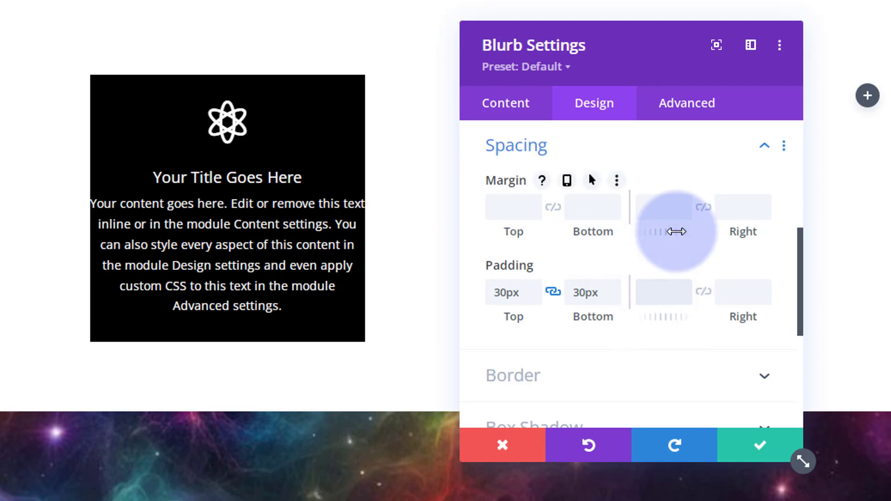
text(30px)
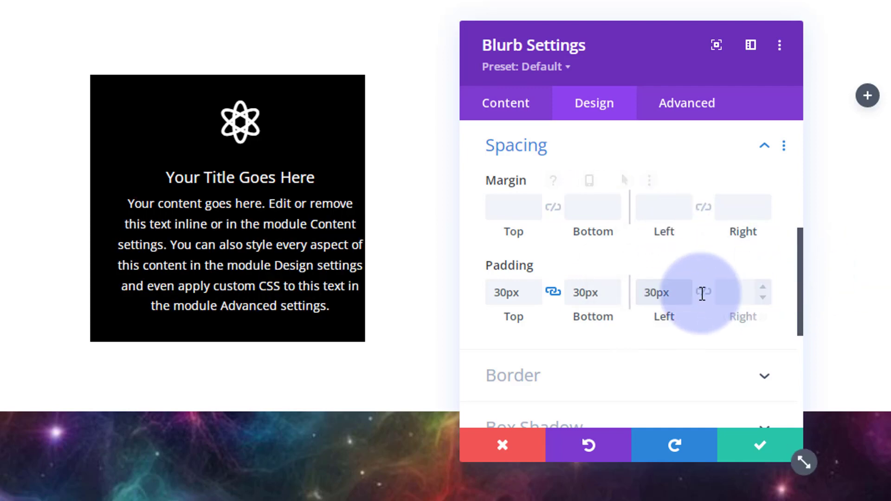
click(702, 293)
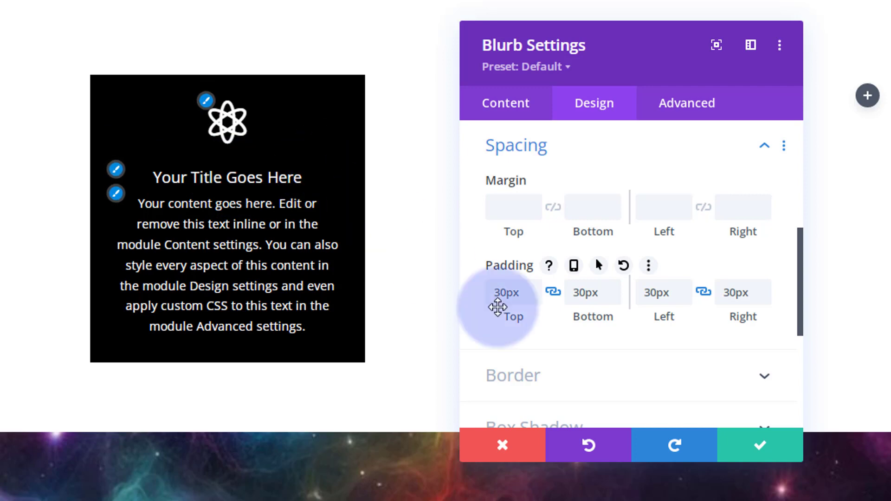
click(759, 446)
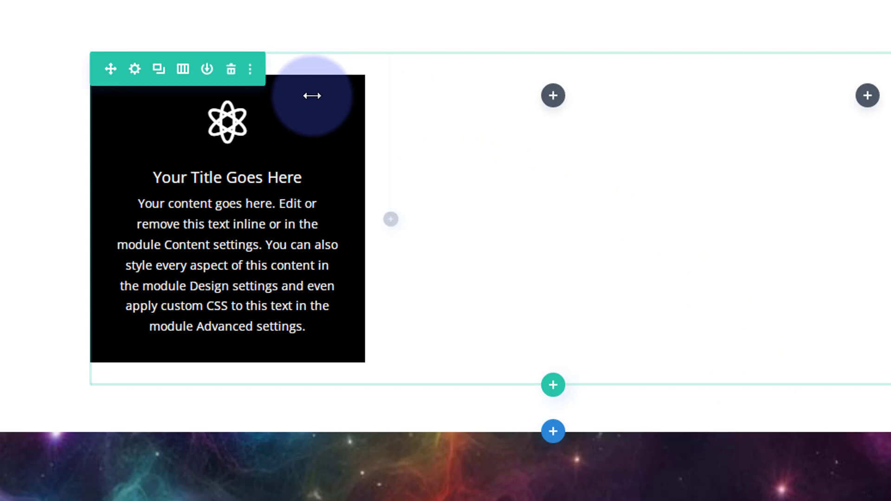
Step: Give the row's first column the blue planet over rocky landscape image from the media library as background, and save the column and row settings
click(135, 69)
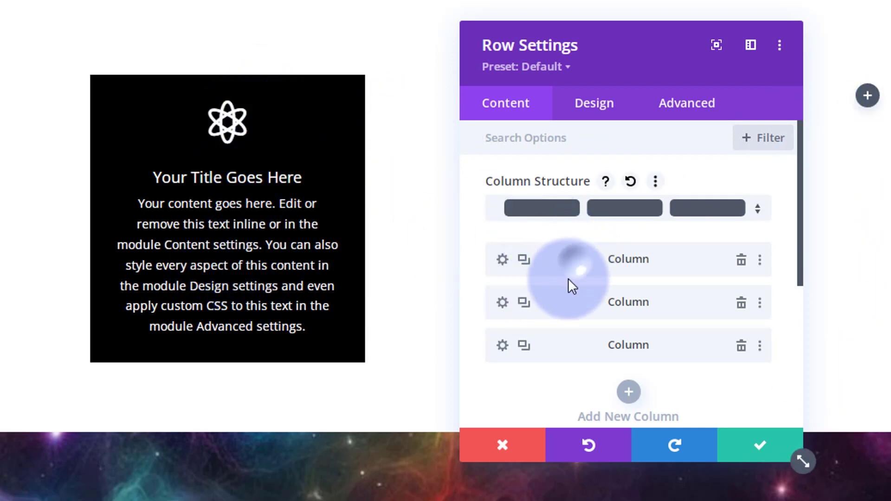
click(502, 260)
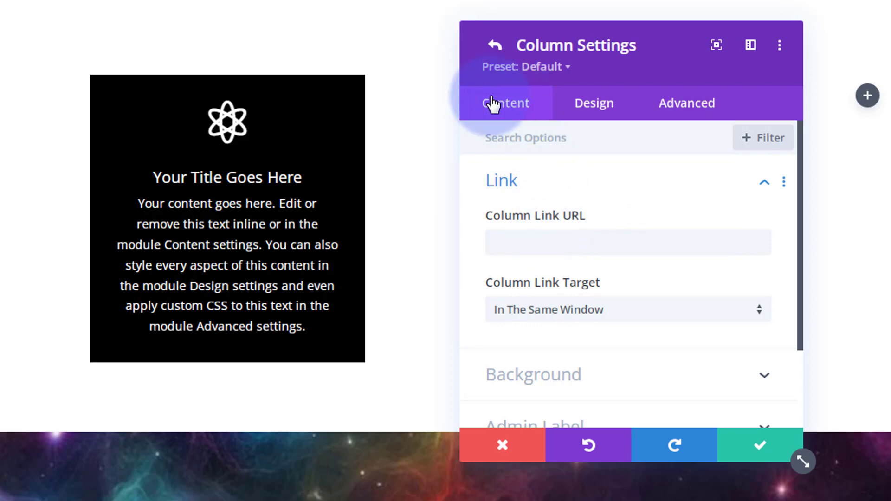
scroll(578, 159, down, 3)
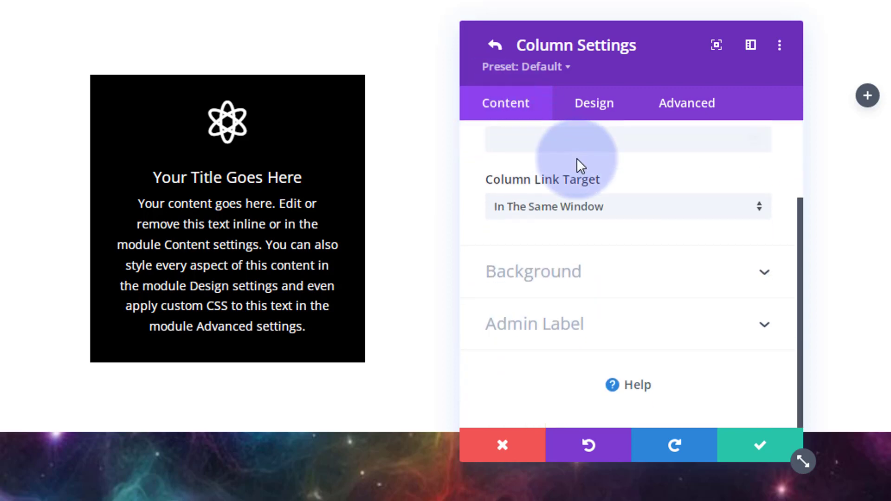
click(632, 275)
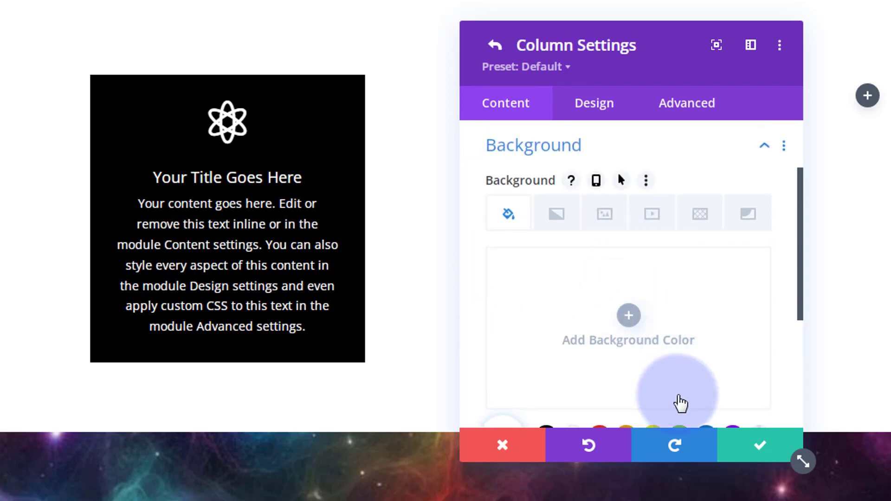
click(604, 214)
click(628, 316)
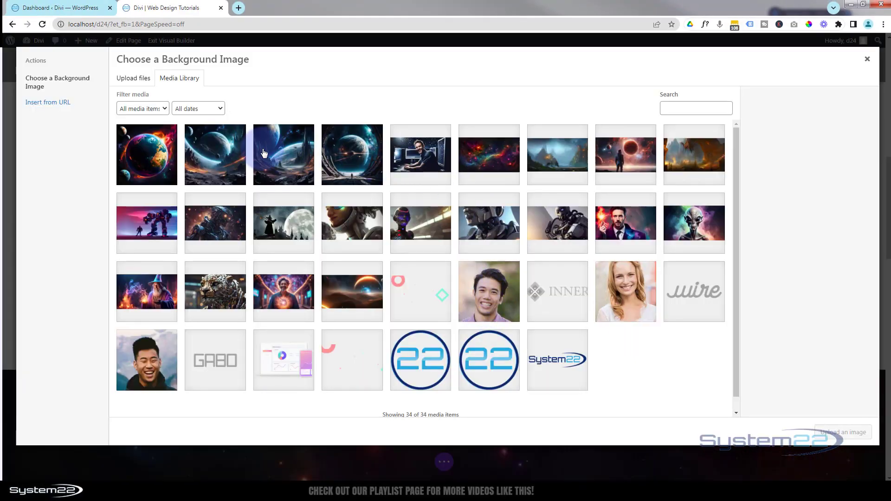
click(219, 158)
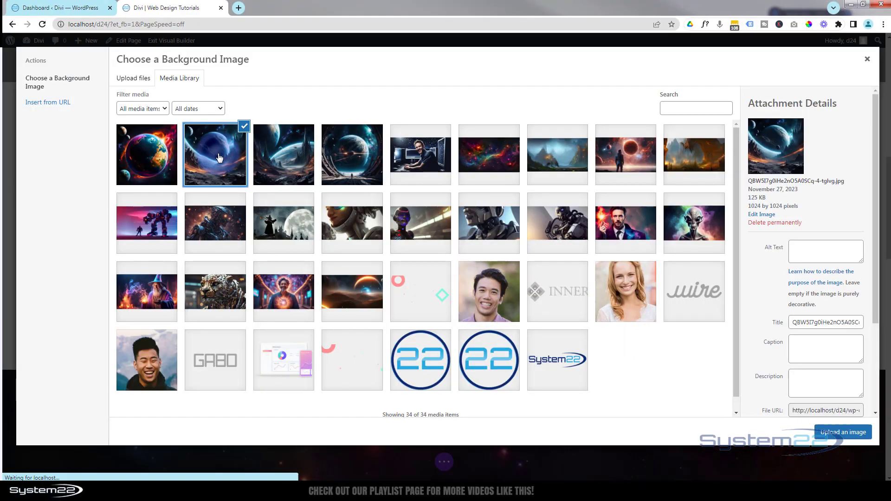
click(843, 433)
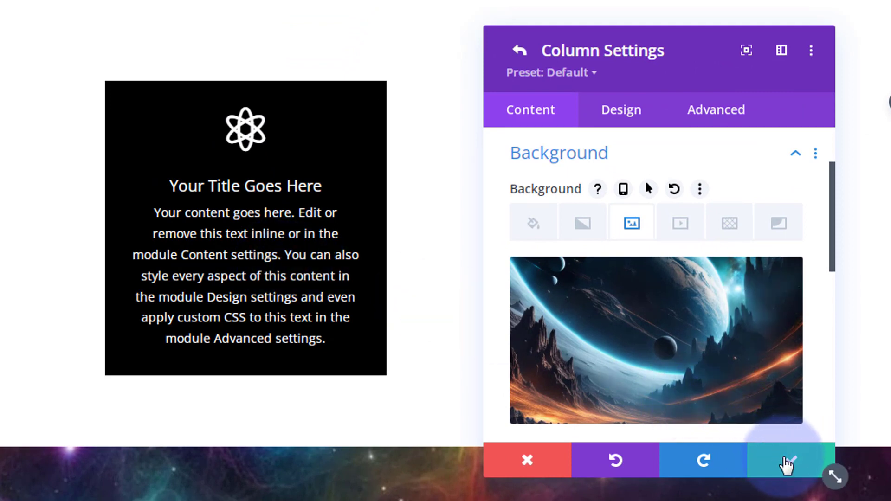
click(788, 463)
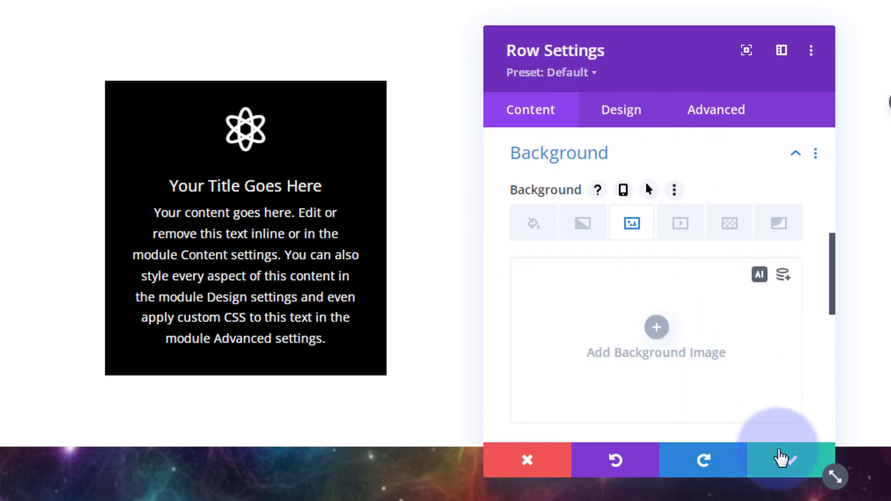
click(796, 470)
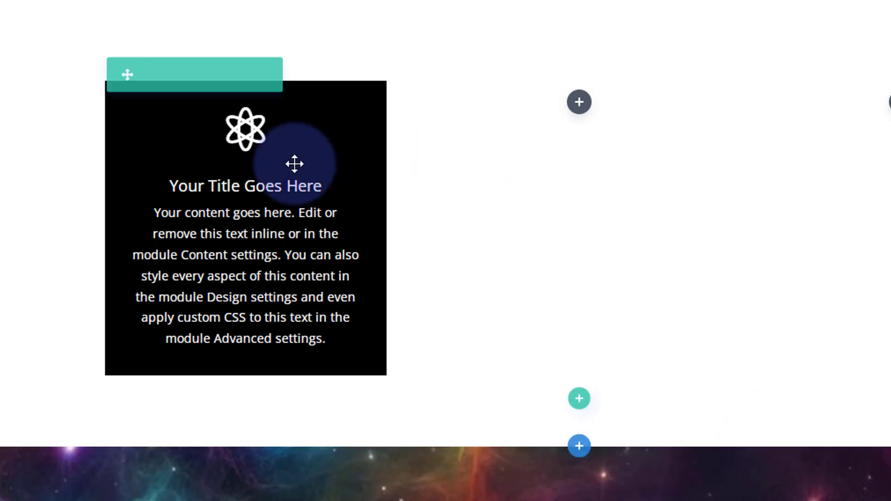
Step: Set the first column blurb's opacity filter to 0%
click(214, 126)
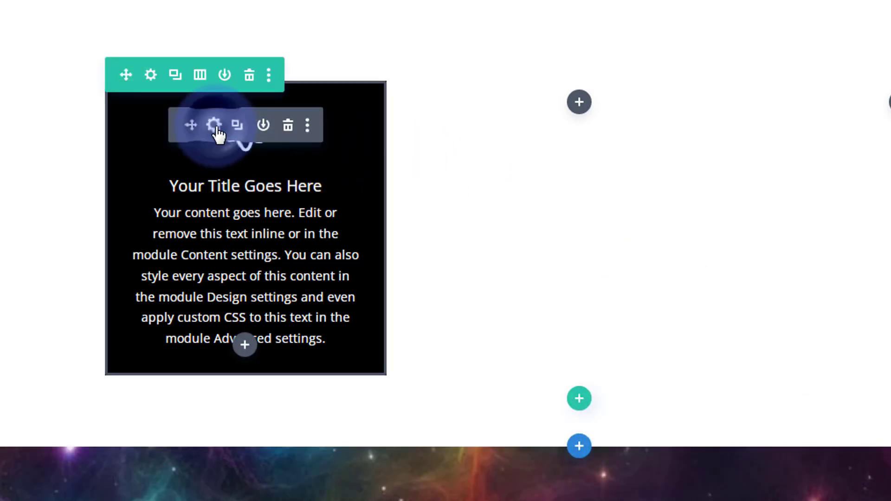
drag(642, 74, 571, 39)
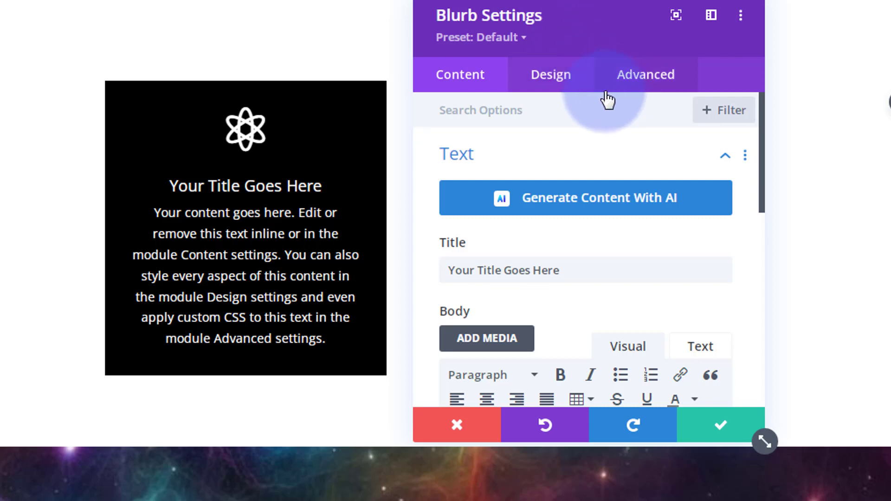
click(564, 84)
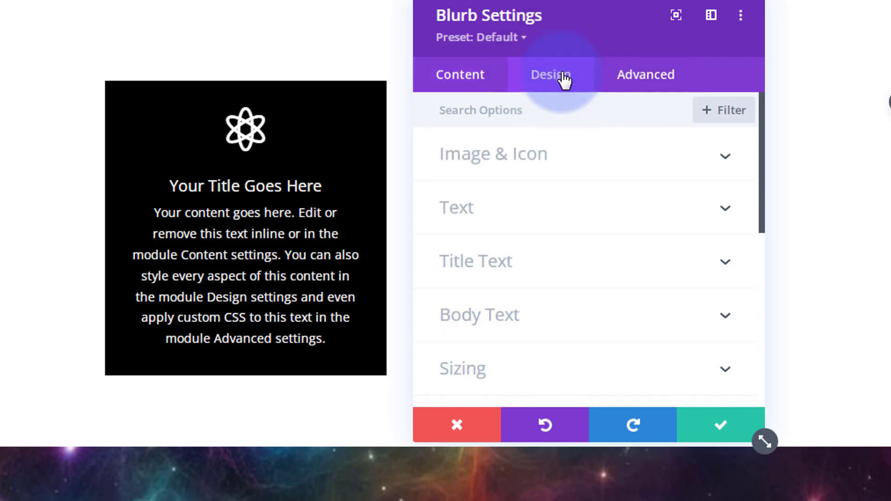
scroll(593, 186, down, 6)
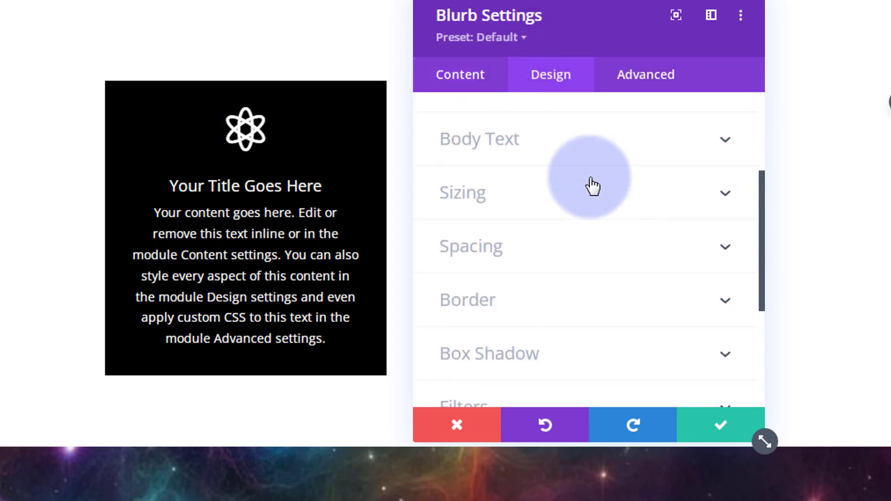
scroll(593, 185, down, 3)
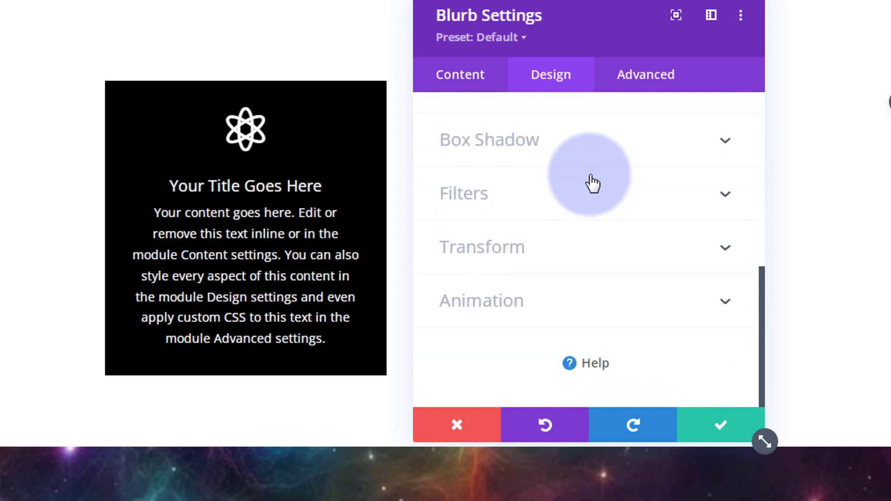
click(566, 194)
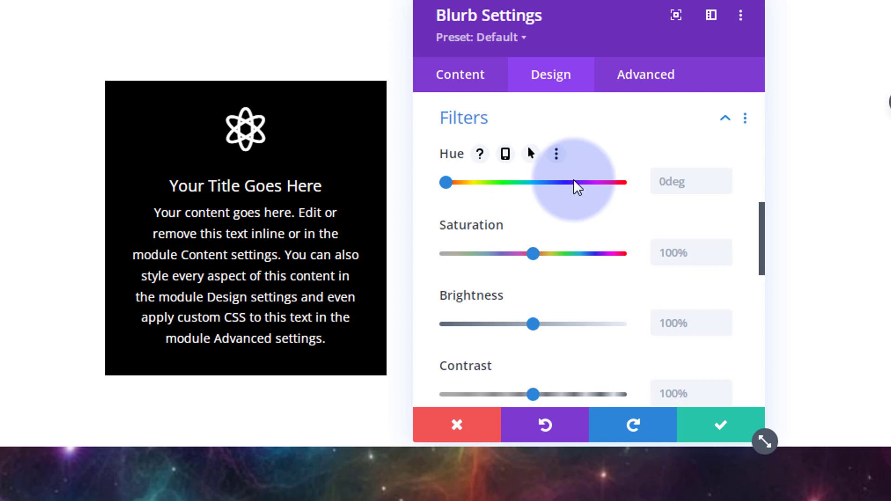
scroll(573, 180, down, 5)
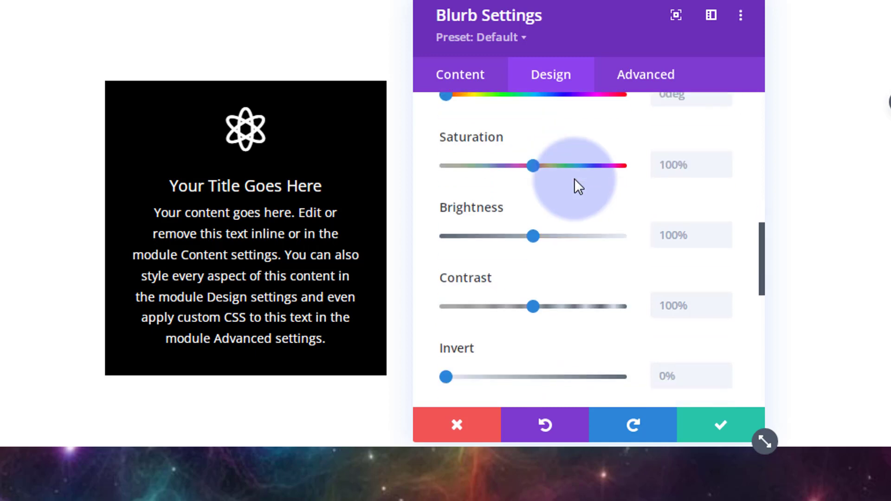
scroll(574, 179, down, 3)
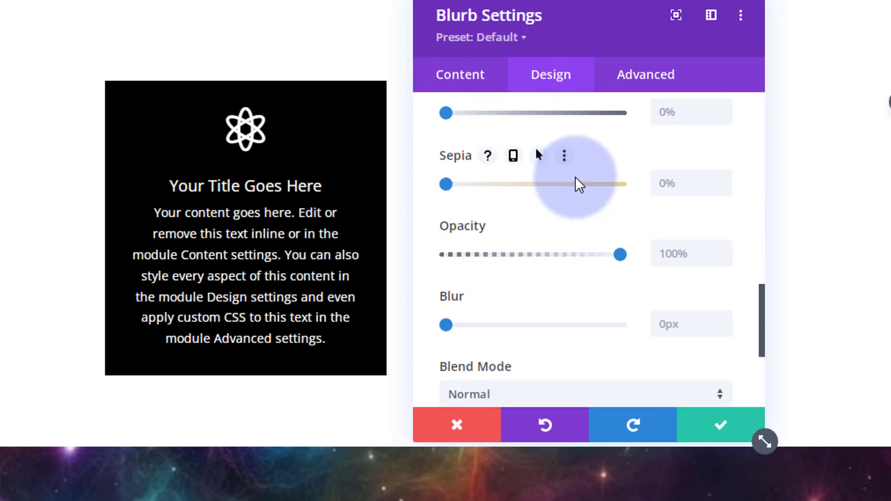
scroll(575, 176, down, 2)
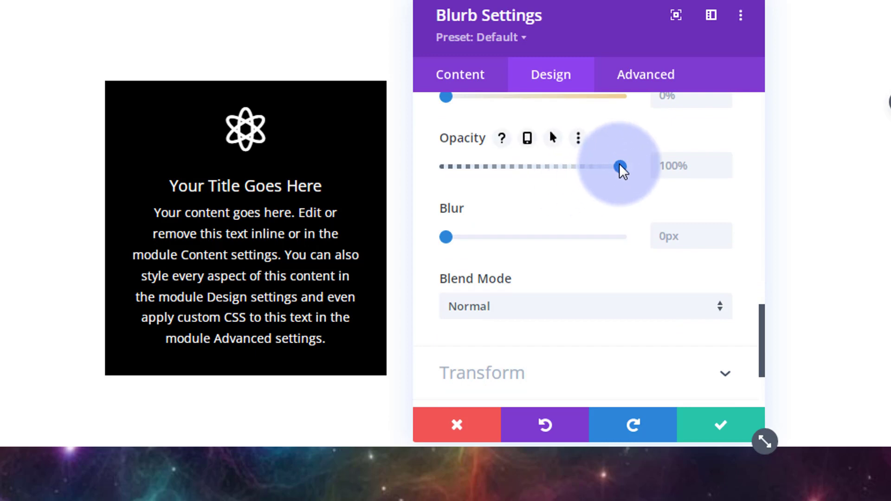
drag(621, 170, 430, 168)
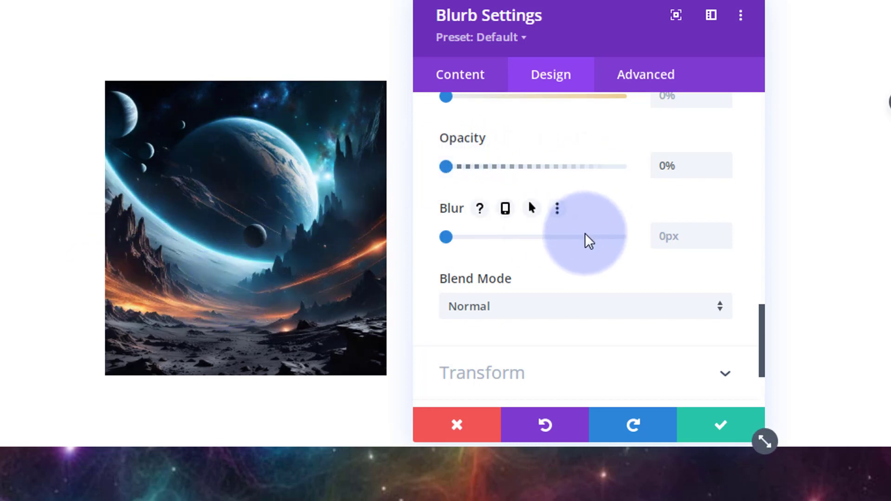
Step: Enable hover options for the blurb's opacity filter, set the hover opacity to 100%, and compare the desktop and hover states
scroll(586, 238, up, 2)
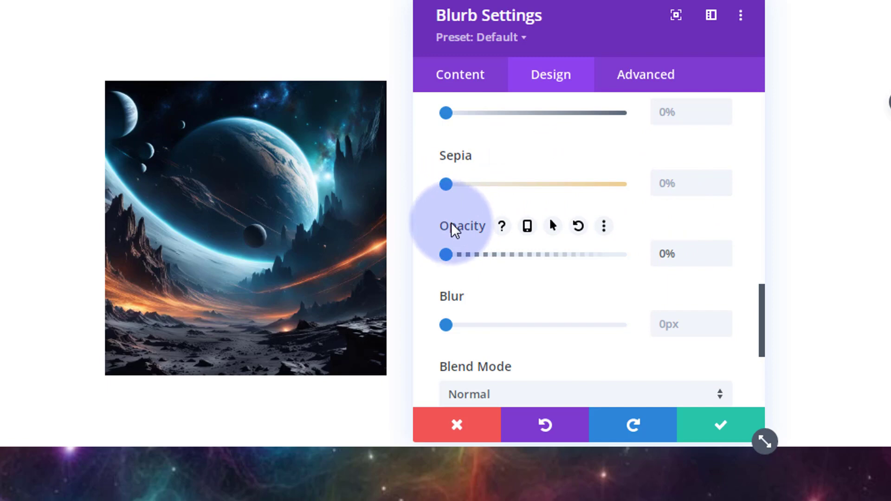
click(552, 227)
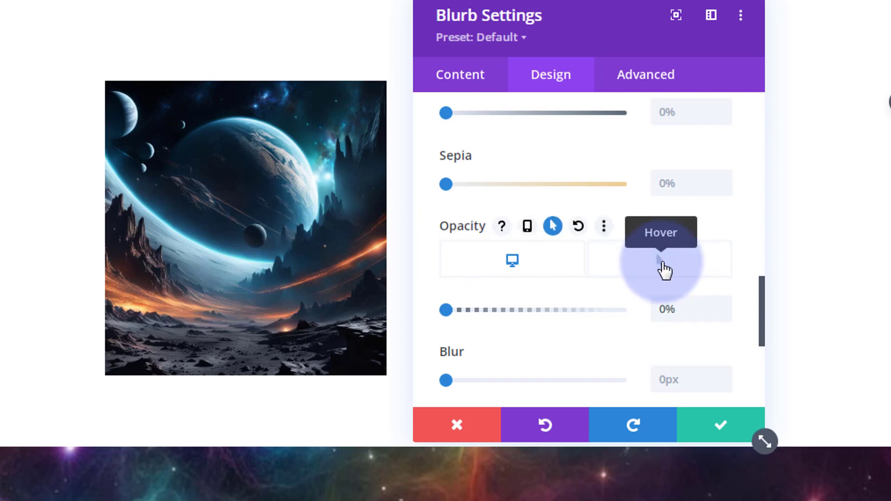
click(663, 265)
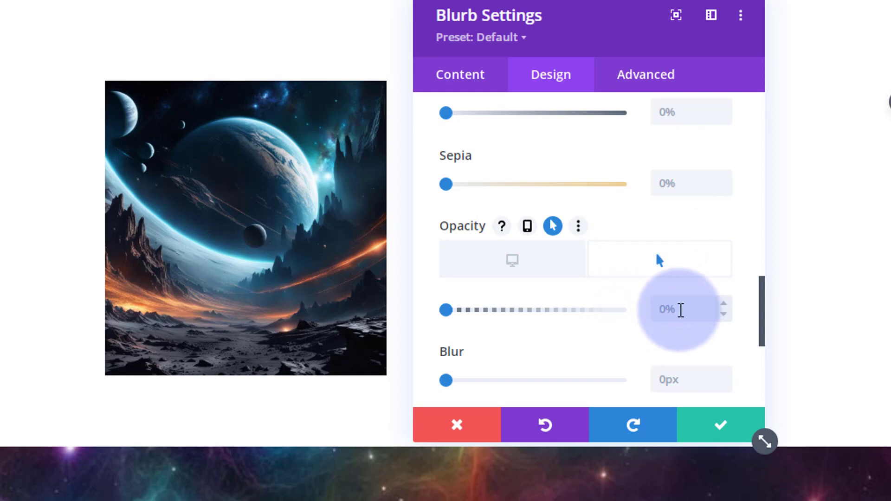
drag(447, 312, 642, 322)
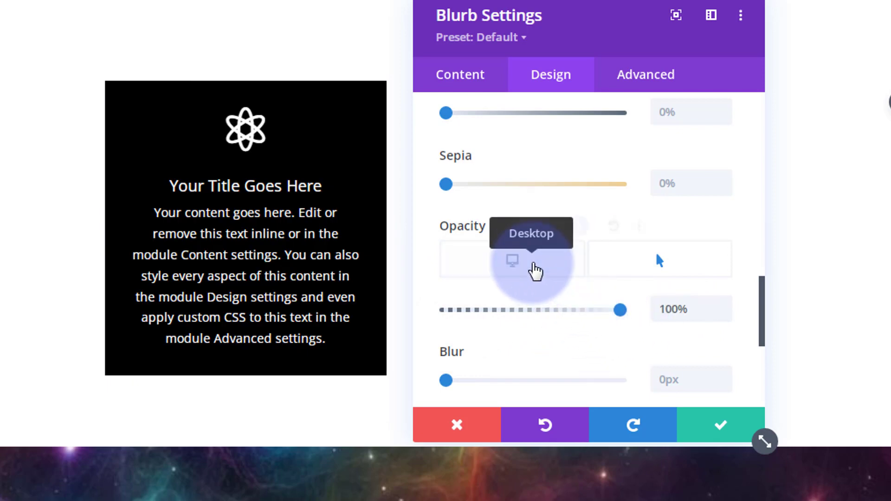
click(535, 271)
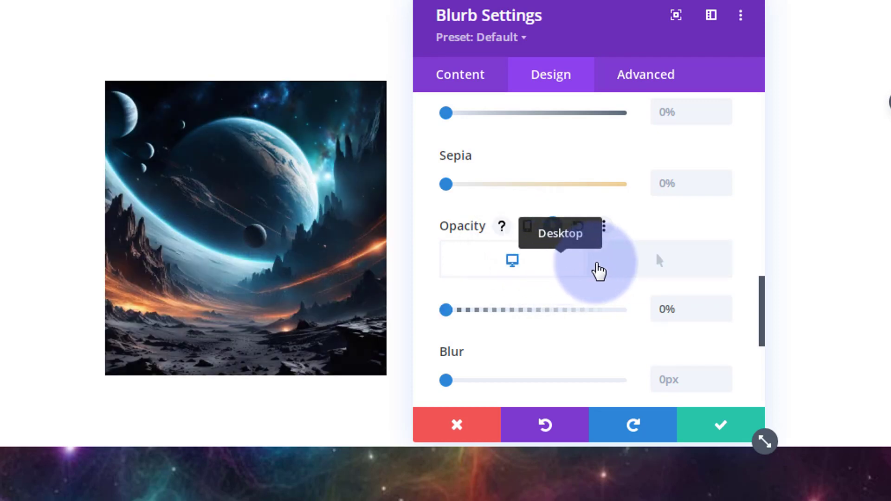
click(647, 273)
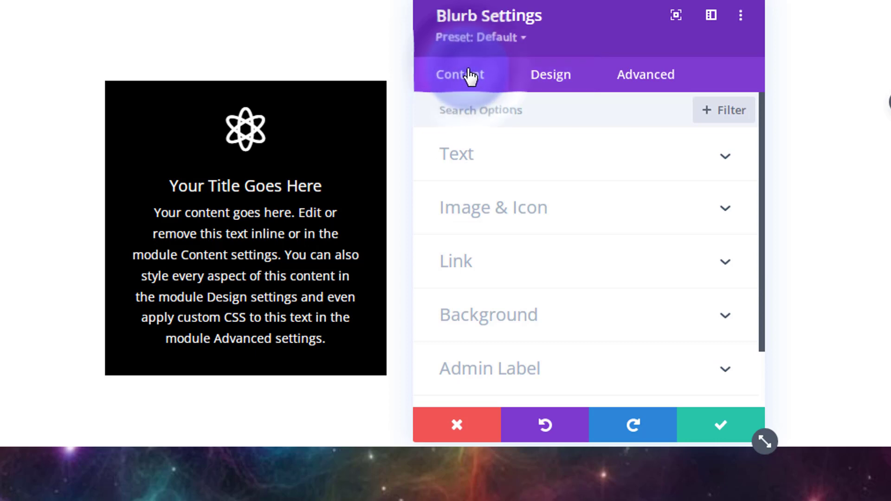
Step: Make the blurb's black background semi-transparent with the colour rgba(0,0,0,0.75)
click(560, 325)
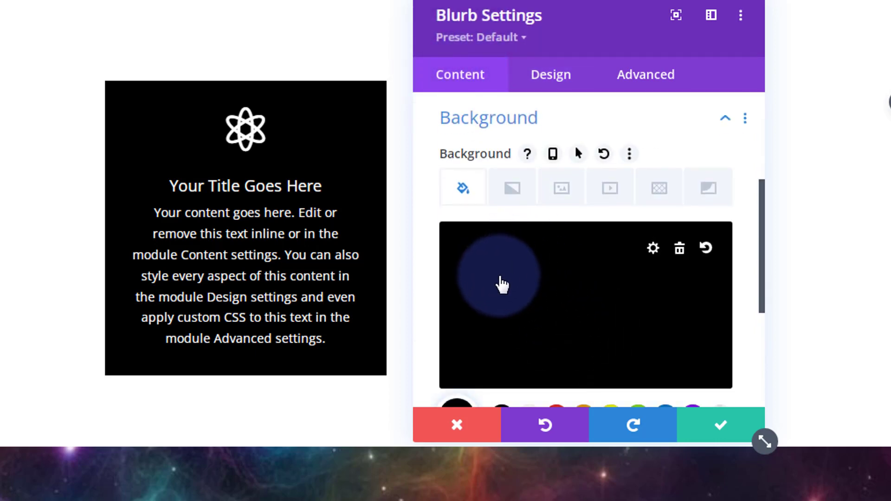
click(523, 291)
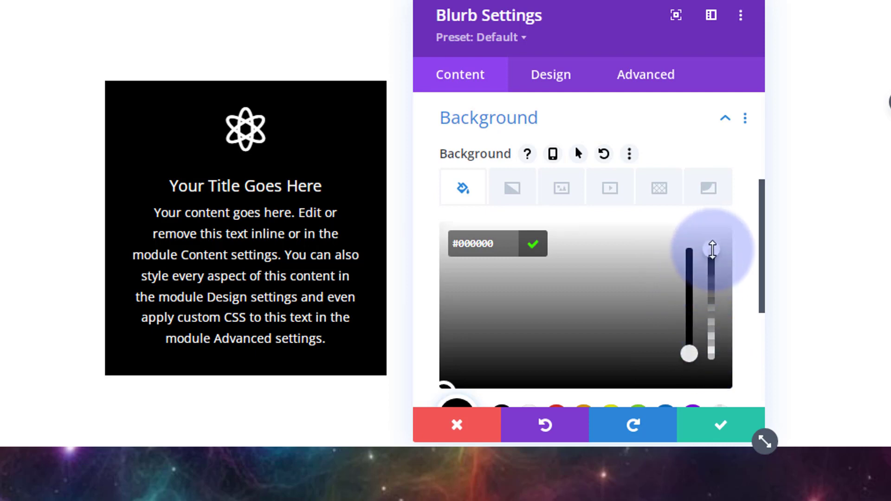
drag(712, 249, 711, 285)
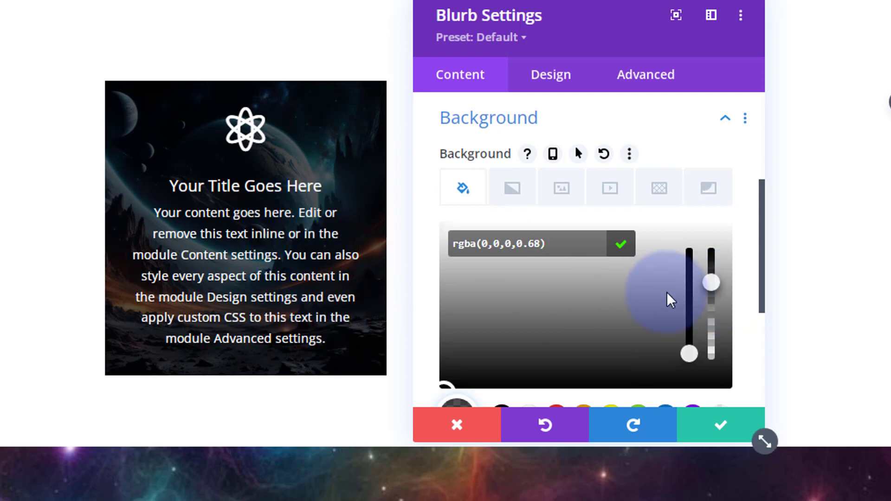
drag(711, 282, 710, 274)
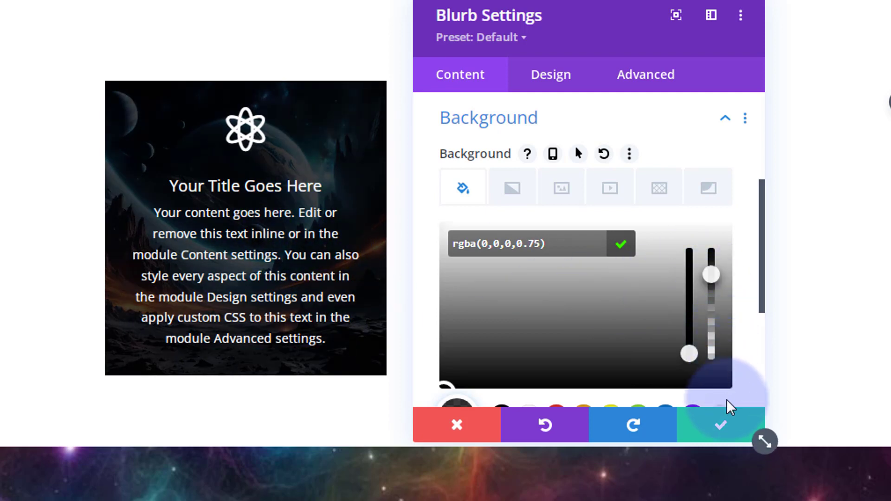
Step: Enable hover options for the blurb's background and preview its desktop and hover states
click(577, 154)
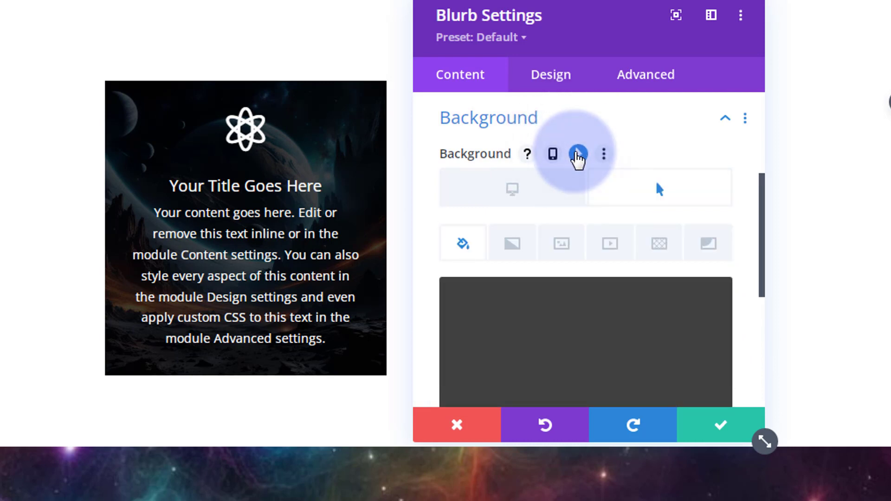
click(525, 199)
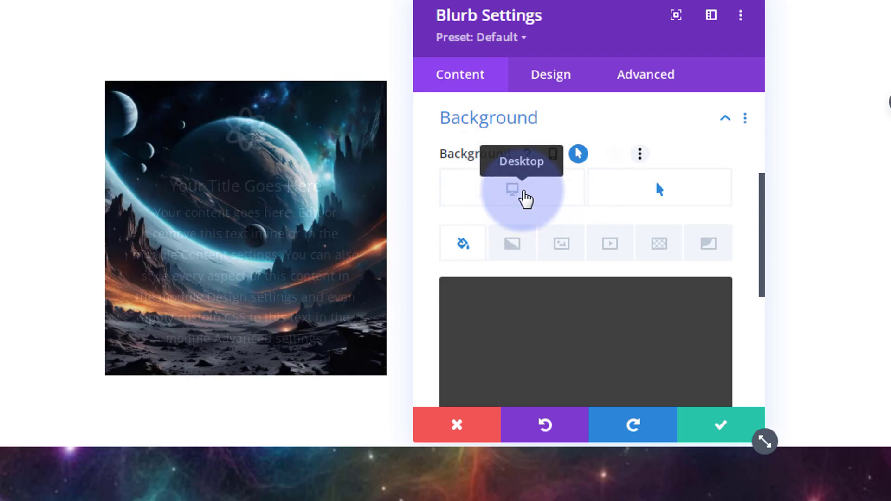
click(652, 196)
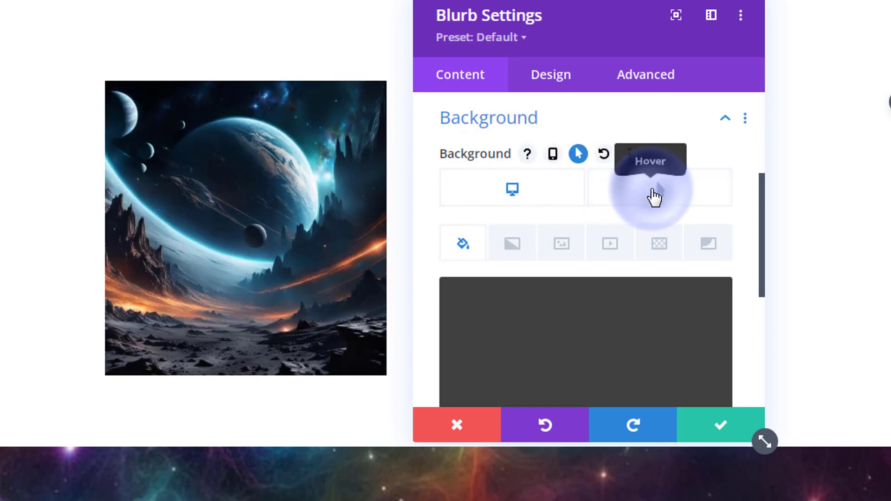
click(654, 197)
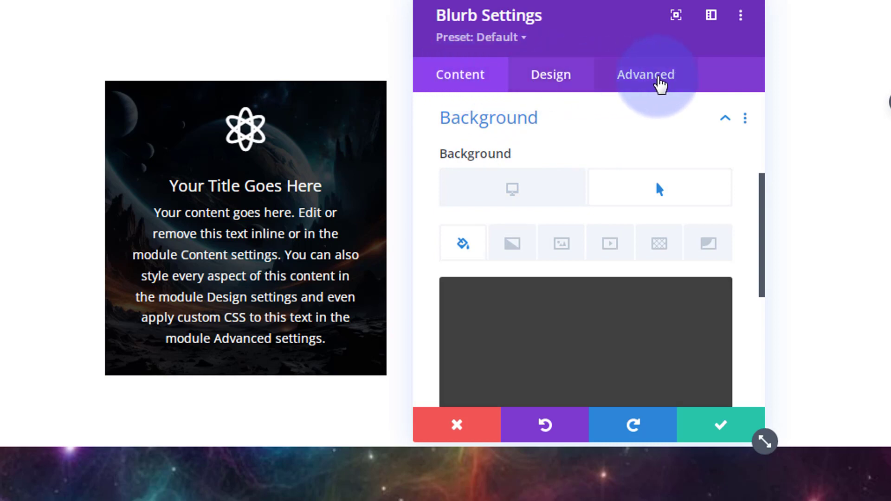
Step: Set the blurb's transition duration to 750ms
click(660, 83)
scroll(621, 188, down, 4)
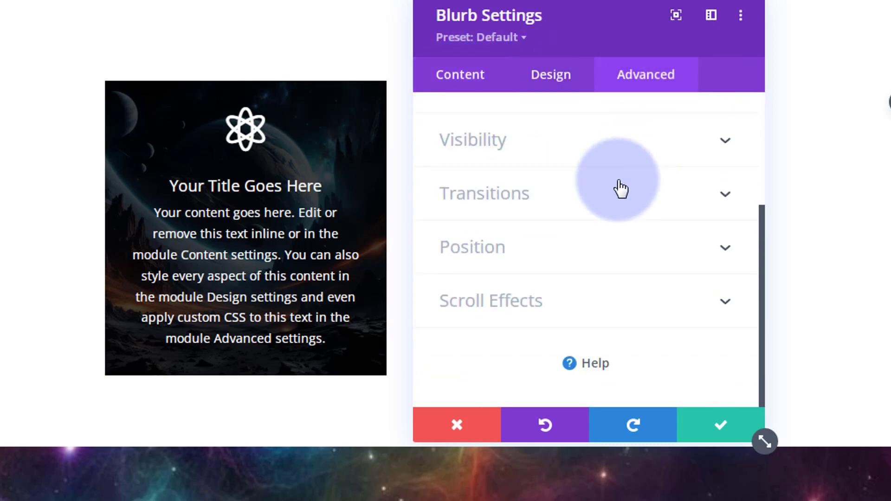
click(597, 201)
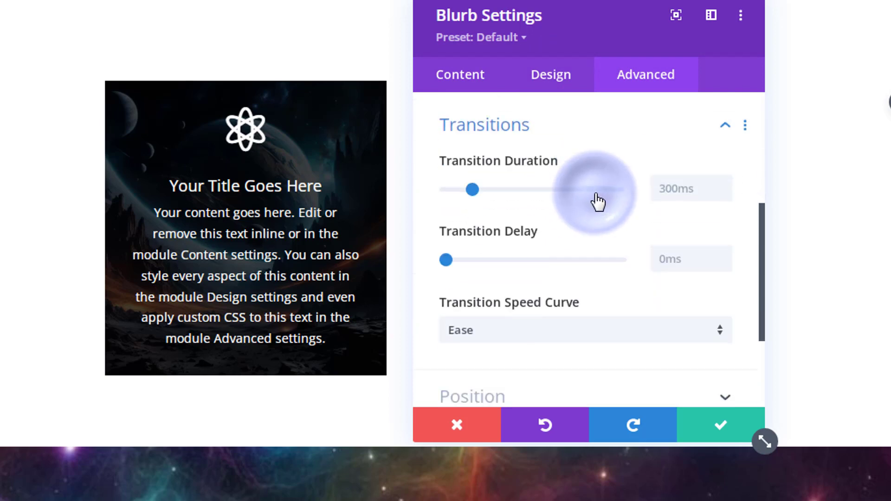
click(675, 182)
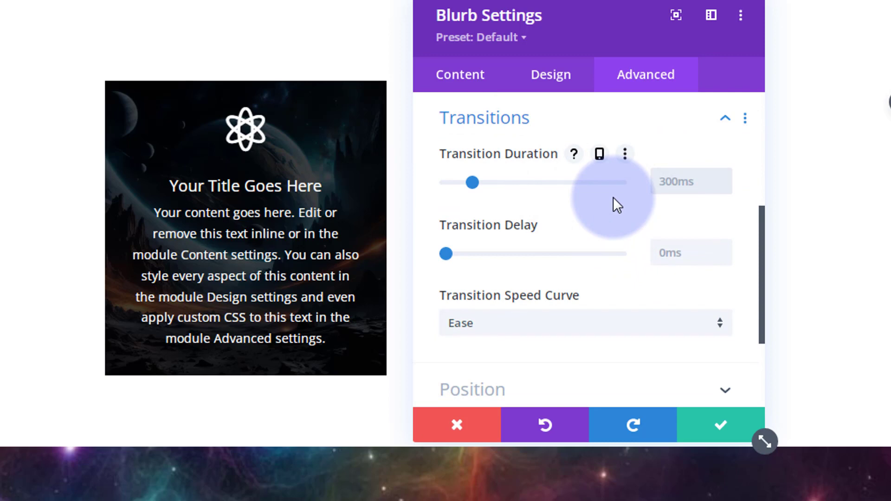
text(750ms)
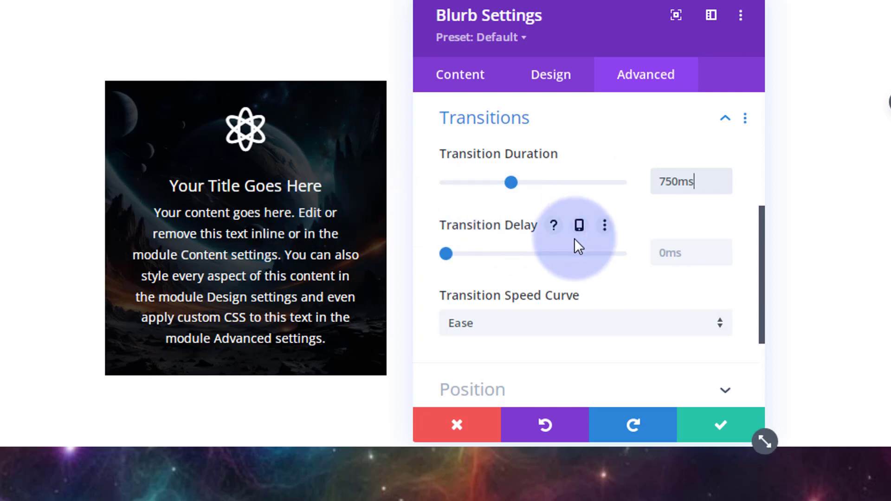
Step: Set the blurb's transition speed curve to Ease-In-Out and save the module settings
click(548, 331)
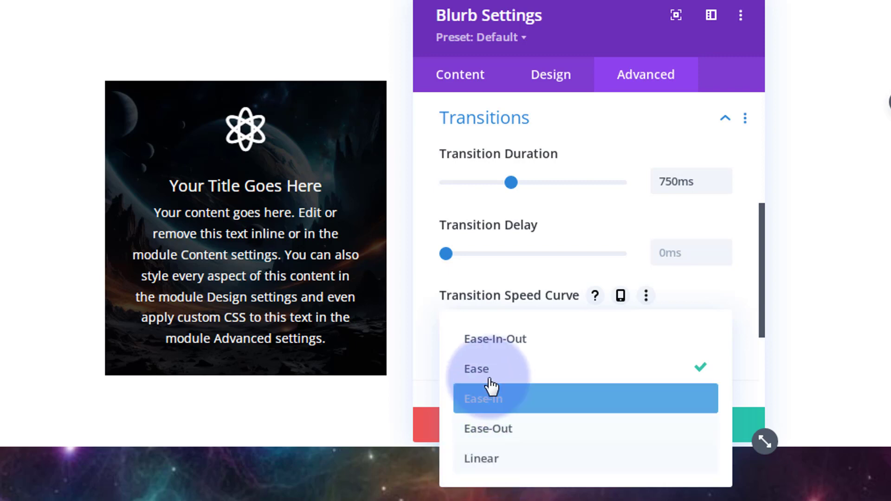
click(483, 344)
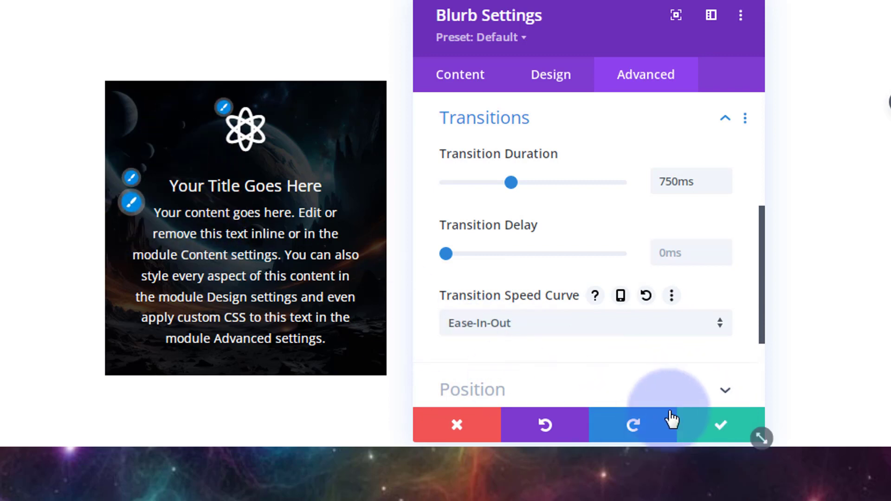
click(718, 425)
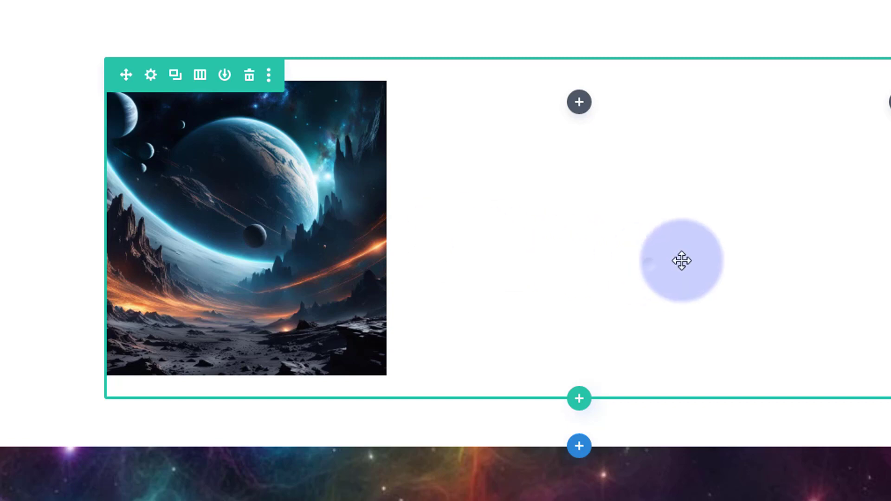
Step: Add an Image module to the row's empty second column
click(642, 252)
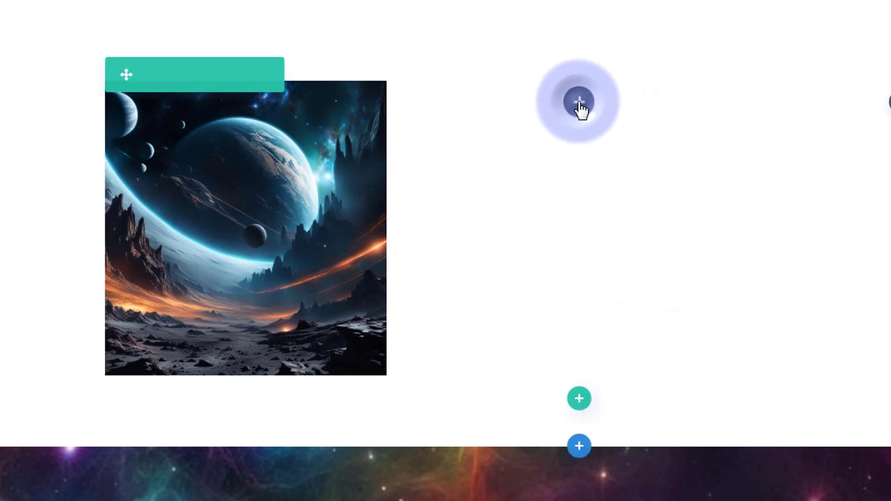
click(579, 103)
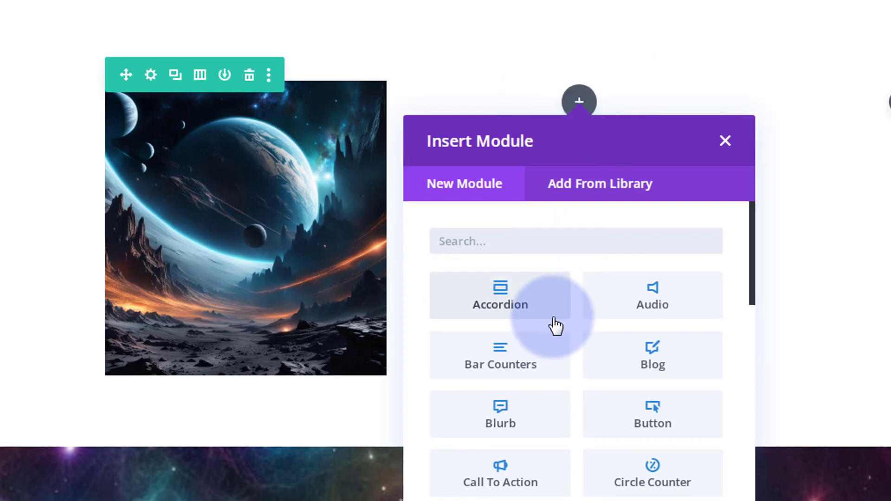
scroll(555, 325, down, 5)
scroll(556, 320, down, 3)
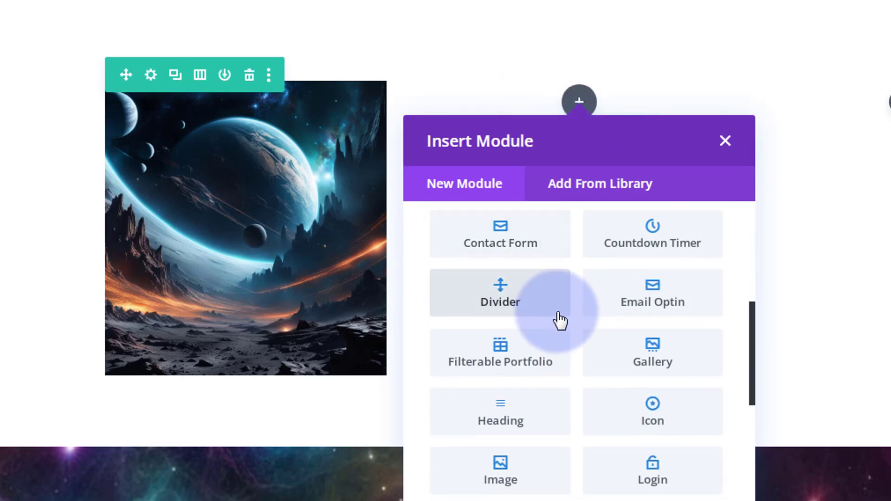
click(533, 389)
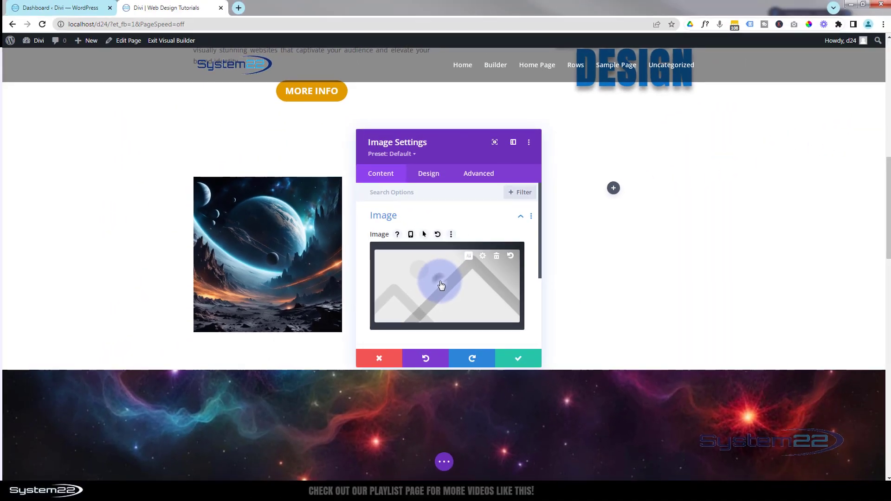
Step: Set the second column's image to the colorful Earth picture from the media library and move the settings window clear of it
click(441, 285)
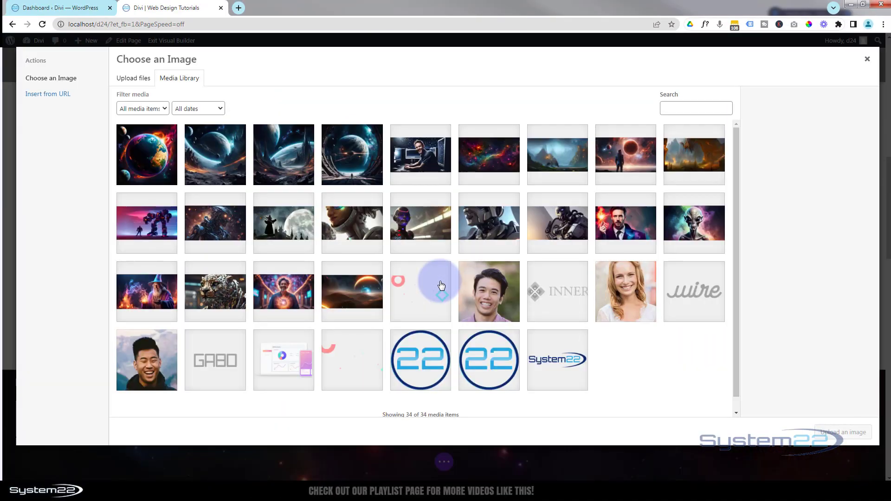
click(147, 160)
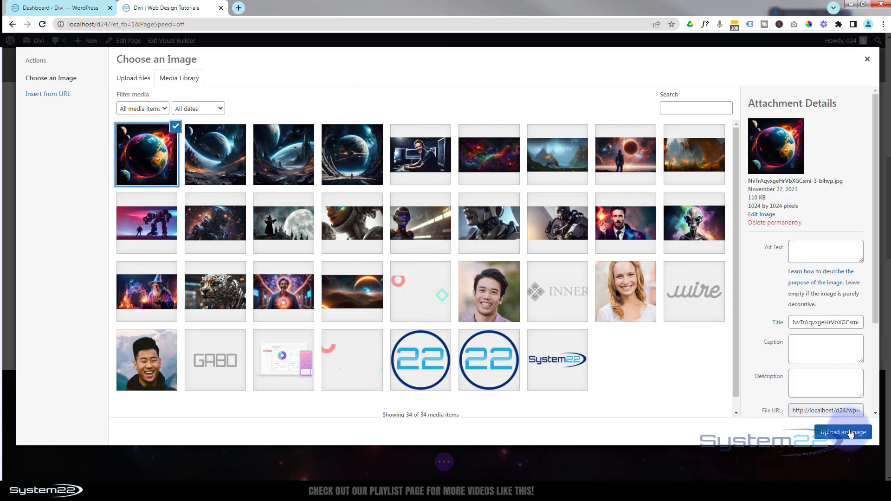
click(842, 432)
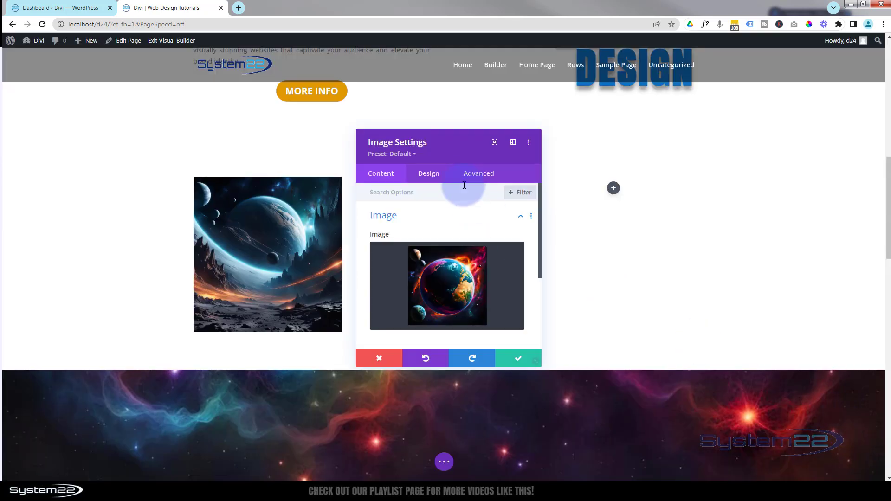
drag(463, 149, 648, 143)
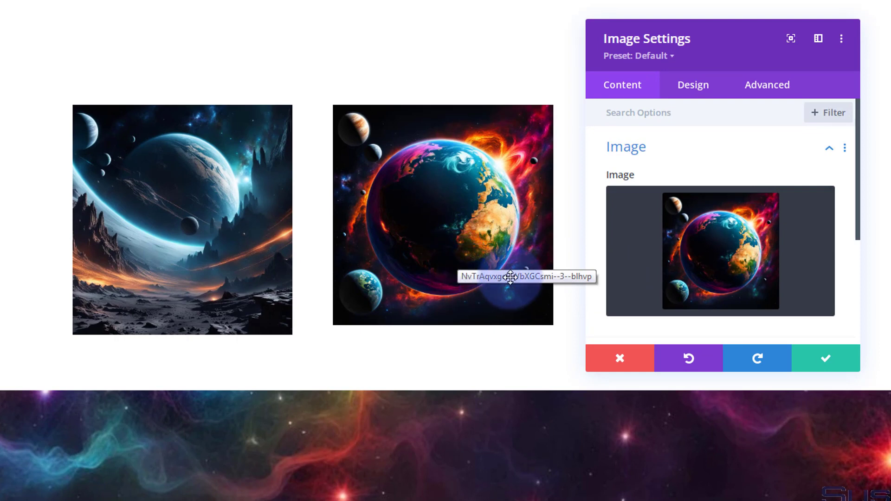
Step: Clear the second column image's title text and save the module settings
click(778, 89)
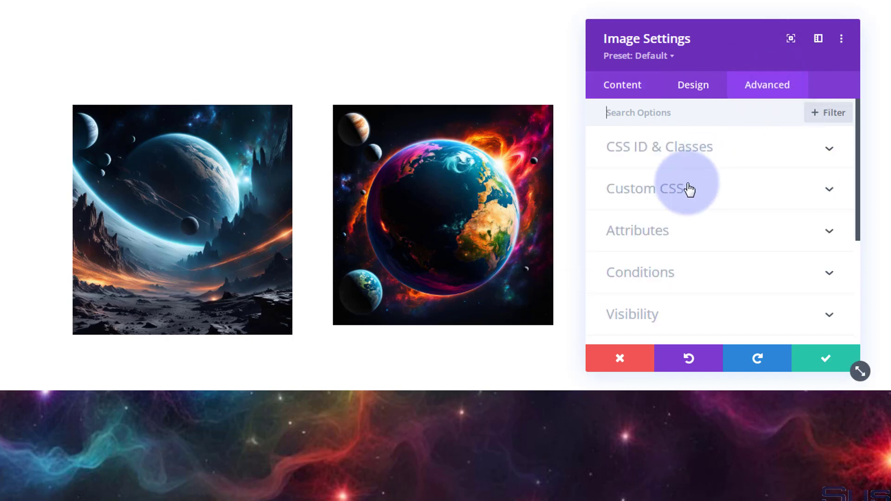
click(642, 235)
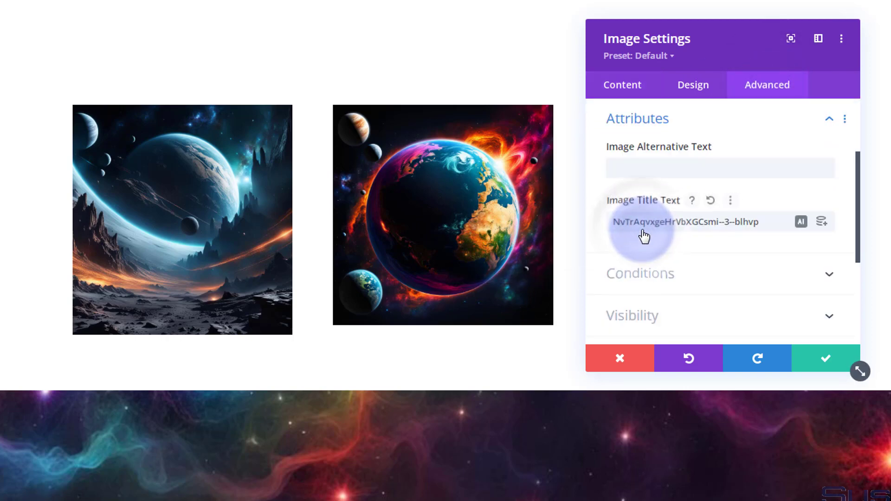
drag(614, 225, 772, 225)
key(BackSpace)
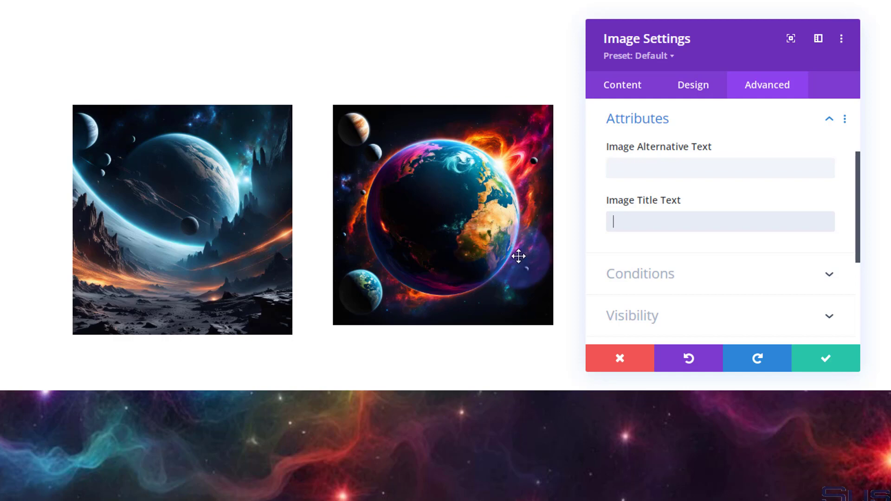
click(822, 358)
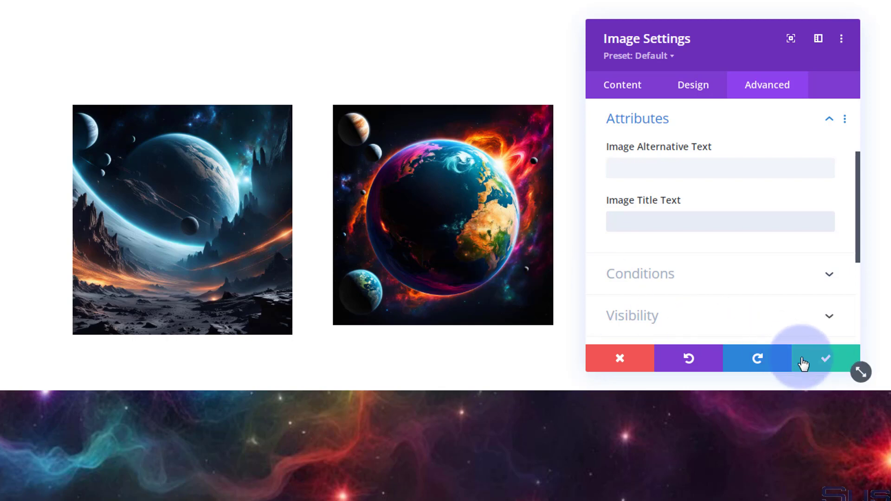
click(817, 362)
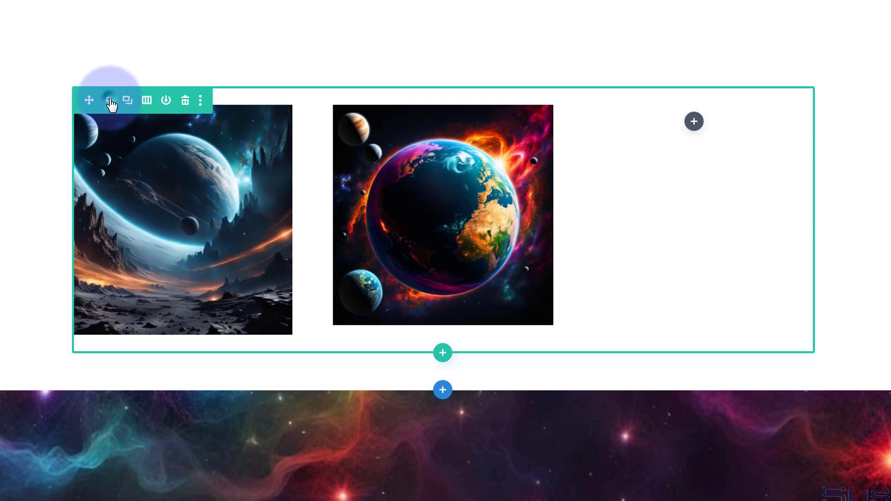
Step: Set the row's second column background image to the media library's third picture, the planet landscape with dark spires
click(109, 101)
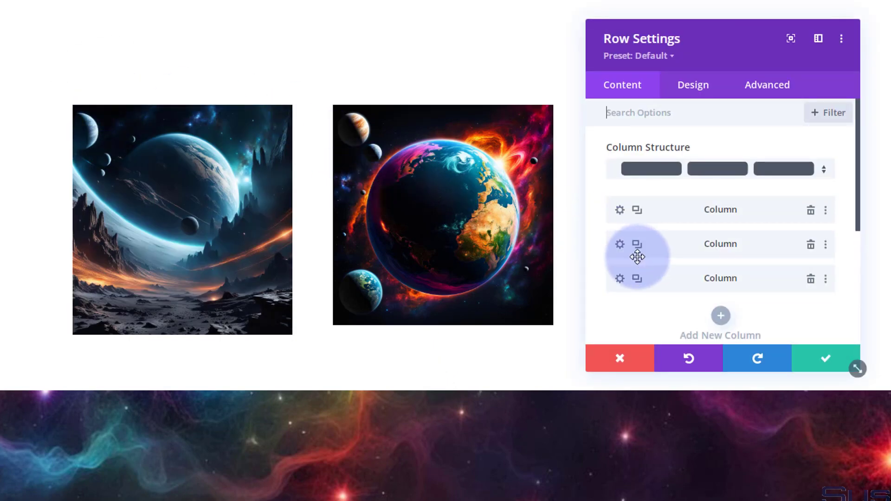
click(619, 245)
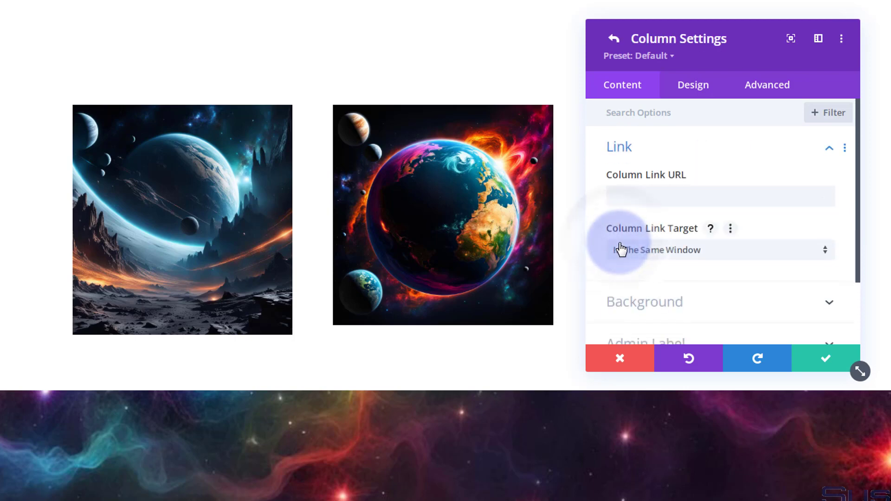
scroll(648, 232, down, 2)
click(649, 239)
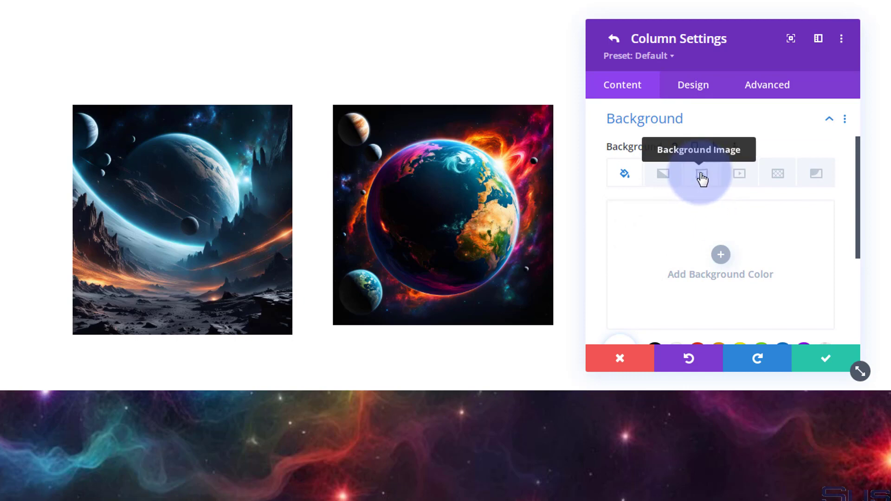
click(700, 174)
click(638, 277)
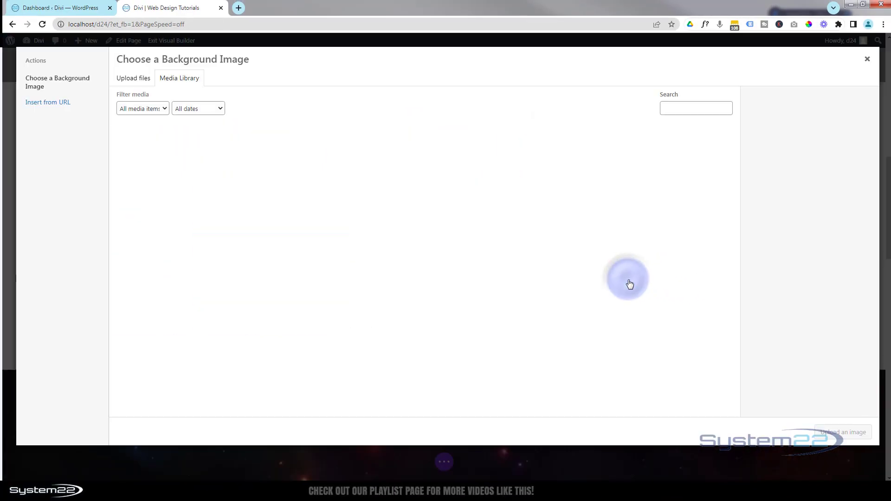
click(283, 158)
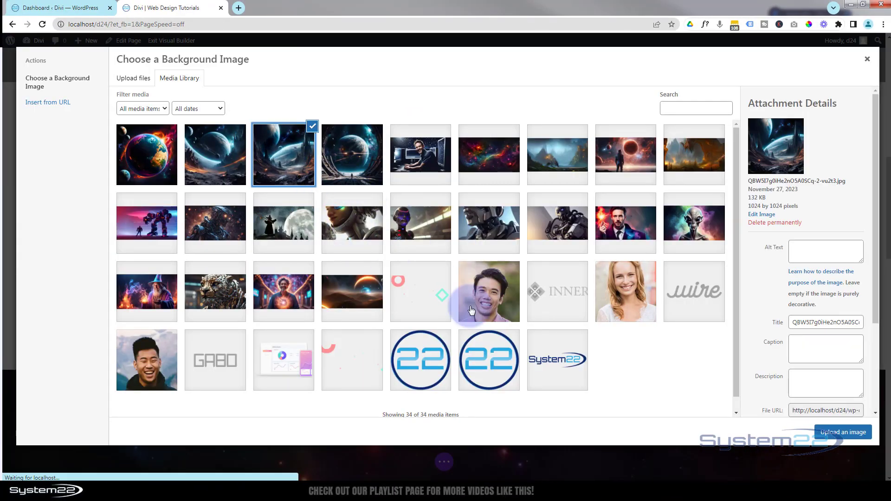
click(832, 433)
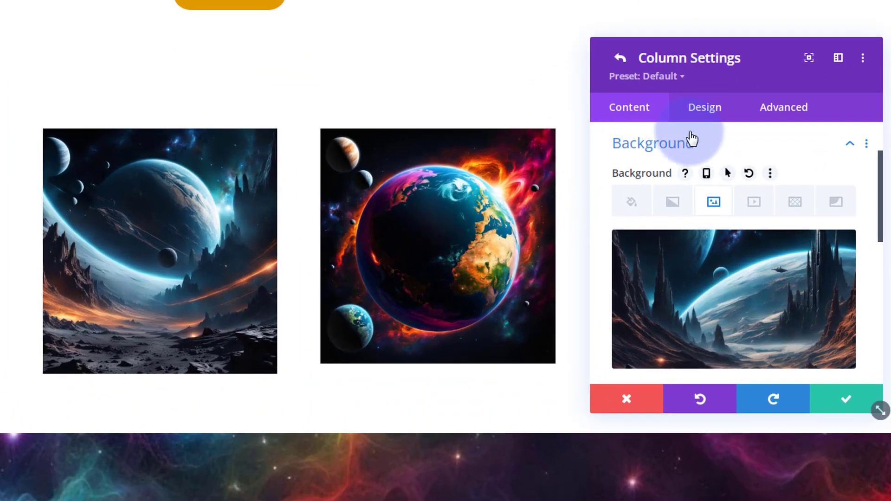
Step: Set the second column's horizontal and vertical overflow to Hidden and save the column settings
click(781, 114)
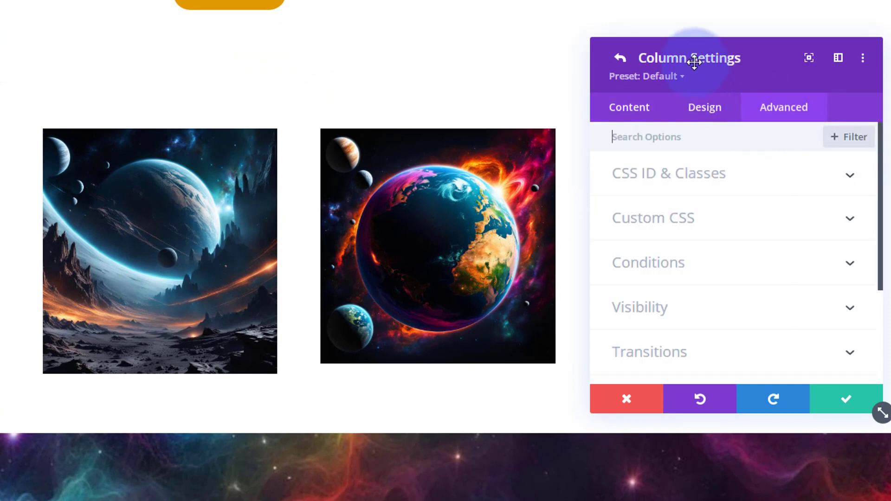
click(732, 311)
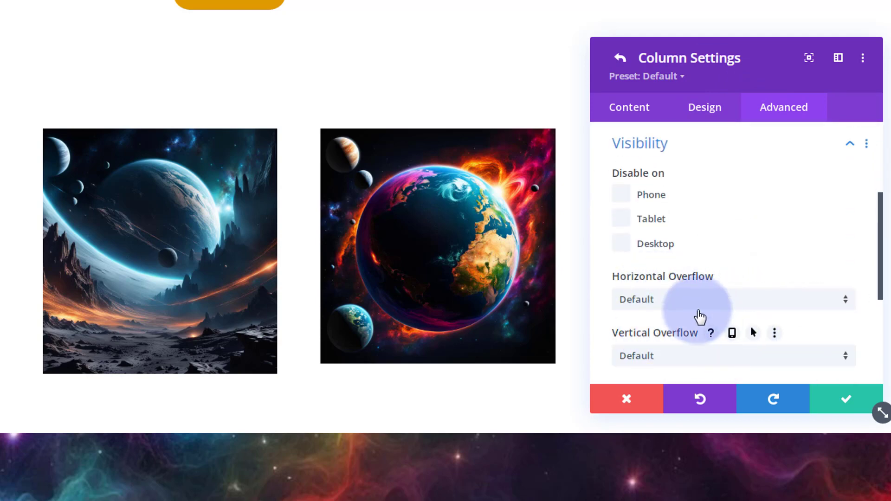
click(698, 307)
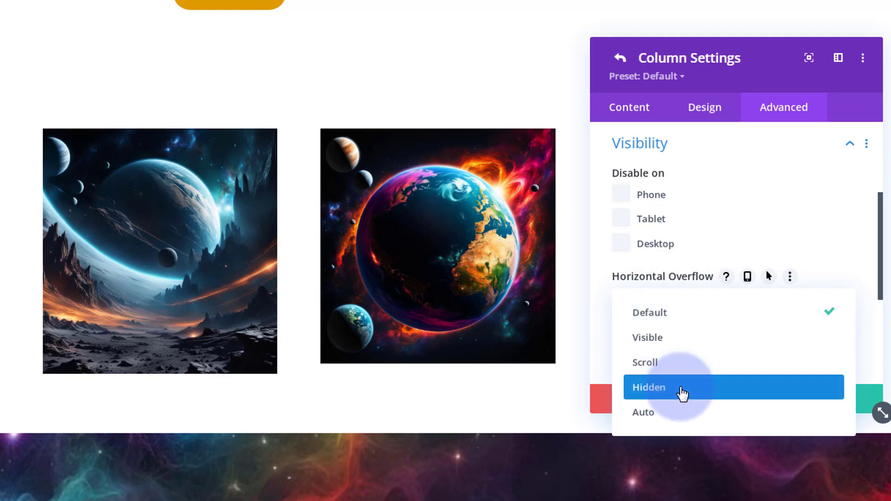
click(682, 393)
click(693, 358)
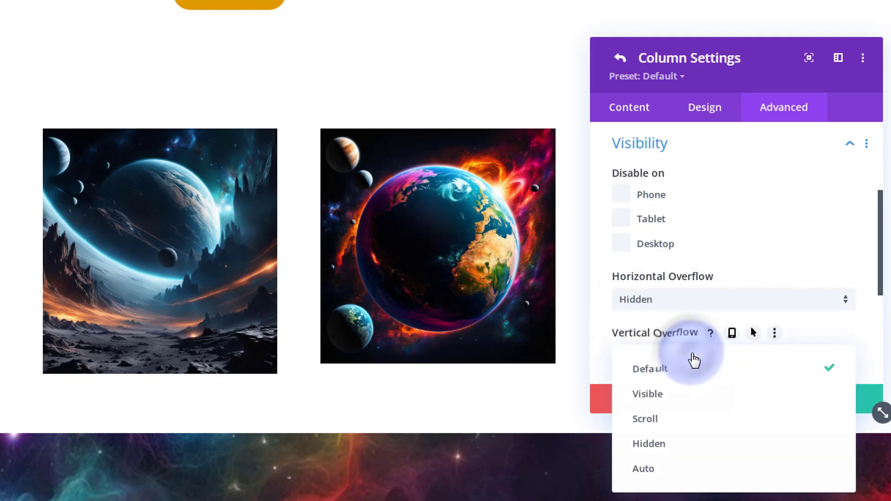
click(683, 445)
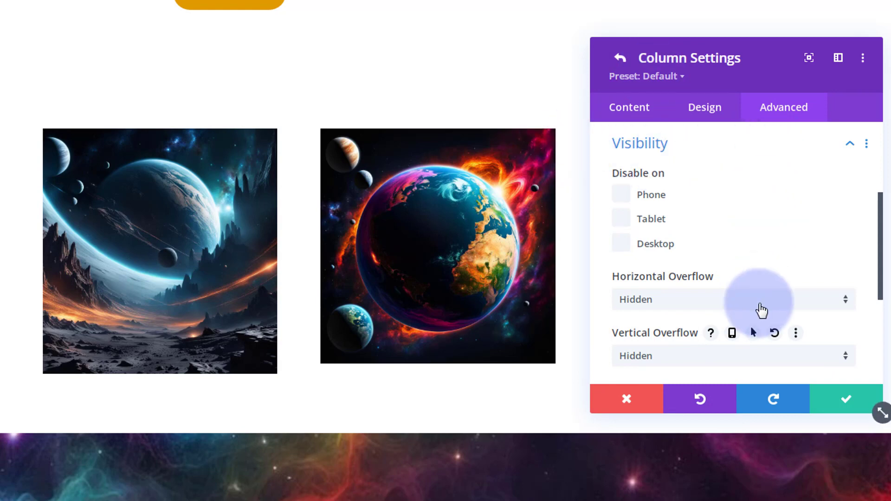
click(846, 403)
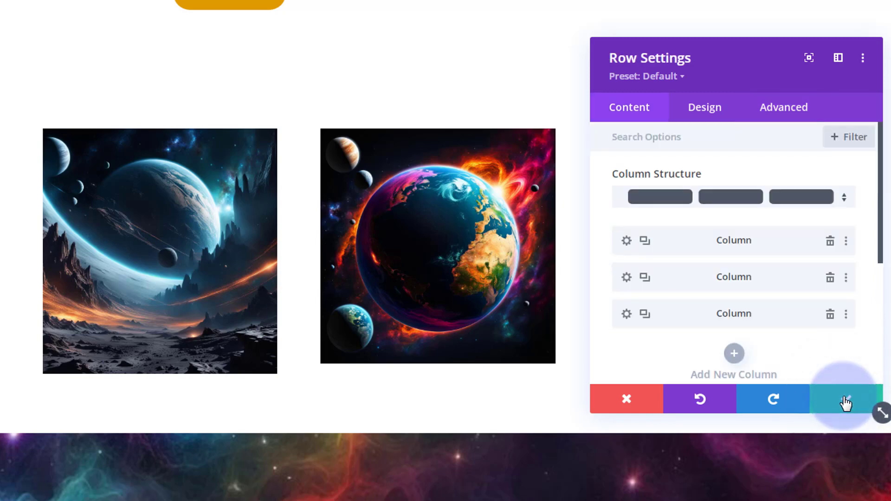
Step: Set the row's third column background image to the media library's fourth picture, the planet with a spaceship
click(626, 314)
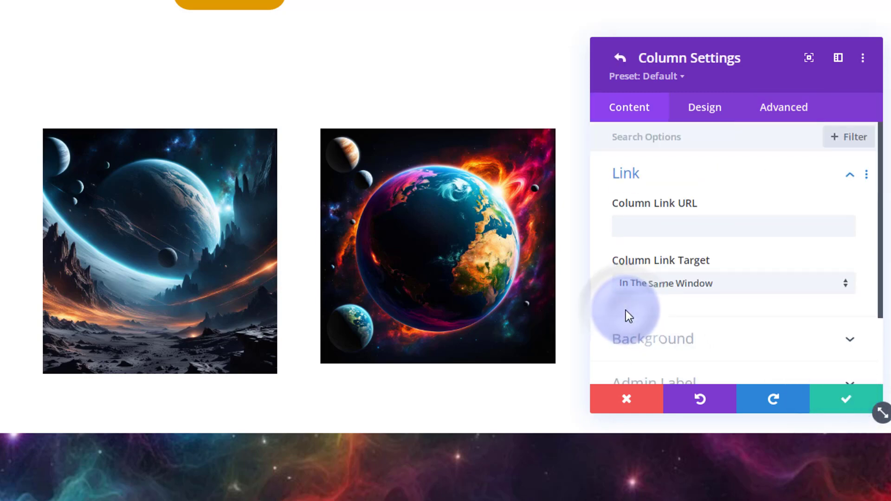
scroll(705, 195, down, 2)
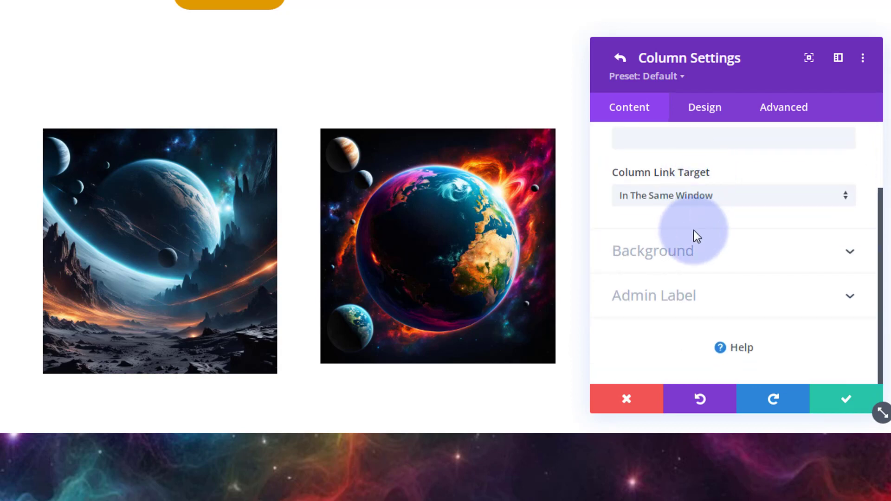
click(713, 260)
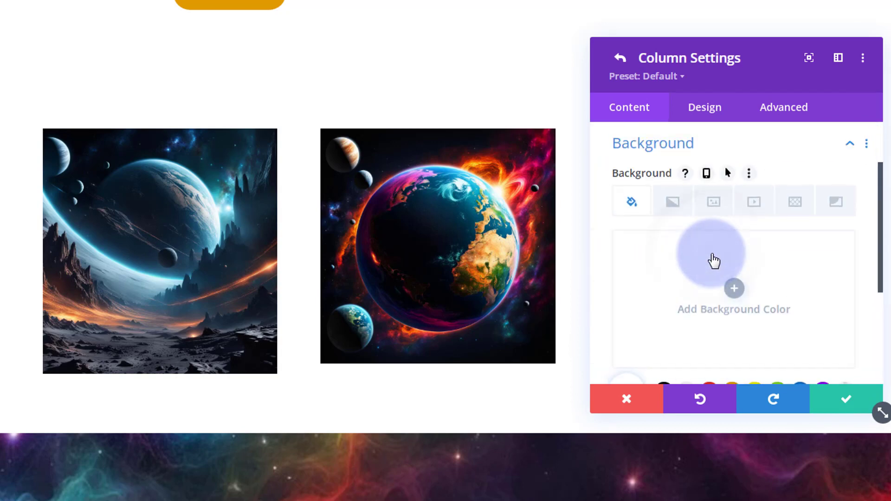
click(715, 202)
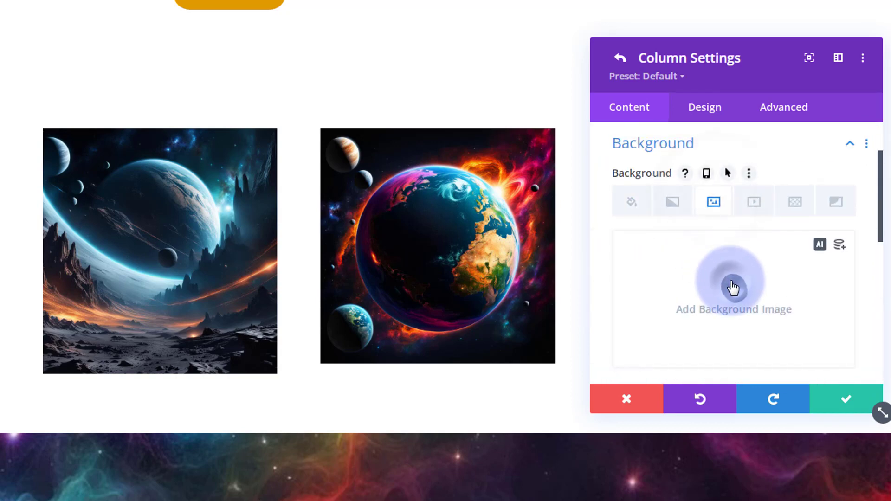
click(732, 288)
click(341, 105)
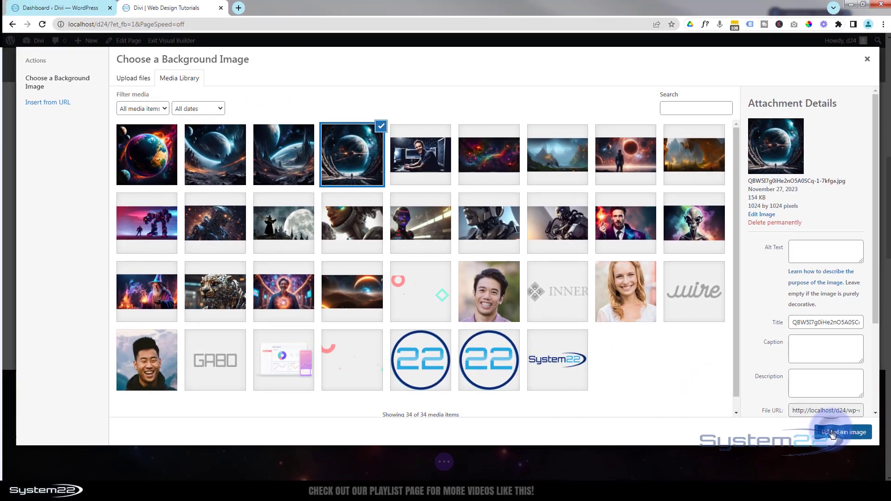
click(831, 432)
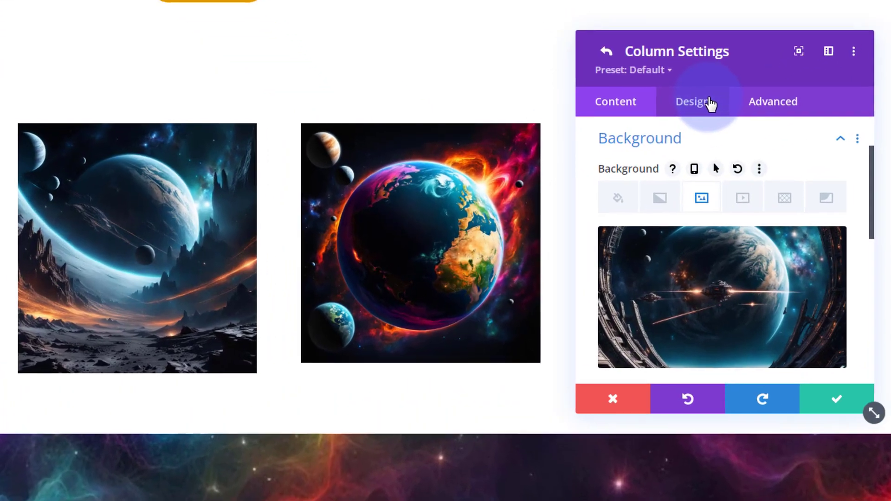
Step: Set the third column's horizontal and vertical overflow to Hidden and save the column and row settings
click(775, 102)
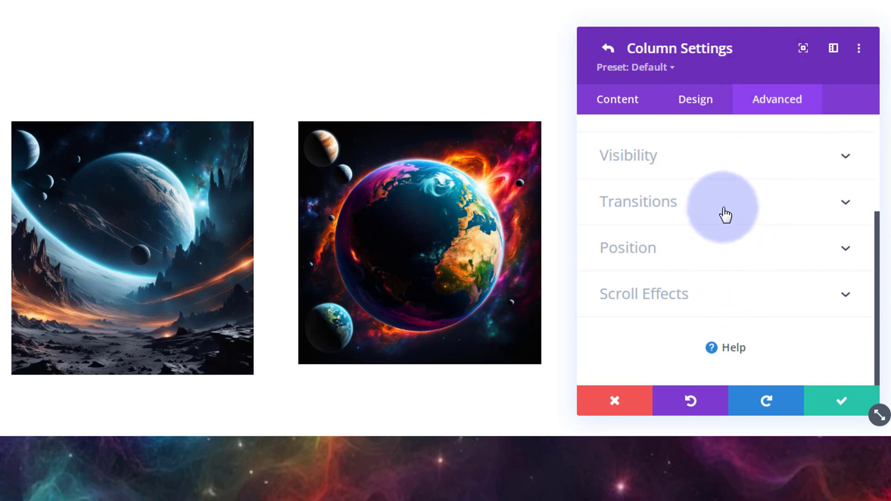
click(725, 173)
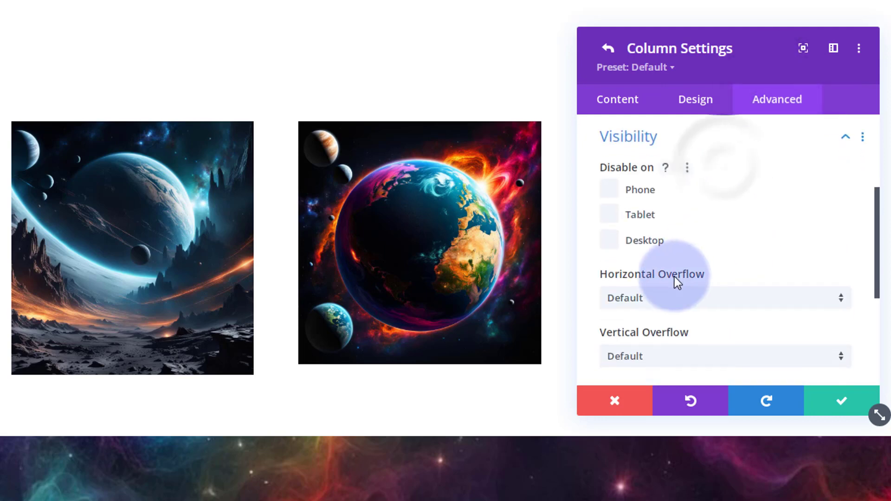
click(678, 299)
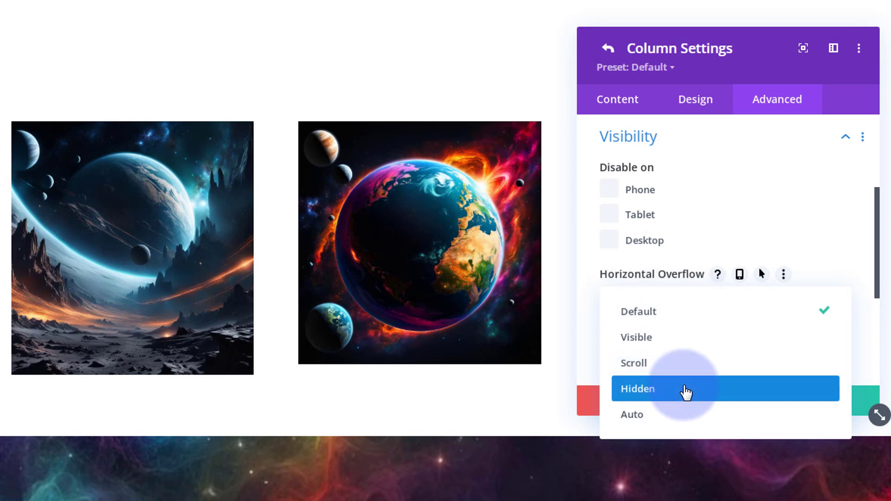
click(686, 389)
click(684, 364)
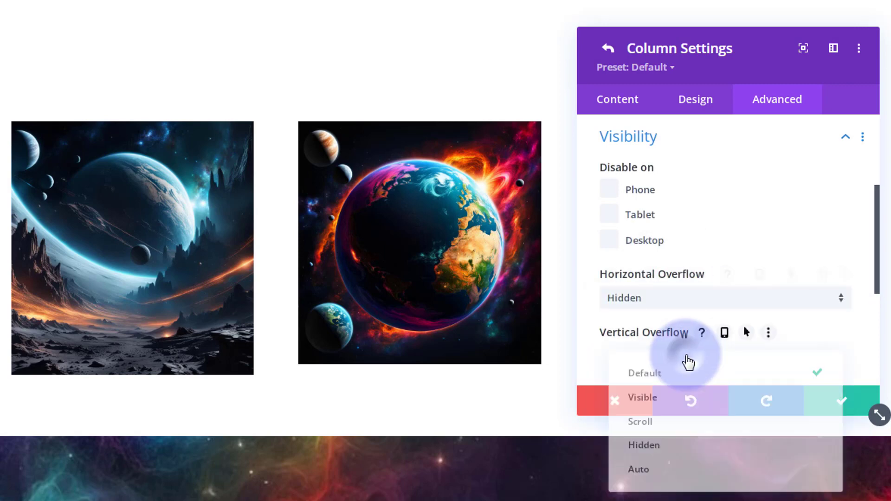
click(692, 446)
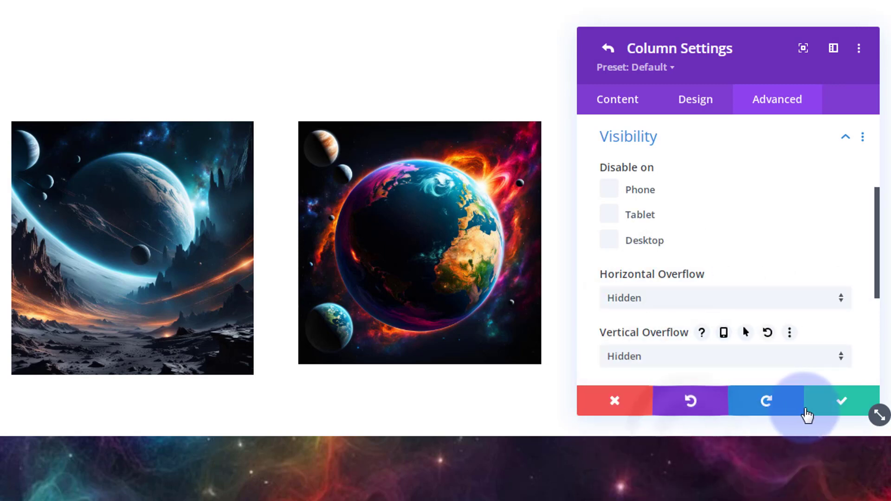
click(834, 396)
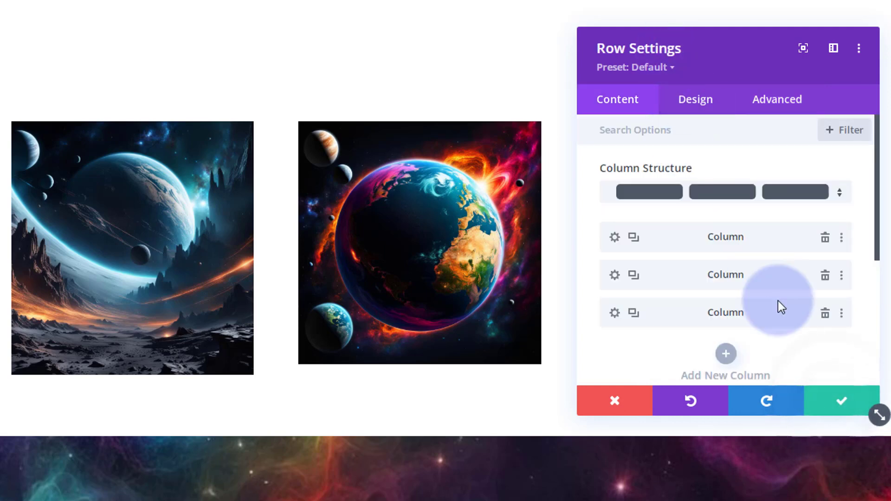
click(845, 405)
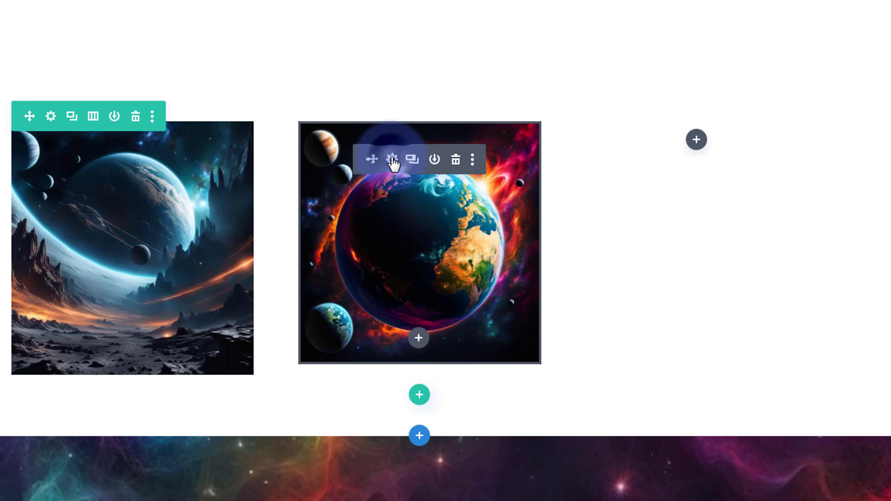
Step: Enable hover options for the second column image's transform and set its default desktop scale to 200% in both directions
click(392, 160)
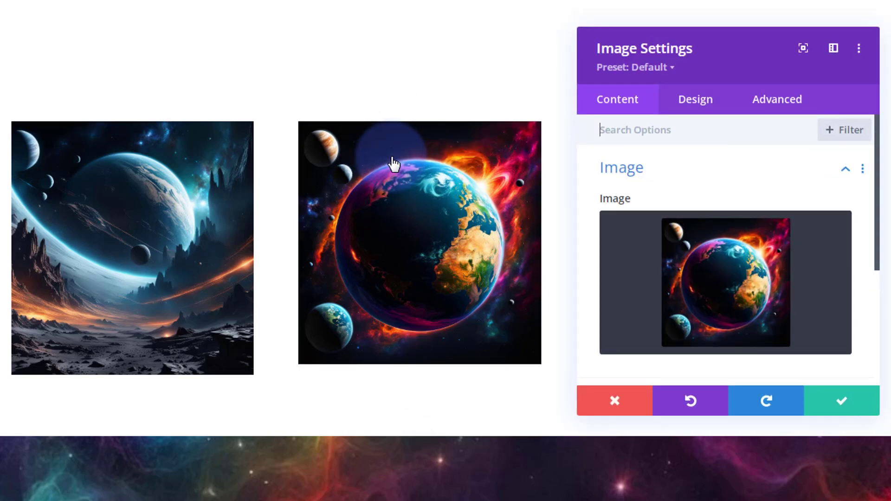
click(696, 101)
scroll(714, 166, down, 3)
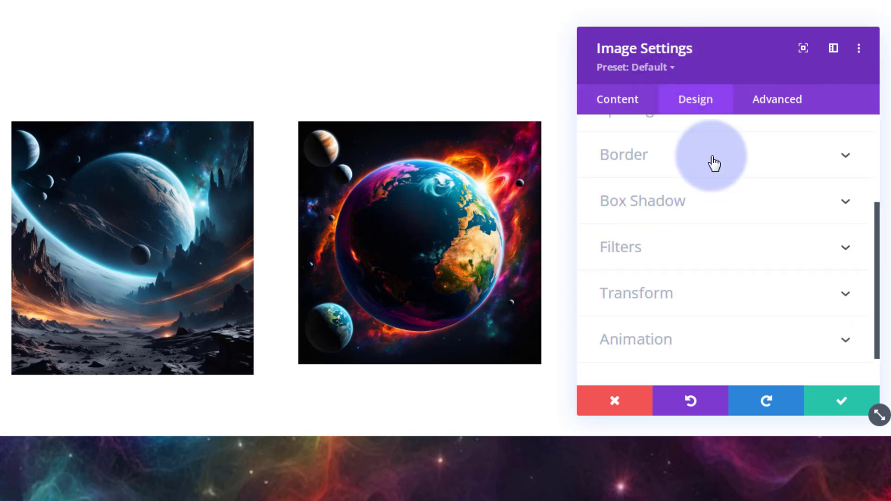
click(690, 307)
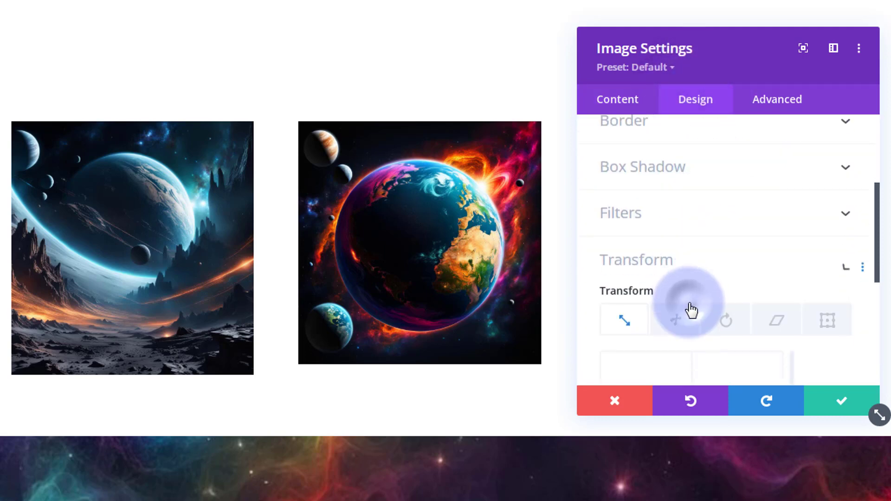
click(626, 199)
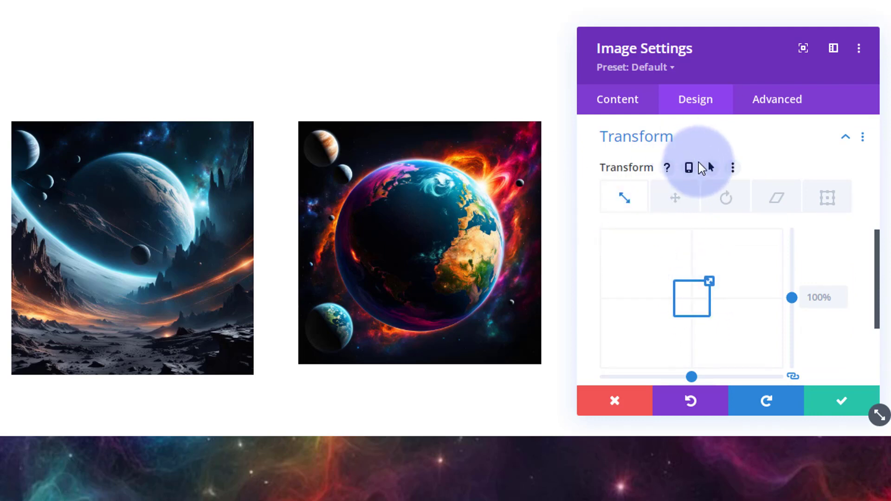
click(711, 168)
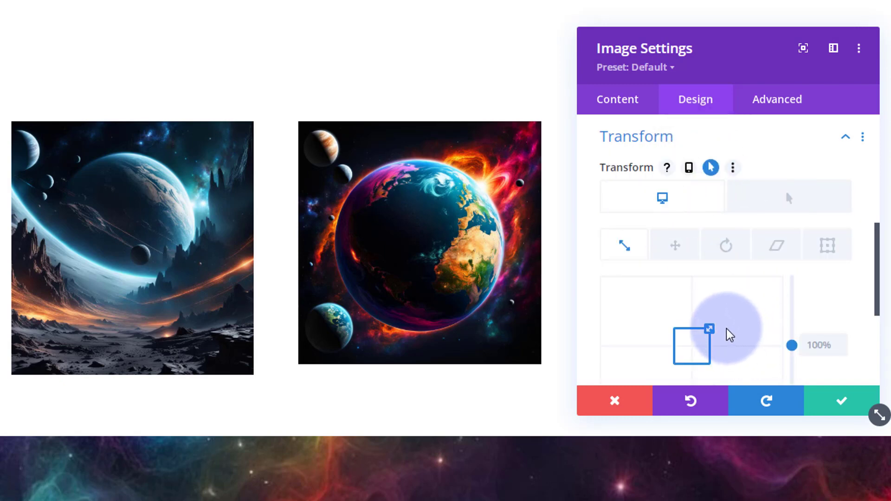
drag(711, 323, 731, 305)
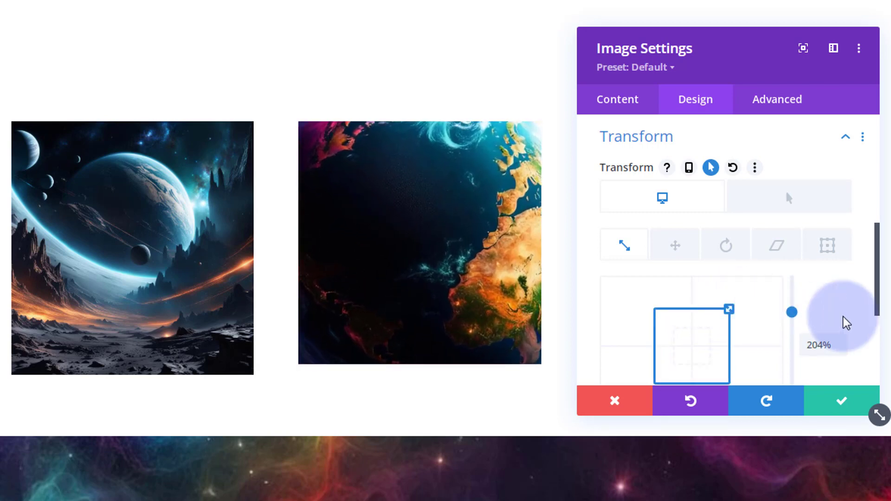
scroll(847, 313, down, 3)
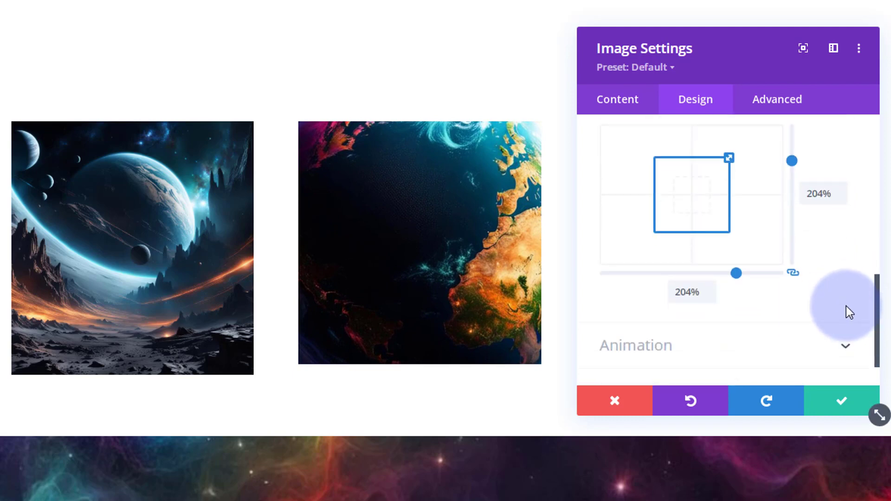
click(840, 199)
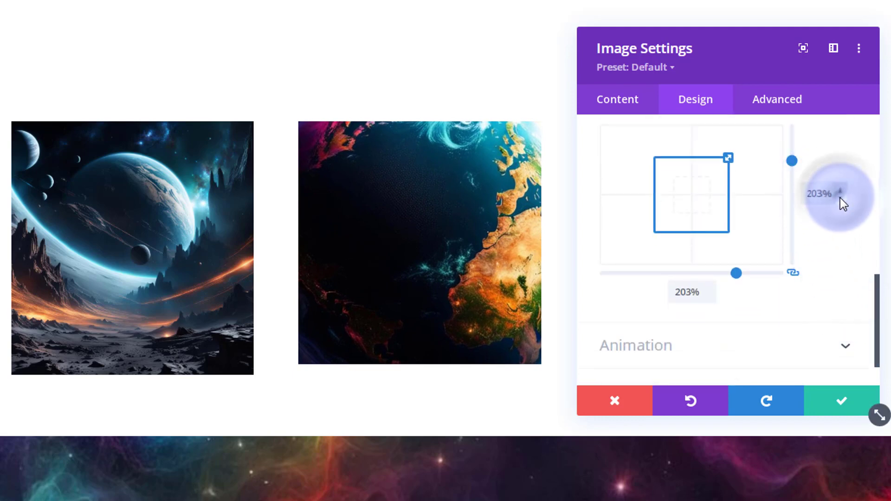
click(840, 198)
click(841, 198)
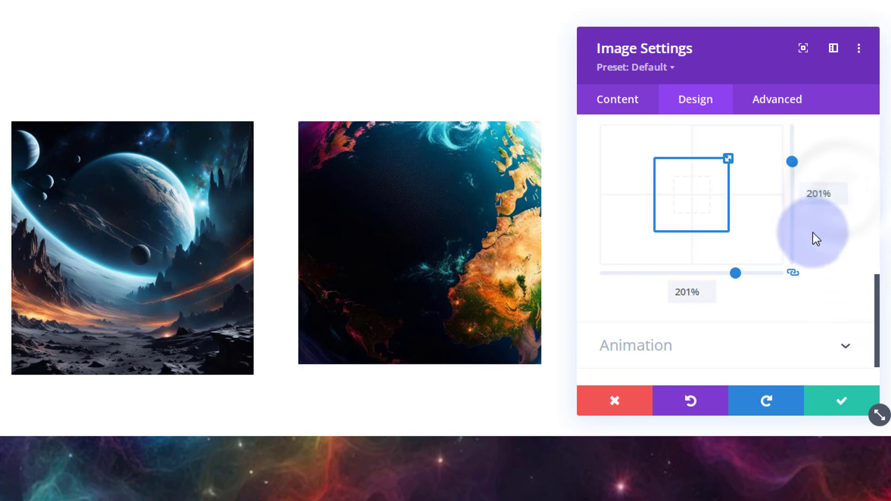
click(840, 197)
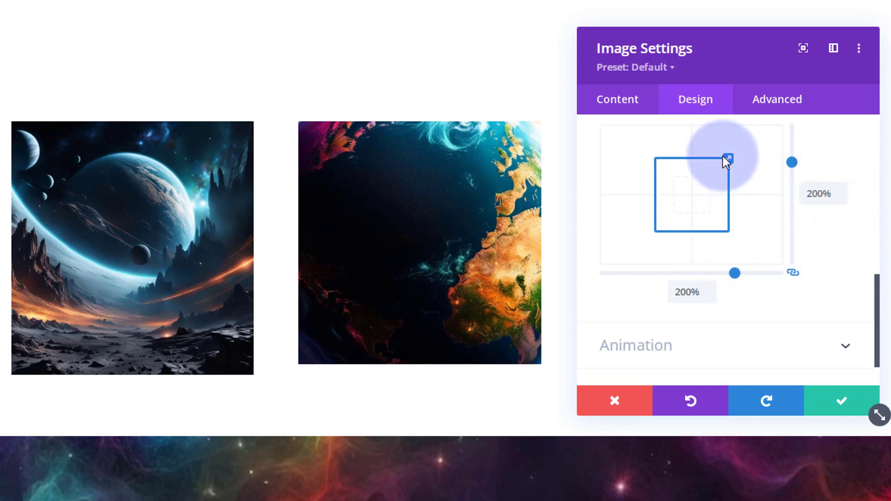
Step: Set the image's transform scale in the hover state to 100%
scroll(763, 317, up, 3)
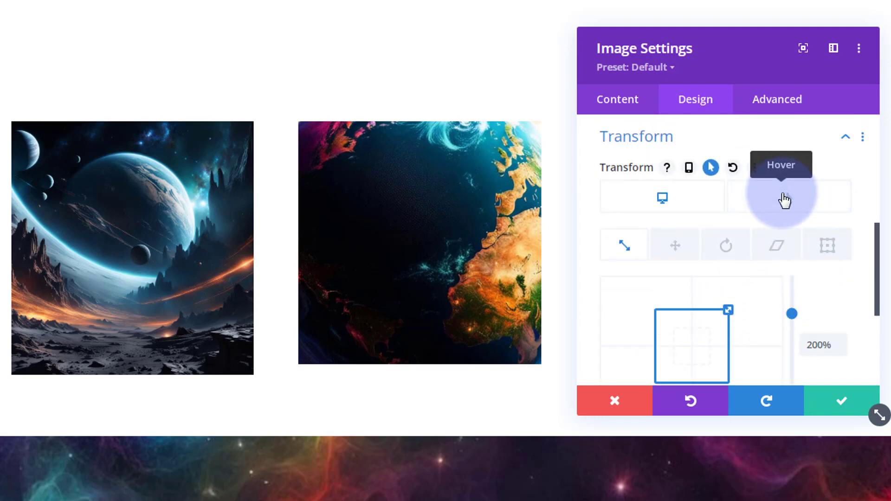
click(784, 200)
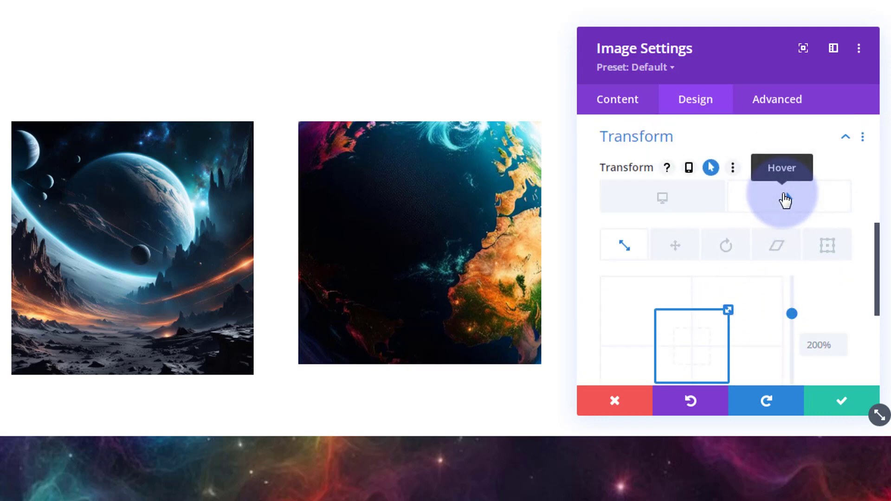
click(809, 344)
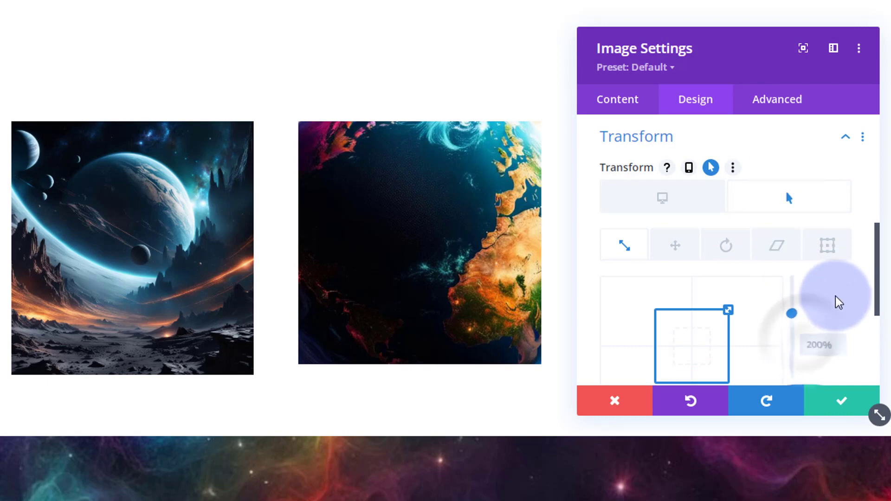
text(100)
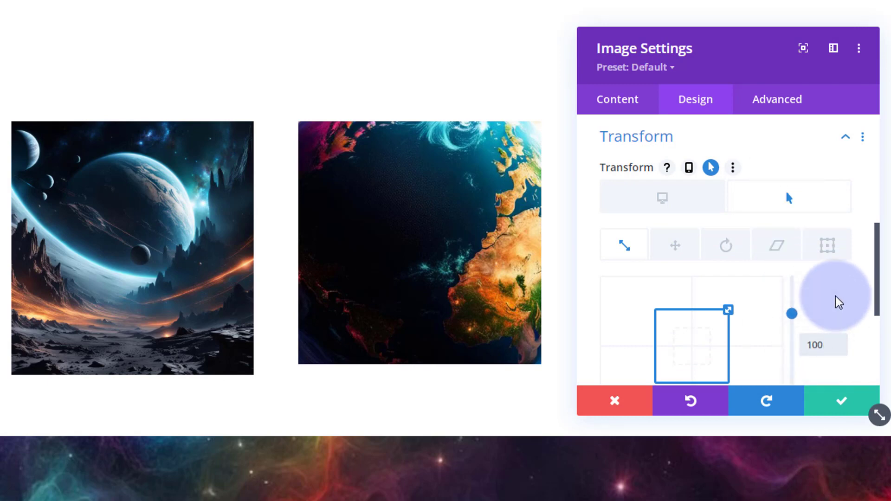
text(%)
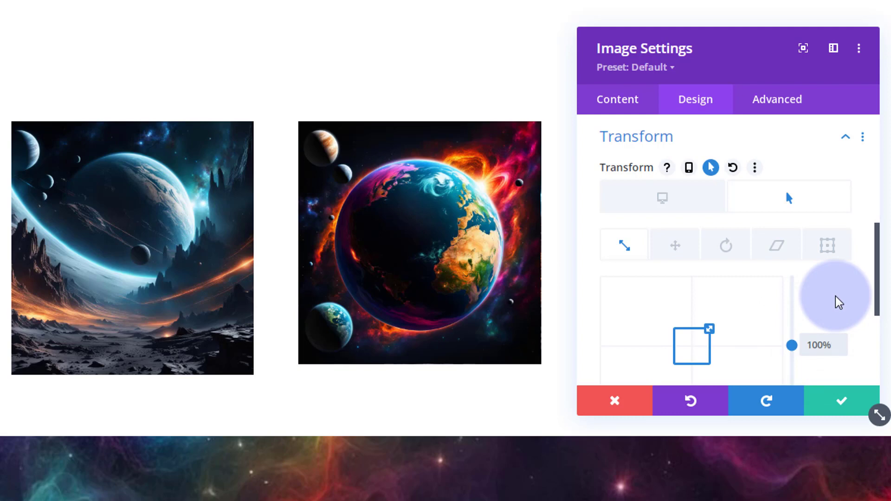
Step: Set the image's transition duration to 2500ms and its transition speed curve to Ease-In-Out
click(771, 106)
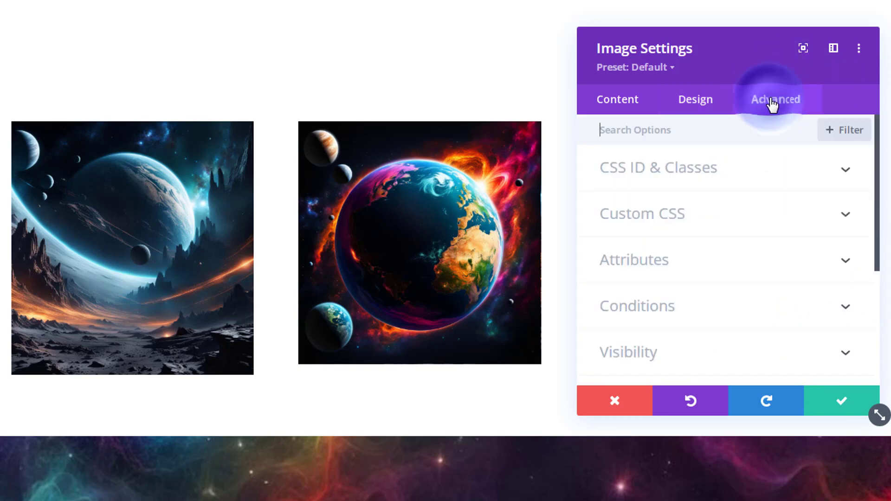
scroll(784, 211, down, 3)
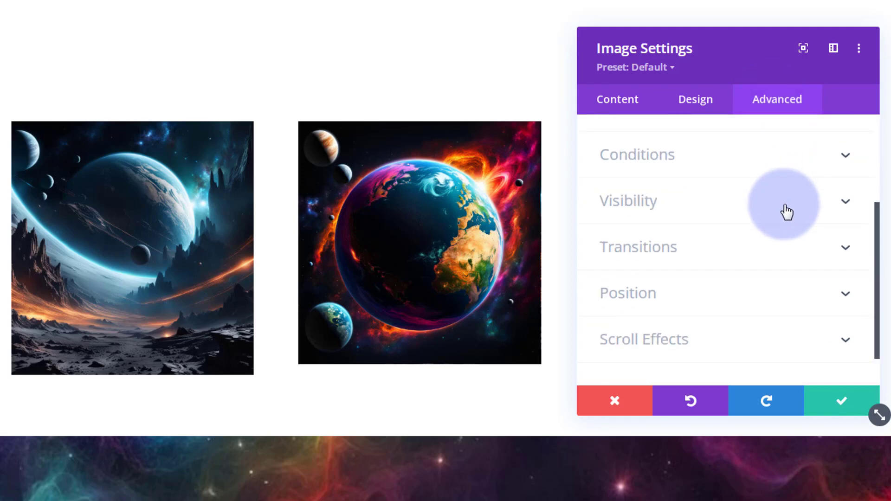
click(741, 254)
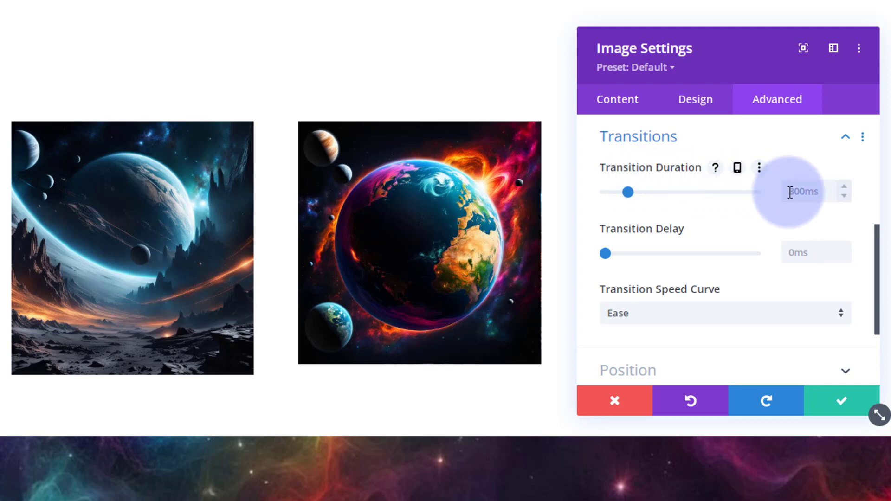
drag(629, 191, 798, 197)
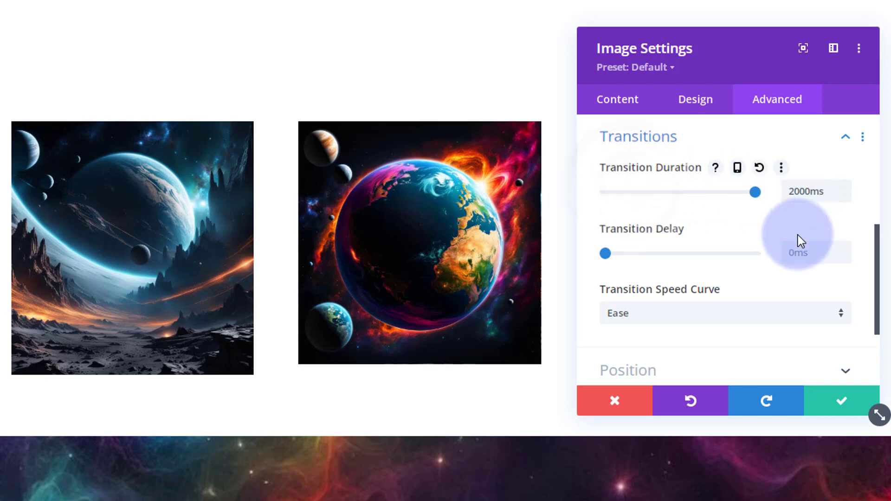
click(792, 194)
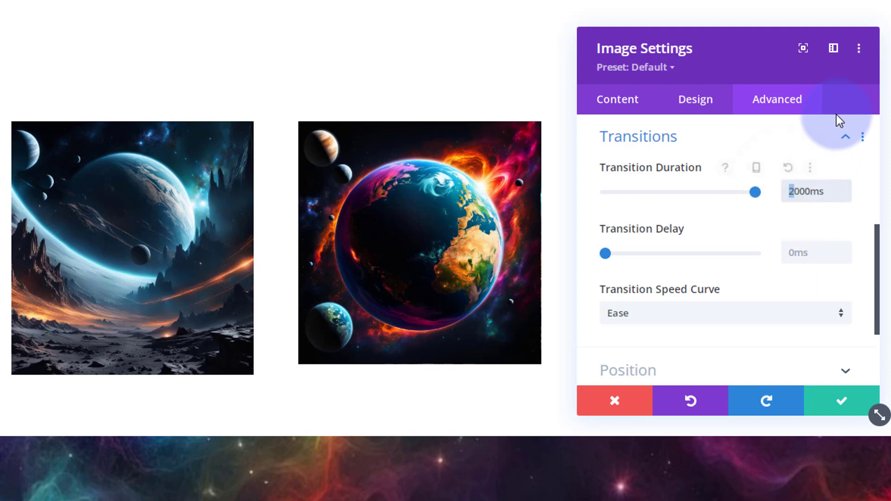
text(4)
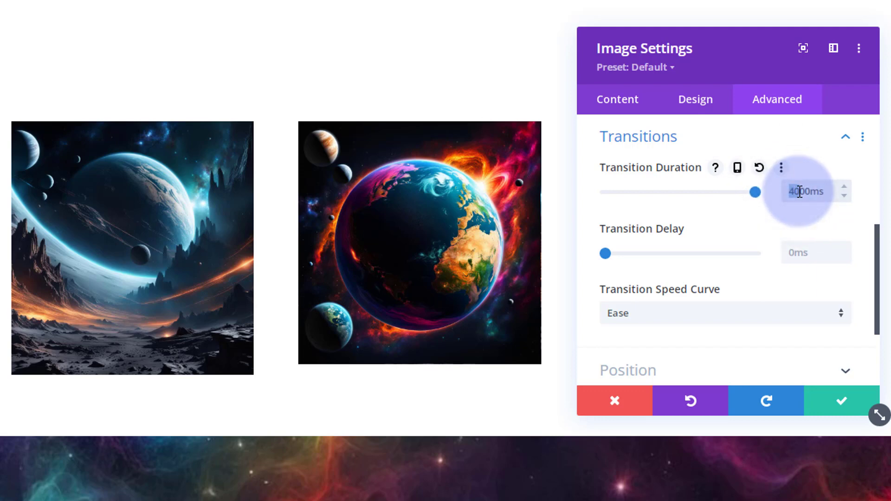
click(819, 162)
text(25)
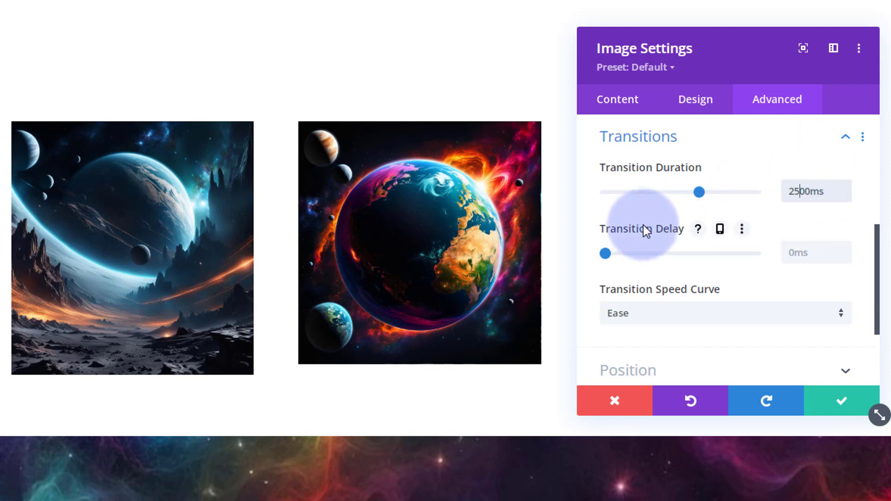
click(704, 315)
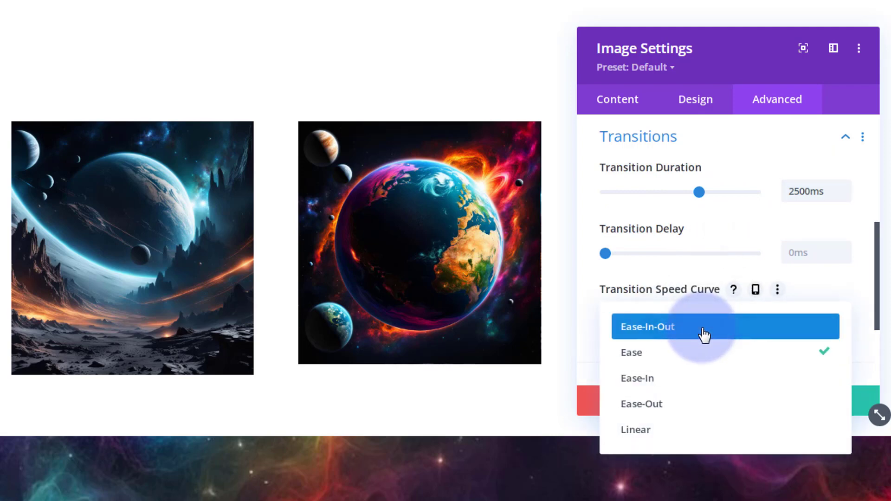
click(704, 329)
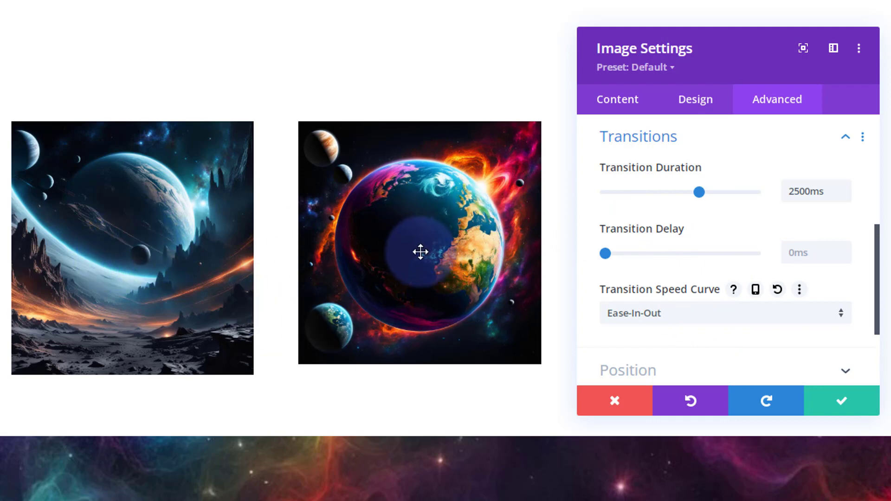
Step: Enable hover options for the image's opacity filter and set the default desktop opacity to 0%
click(713, 104)
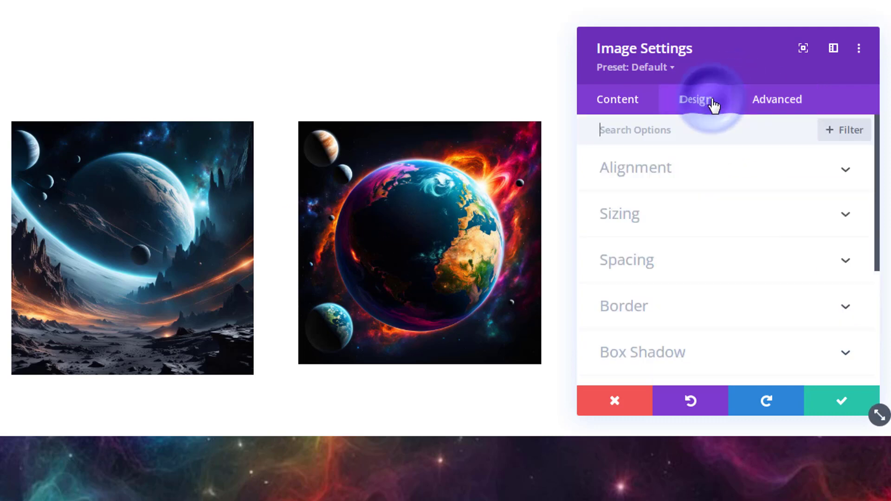
scroll(700, 282, down, 4)
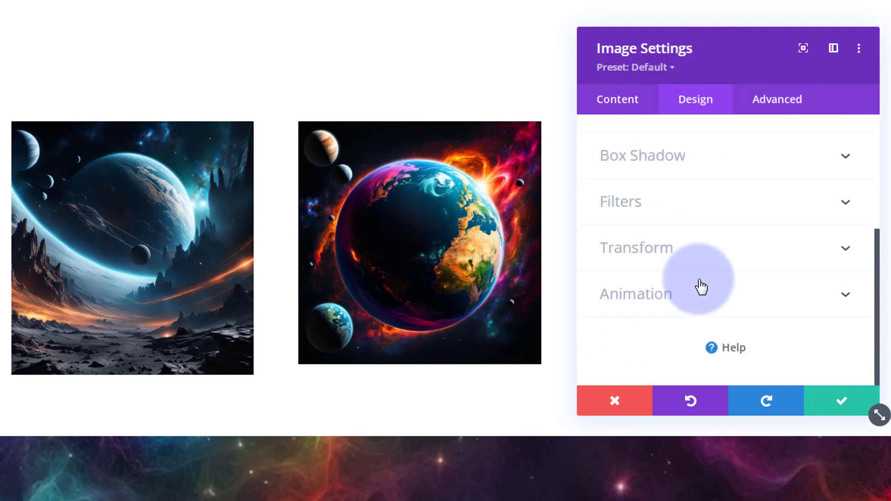
click(704, 202)
scroll(708, 224, down, 3)
scroll(708, 225, down, 5)
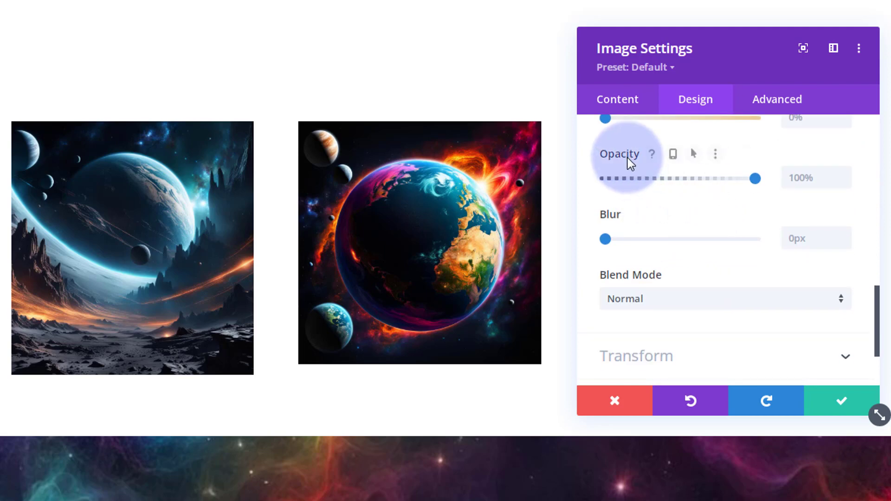
click(694, 156)
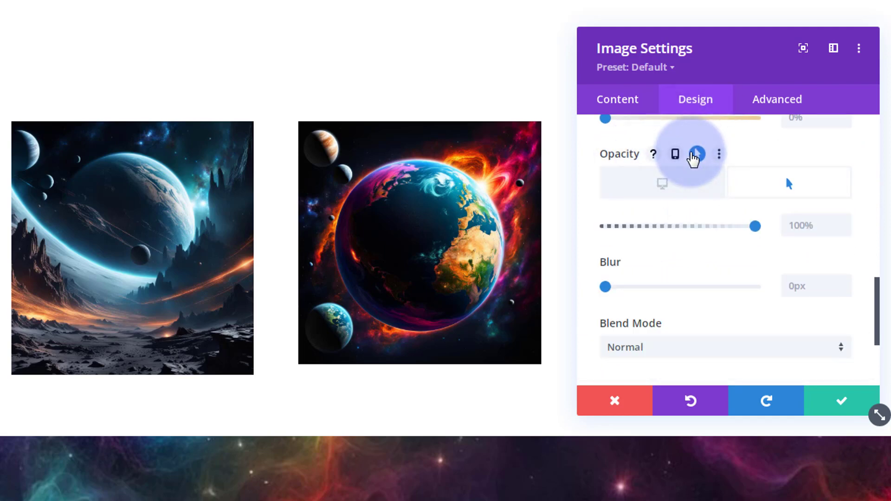
click(678, 187)
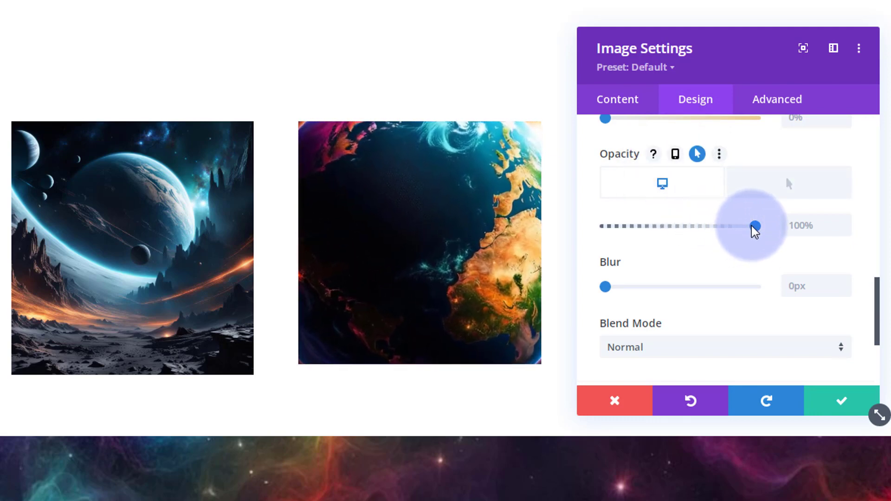
drag(748, 233, 583, 235)
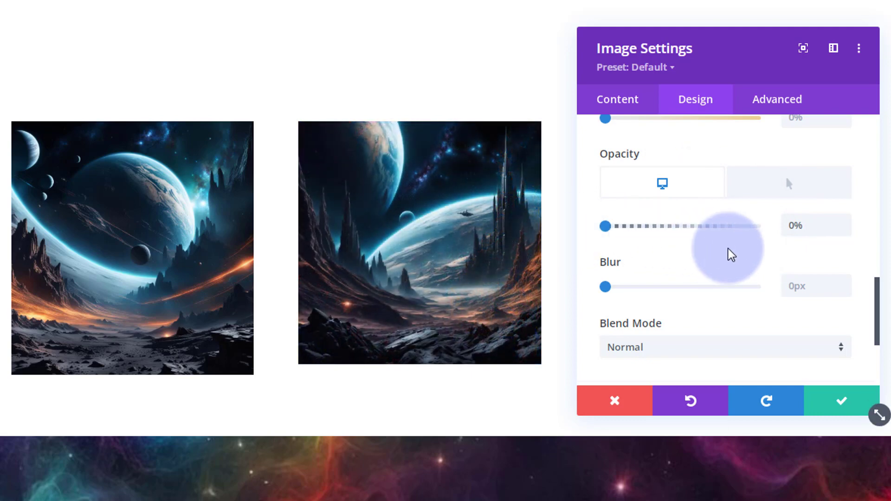
Step: Set the image's hover opacity to 100%, compare the desktop and hover states, and save the image settings
click(794, 192)
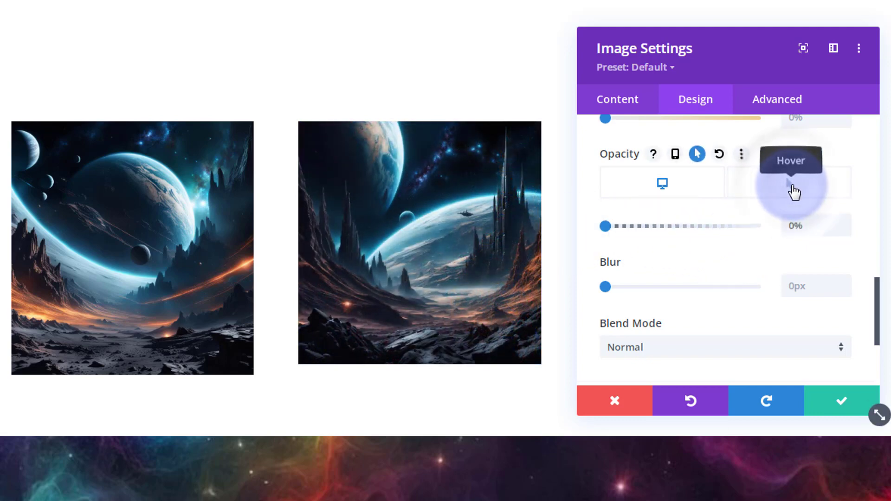
drag(605, 226, 772, 232)
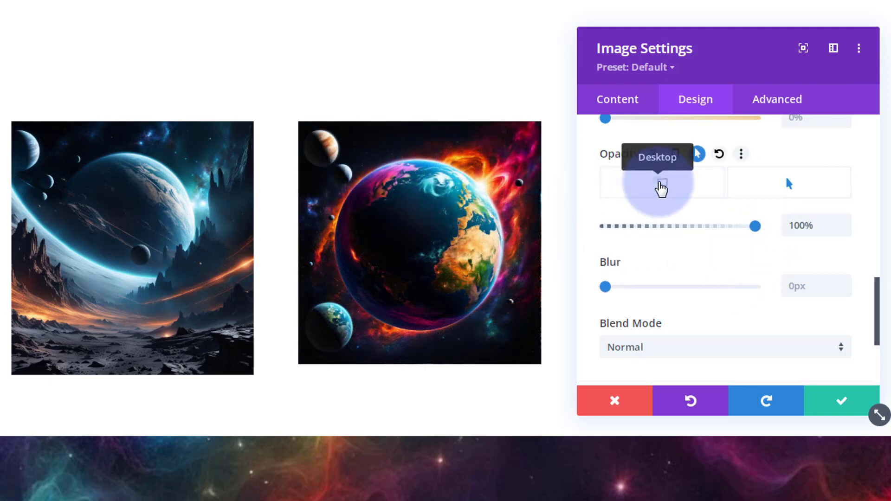
click(661, 185)
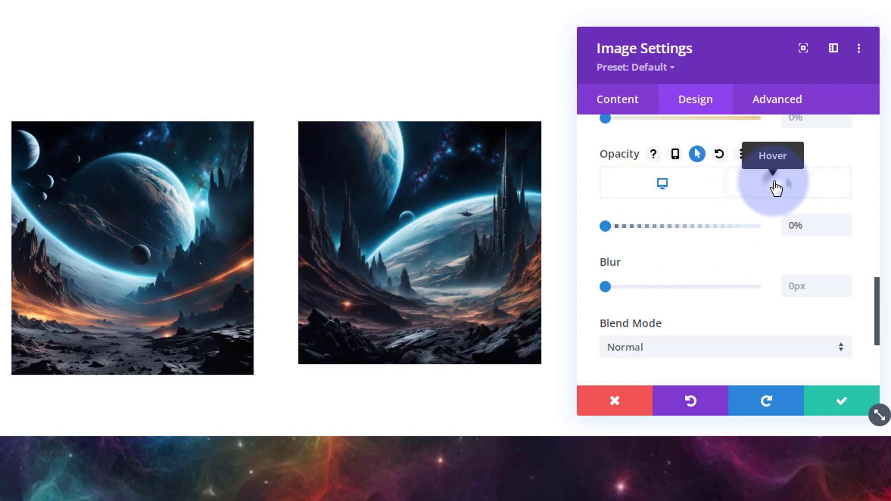
click(775, 184)
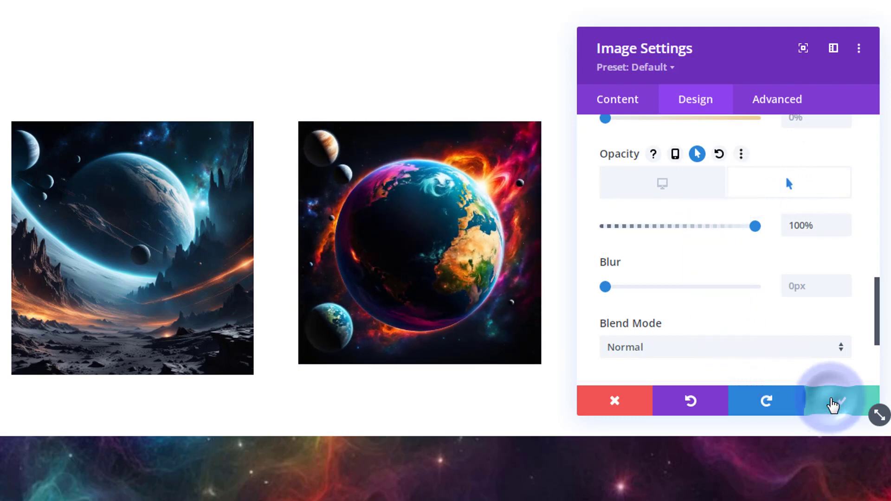
click(833, 405)
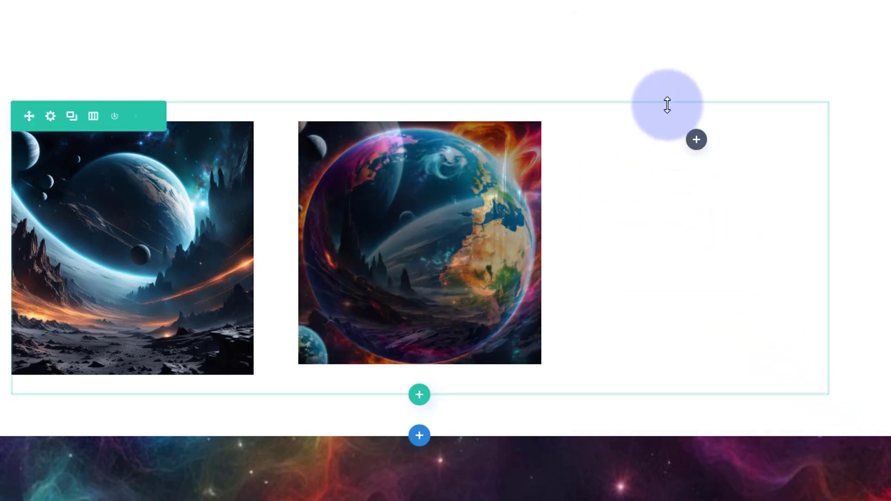
Step: Shorten the body text of the blurb in column one so that it ends with "and even apply custom CSS."
mouse_move(321, 353)
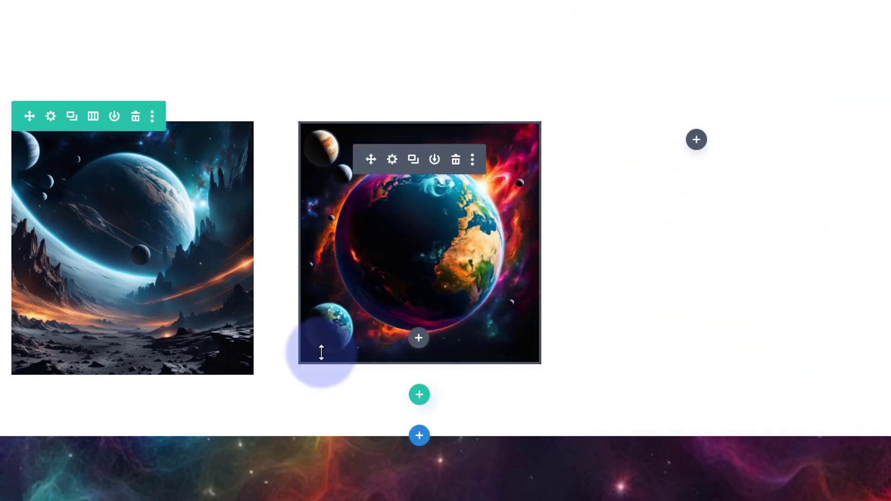
mouse_move(200, 319)
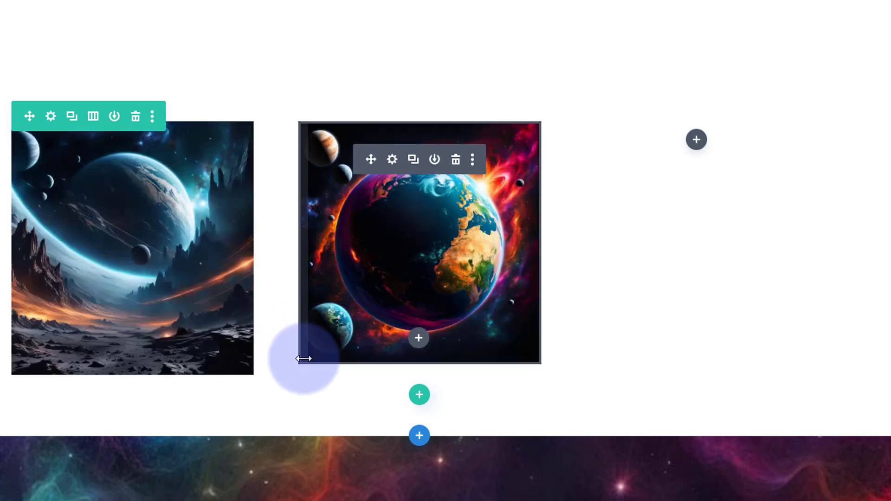
mouse_move(171, 302)
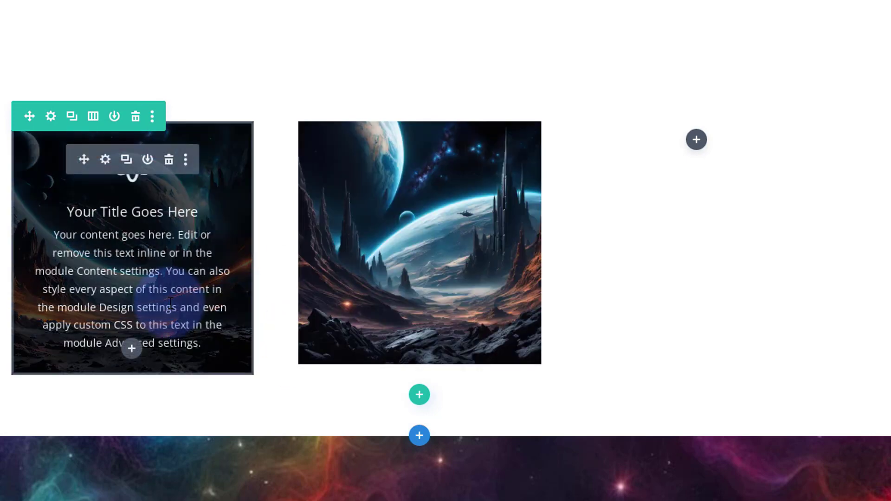
click(106, 159)
scroll(717, 311, down, 3)
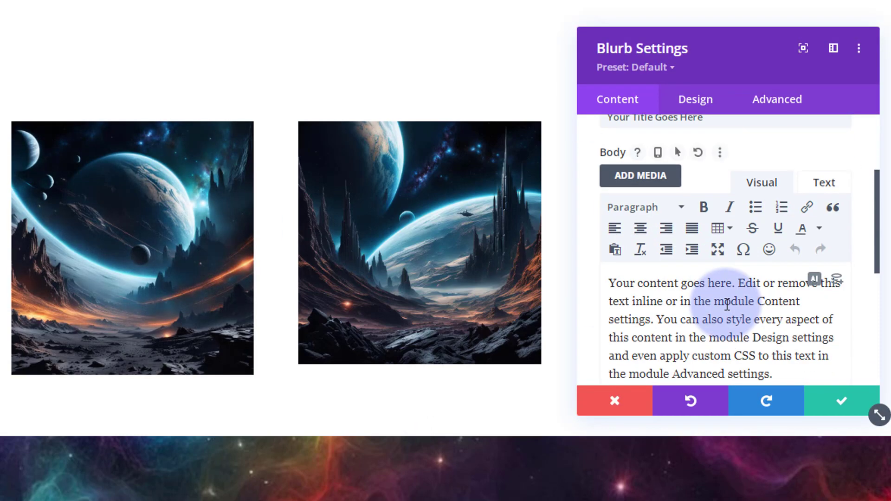
scroll(725, 303, down, 2)
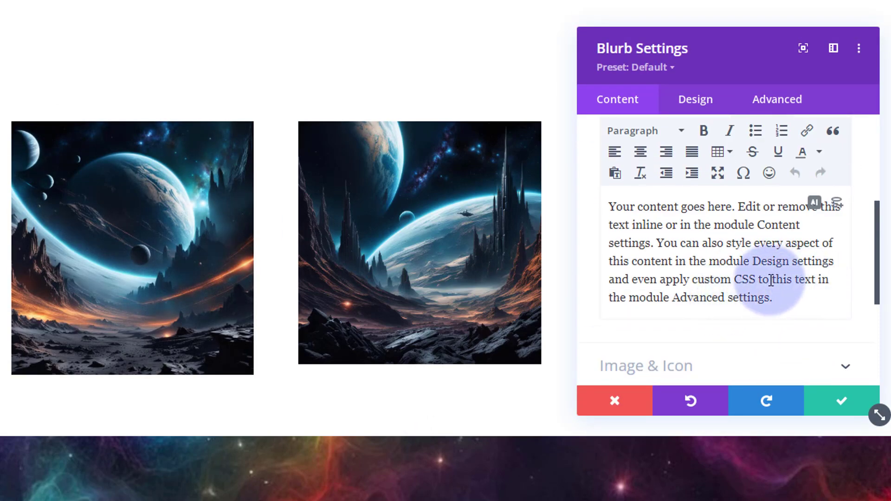
drag(756, 279, 792, 308)
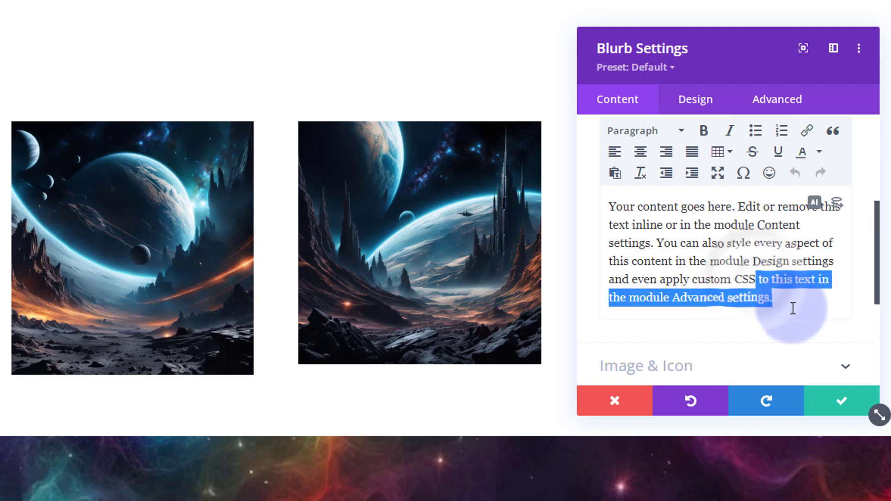
key(BackSpace)
text(.)
Step: Set the blurb's linked top and bottom padding to 35px and save the blurb settings
click(694, 107)
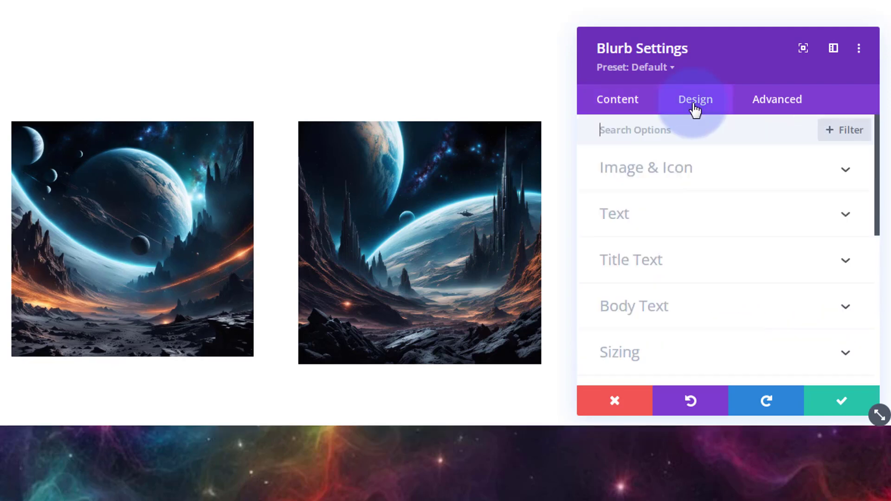
click(719, 361)
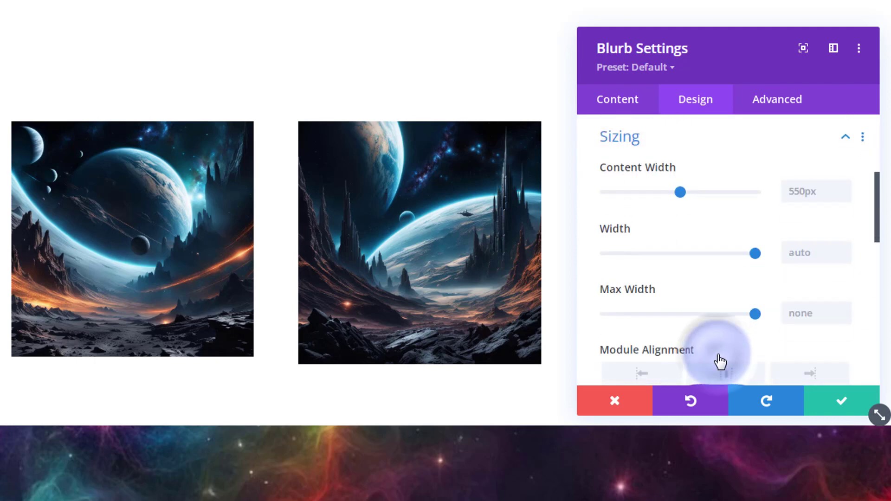
click(685, 193)
click(692, 145)
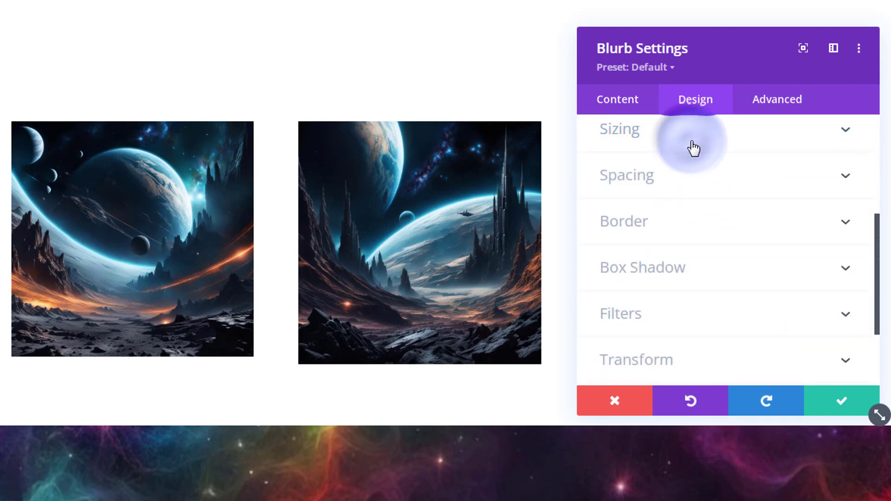
click(702, 184)
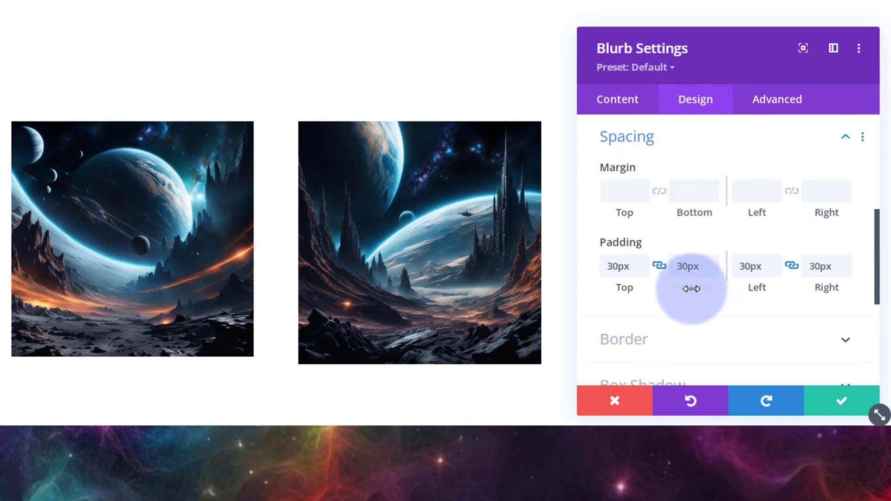
click(643, 263)
click(643, 262)
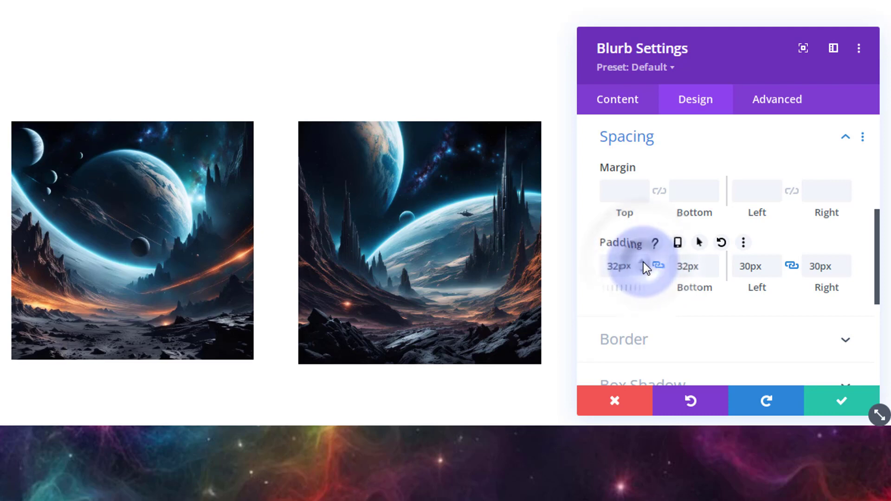
click(643, 262)
click(643, 263)
click(643, 263)
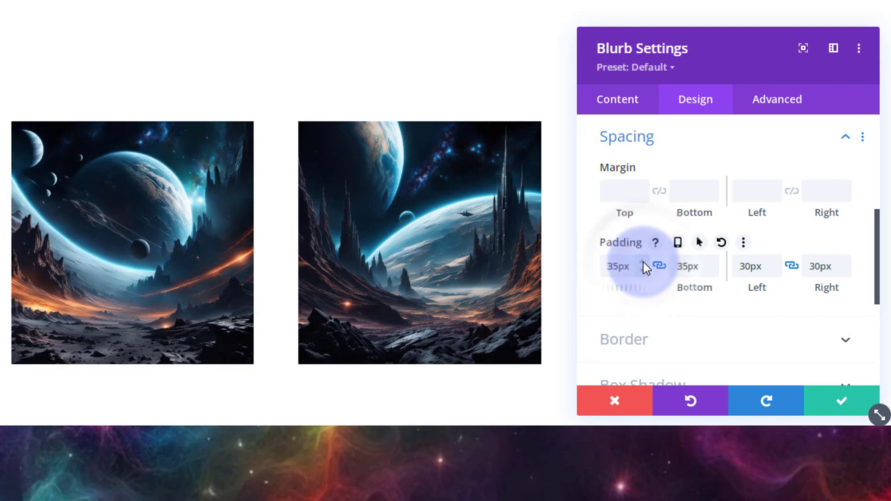
click(823, 406)
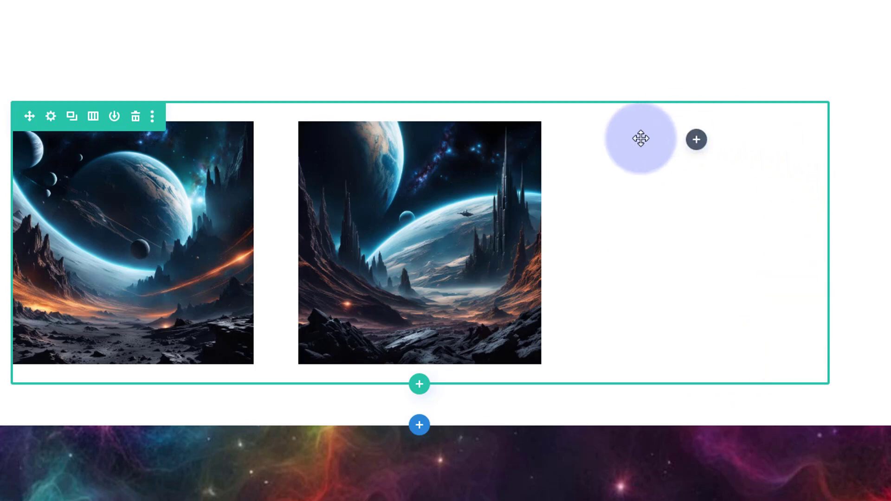
Step: Insert a Call To Action module into the third column and move its settings window clear of that column
click(696, 140)
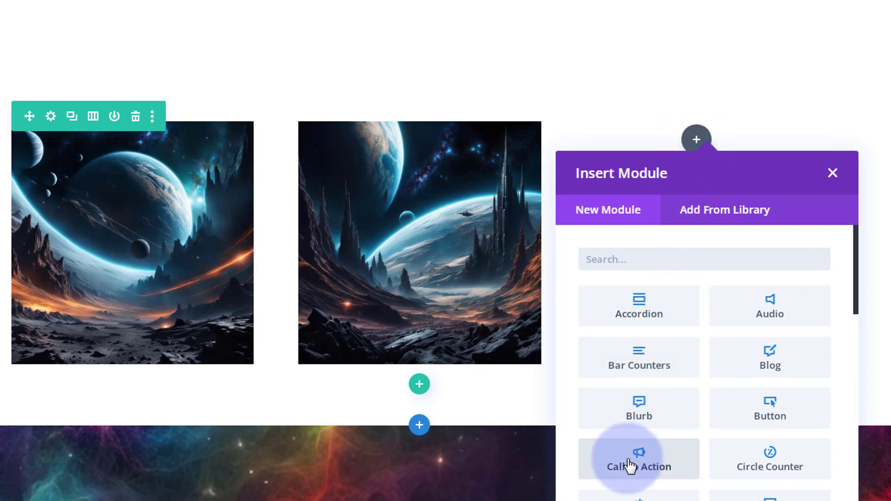
click(663, 463)
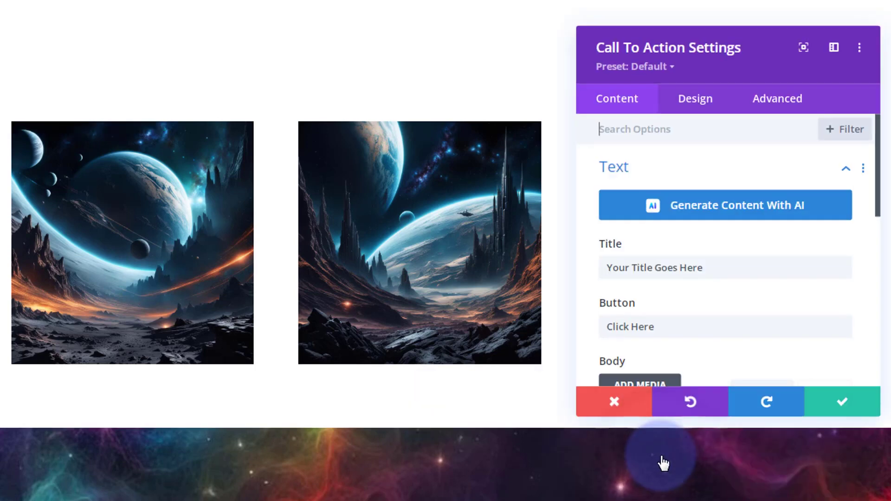
drag(733, 57, 416, 52)
drag(393, 264, 281, 263)
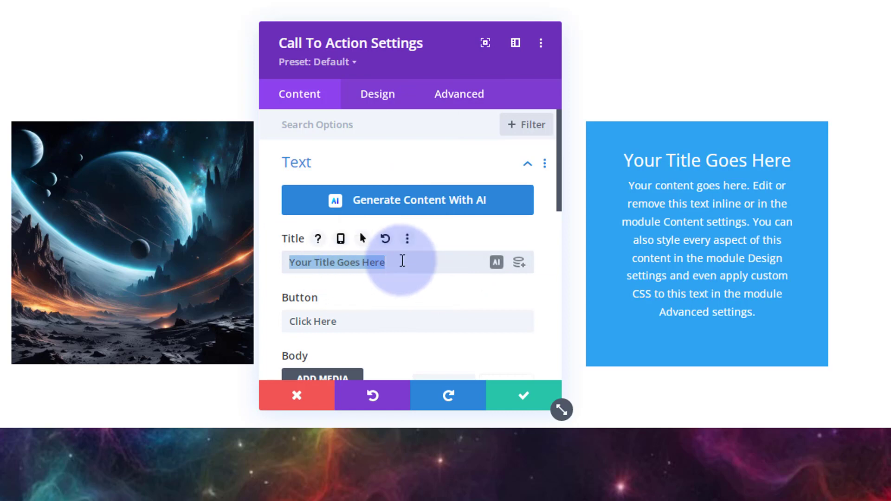
scroll(399, 263, down, 2)
drag(344, 245, 297, 244)
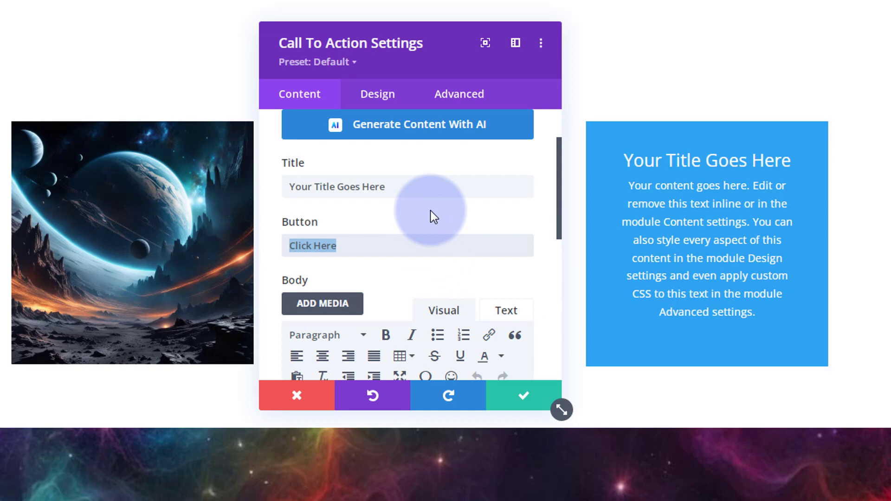
Step: Shorten the call to action's body text so that it ends with "this content in the module."
scroll(430, 210, down, 5)
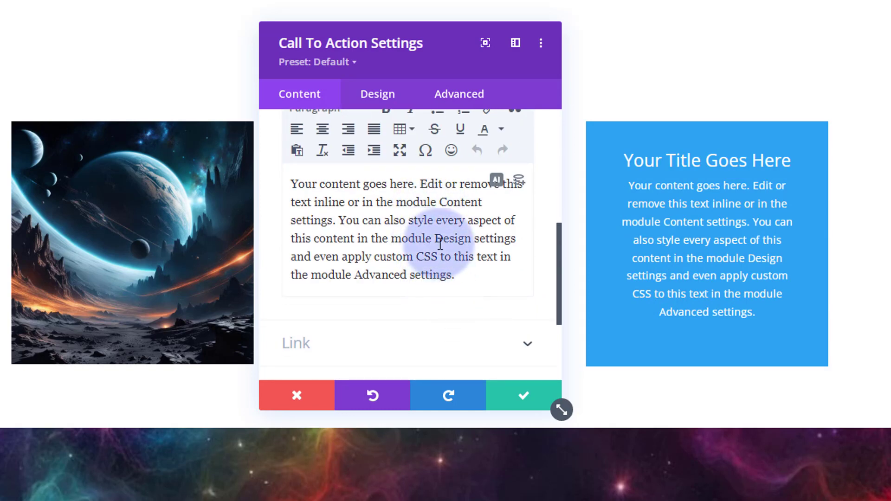
drag(438, 70, 410, 60)
drag(404, 228, 443, 275)
key(BackSpace)
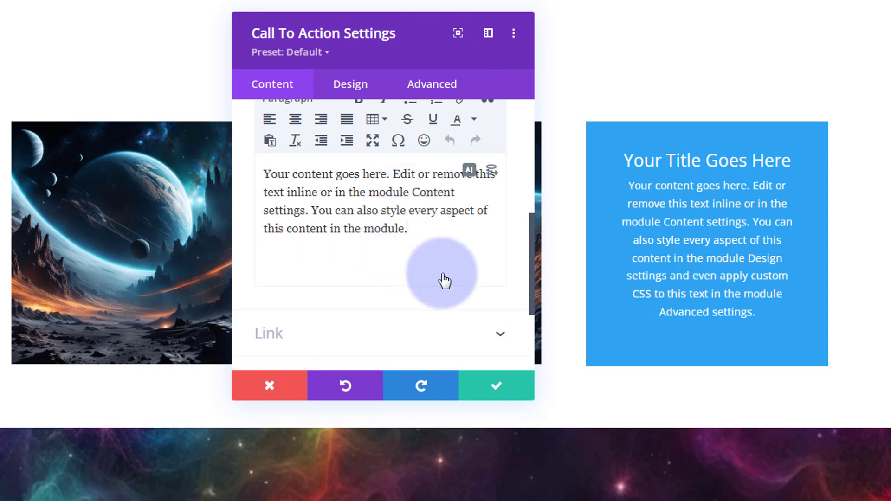
text(.)
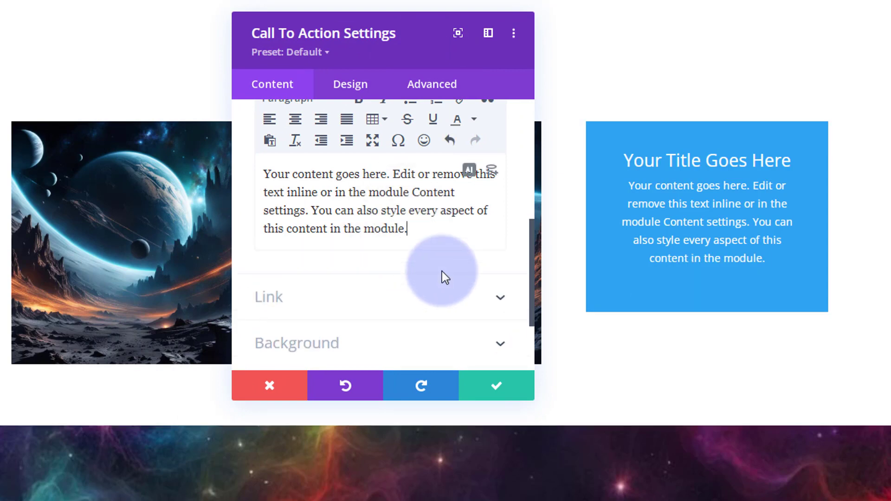
Step: Set the call to action's button link URL to # and move the settings window further away from the module
scroll(431, 251, down, 3)
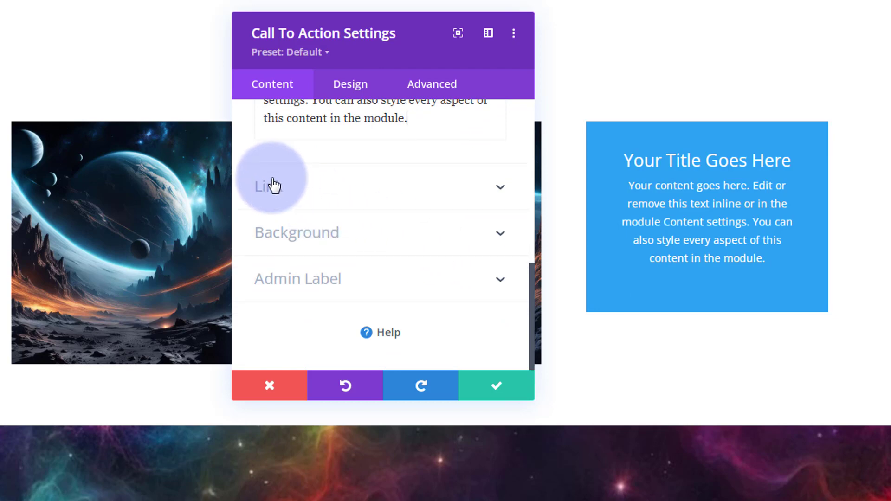
click(357, 188)
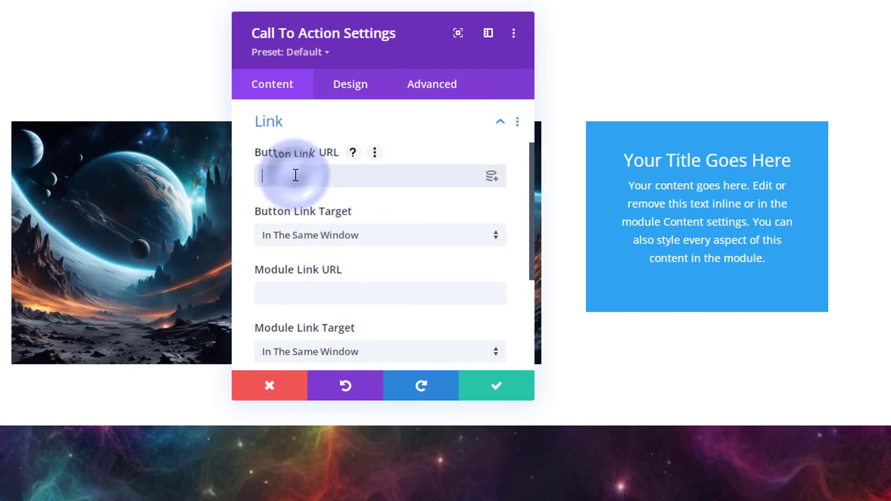
click(295, 176)
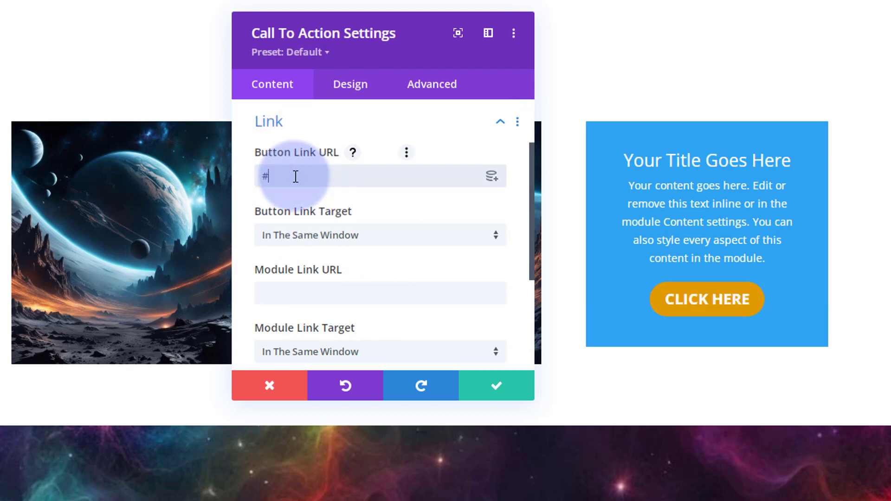
drag(444, 41, 363, 36)
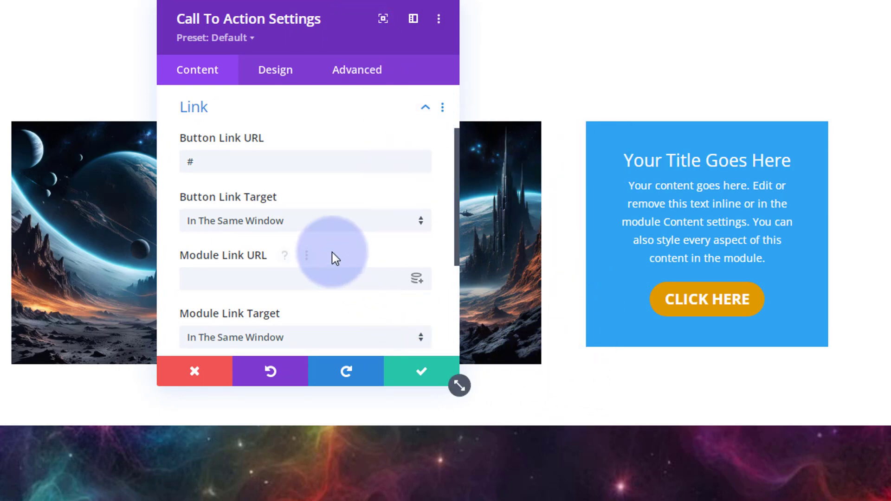
Step: Link the call to action's top and bottom padding and set both to 51px
click(278, 74)
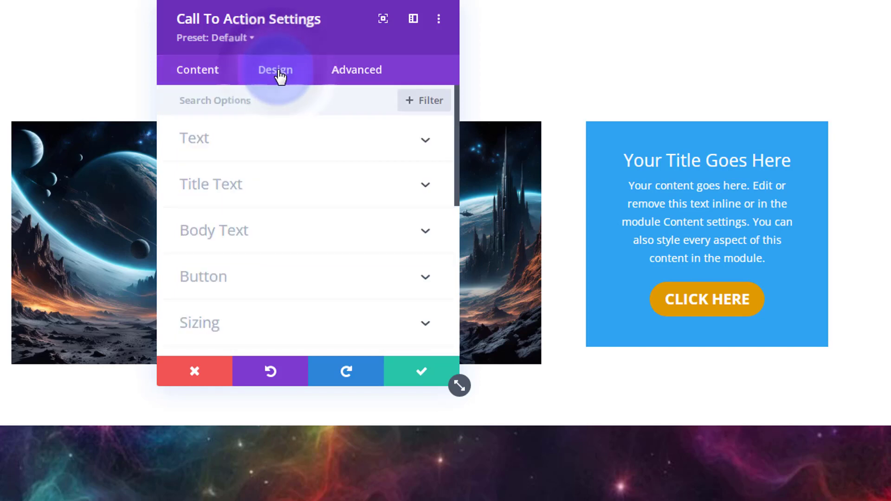
scroll(325, 264, down, 2)
scroll(327, 262, down, 2)
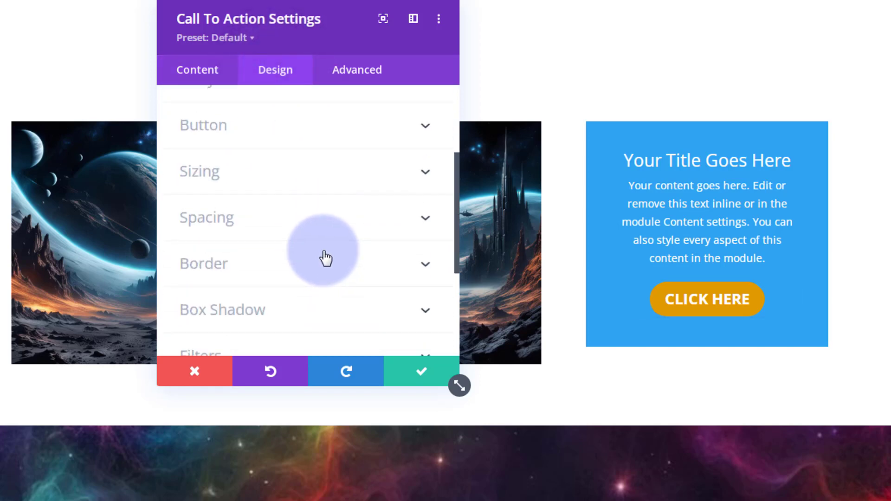
click(308, 225)
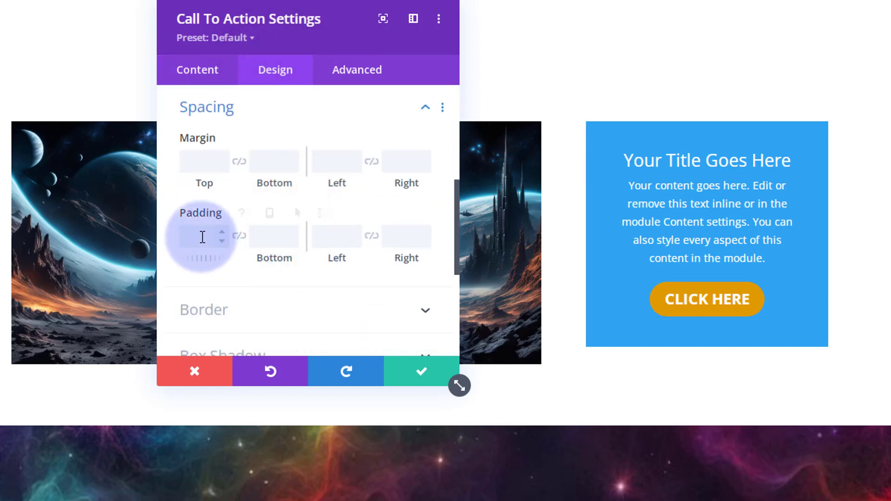
click(204, 235)
text(50px)
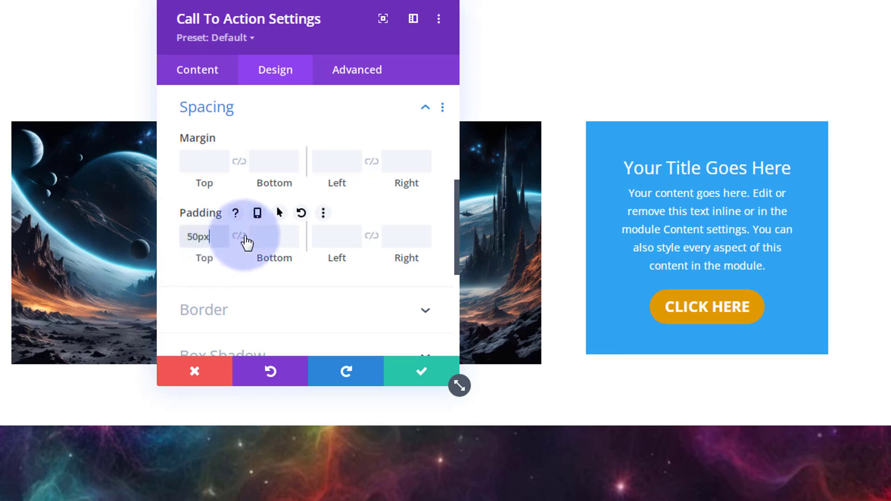
click(242, 235)
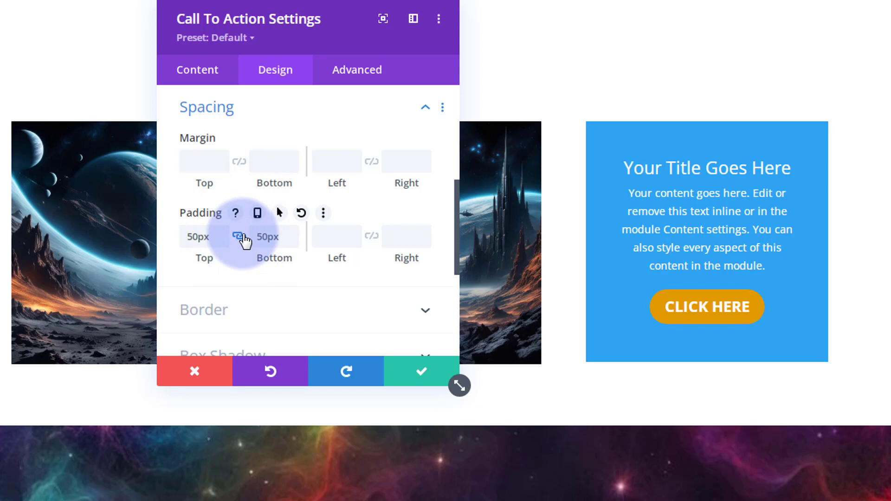
click(292, 234)
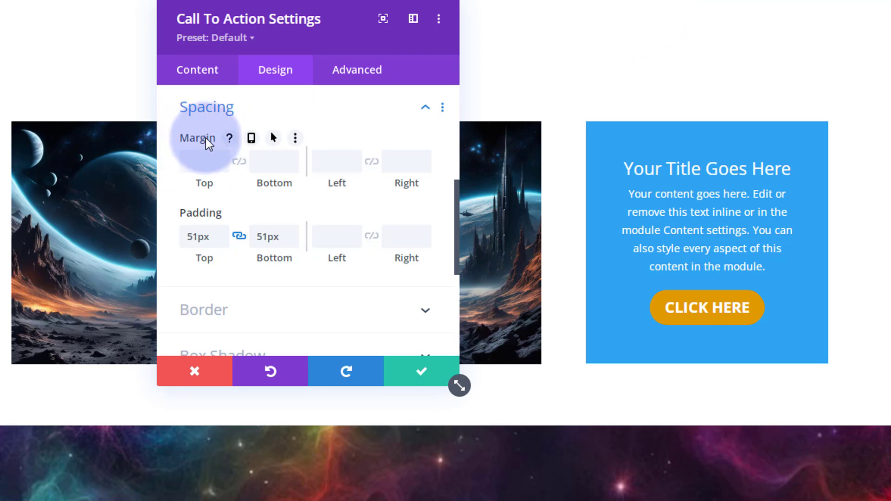
Step: Set the call to action's top margin to -100%, and unlink its vertical padding to set the bottom padding to 116%
click(199, 159)
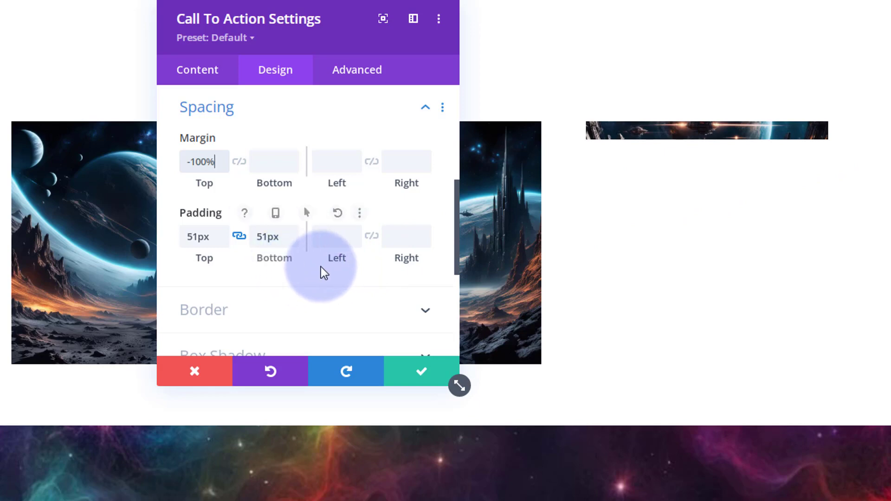
click(240, 236)
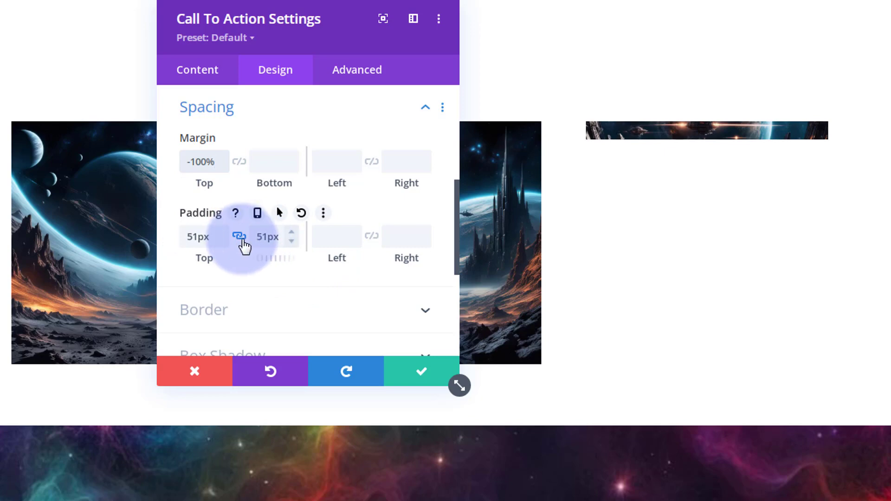
click(239, 236)
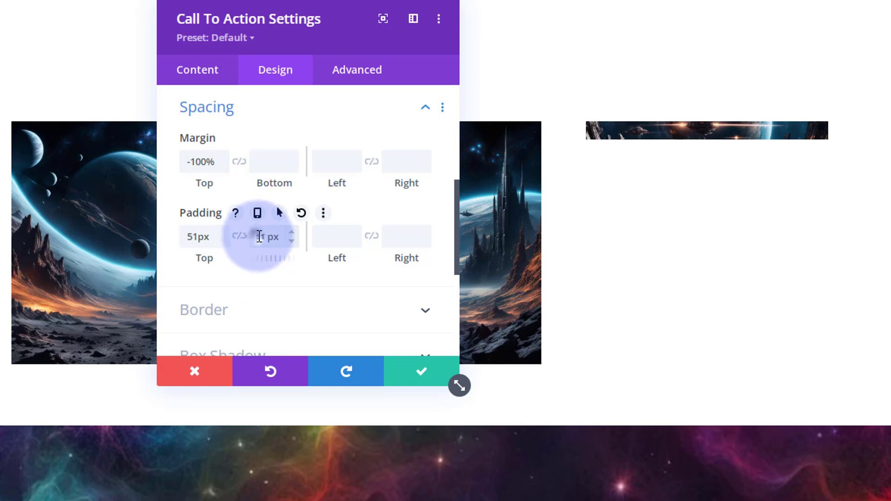
drag(258, 237, 279, 237)
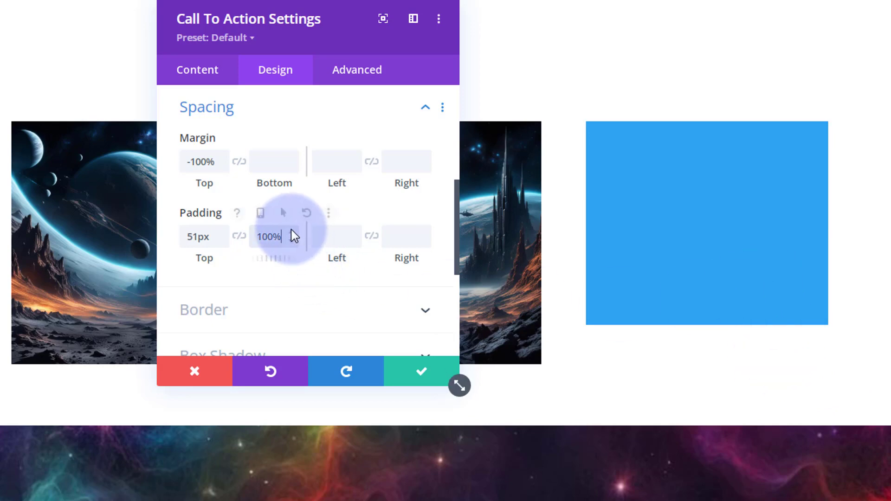
drag(291, 230, 291, 230)
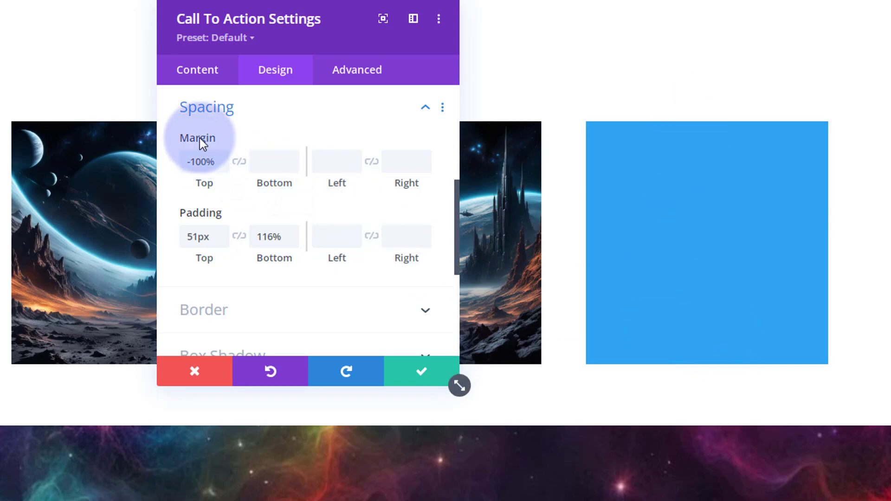
Step: Enable hover values for the call to action's margin and set its hover top margin to 0%
mouse_move(199, 138)
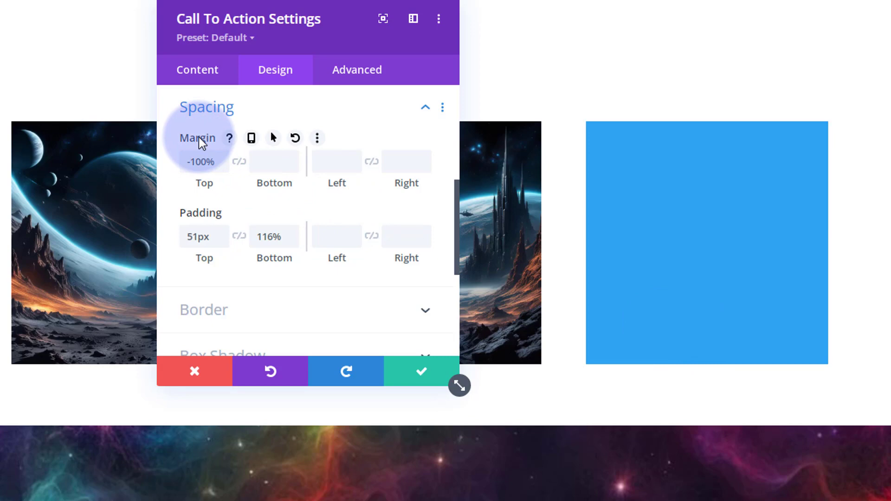
click(274, 141)
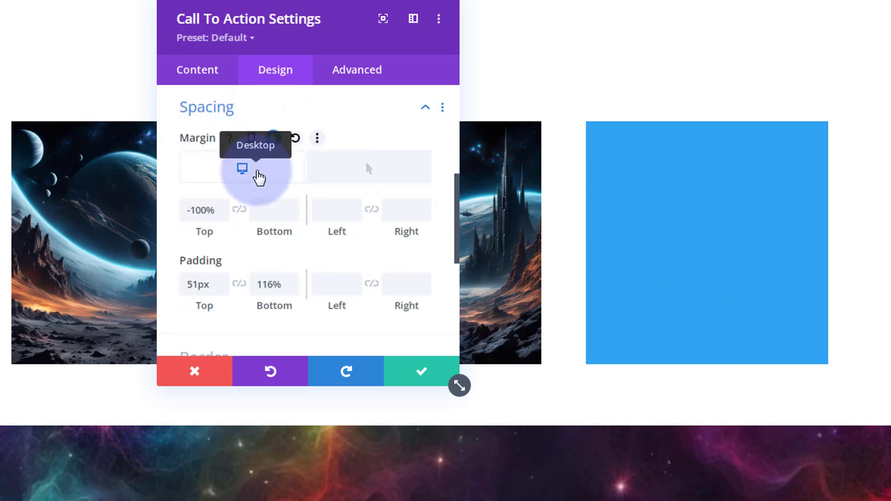
click(387, 176)
click(202, 209)
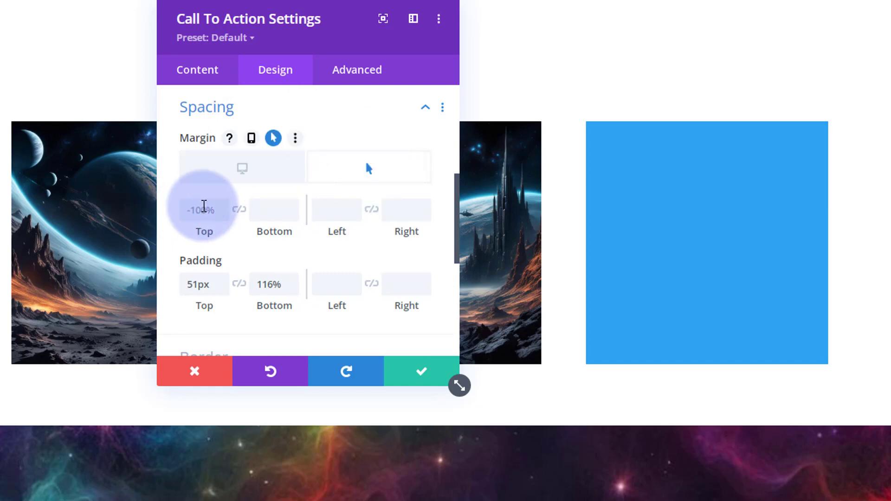
text(0%)
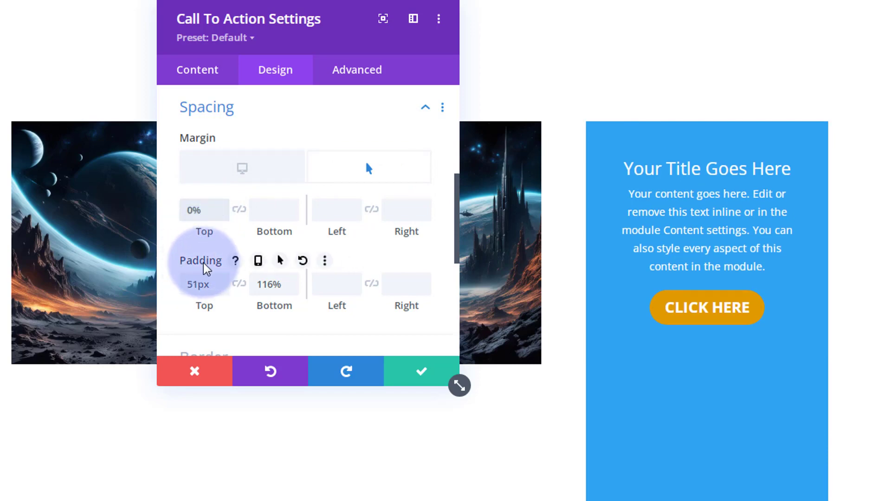
Step: Enable hover values for the call to action's padding, set the hover bottom padding to 51px, and compare the desktop and hover states
click(280, 261)
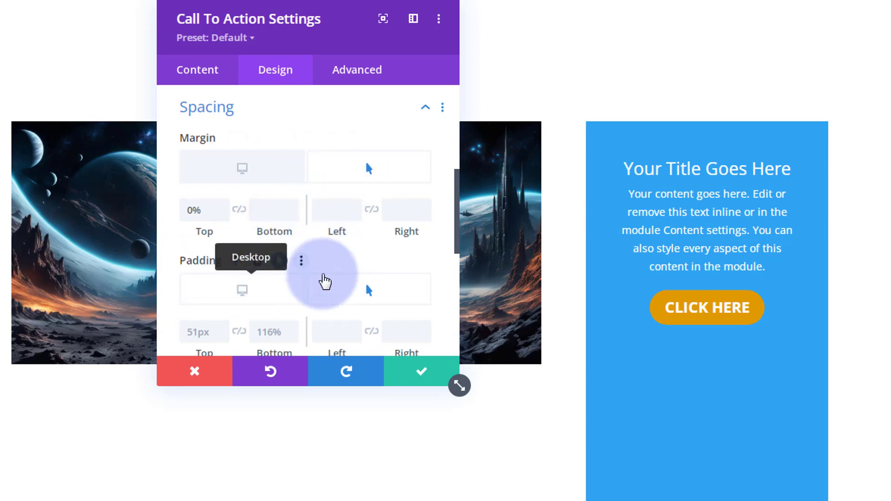
scroll(338, 258, down, 2)
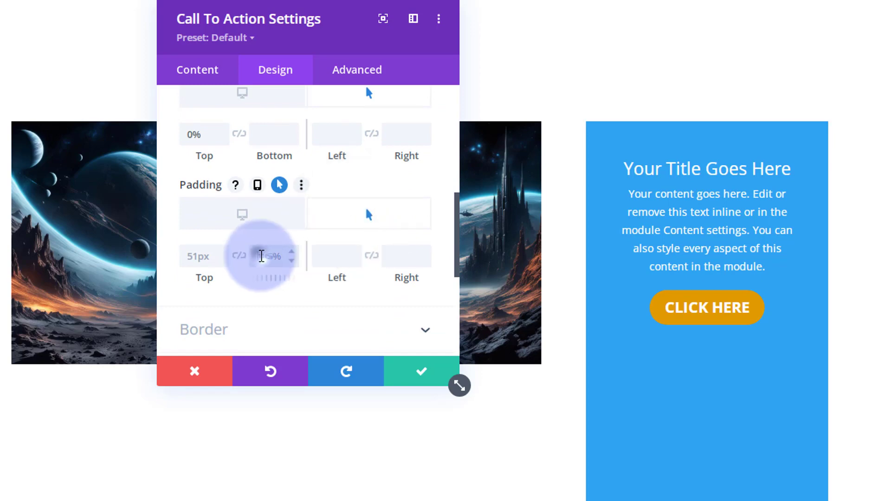
click(262, 256)
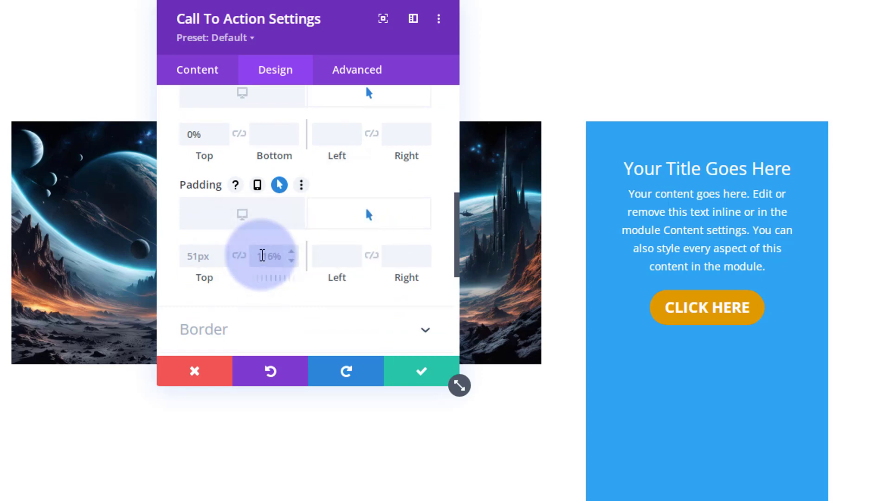
text(51px)
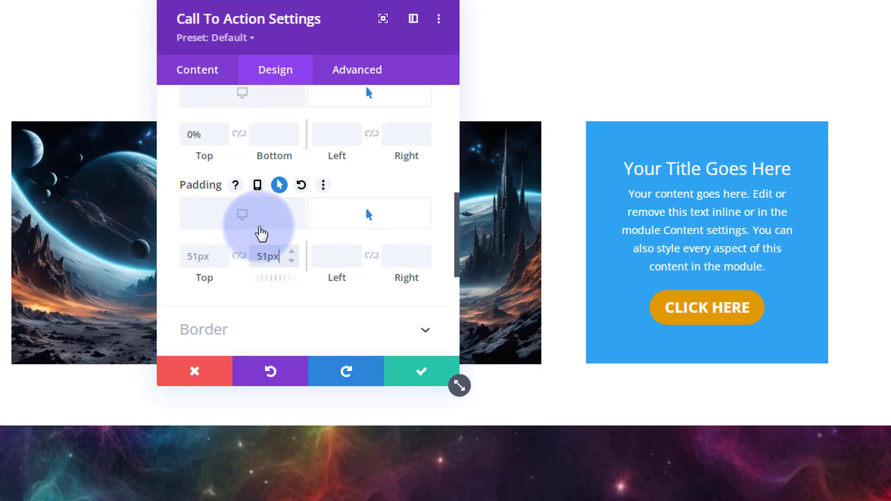
click(258, 225)
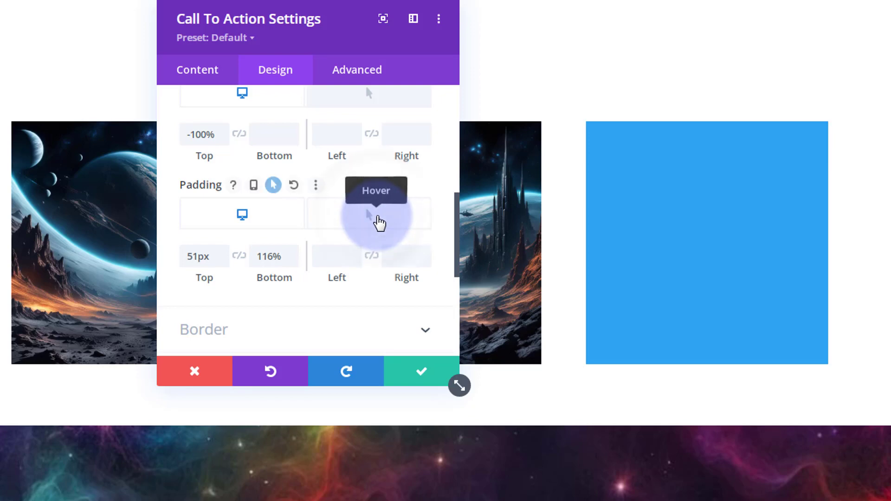
click(380, 222)
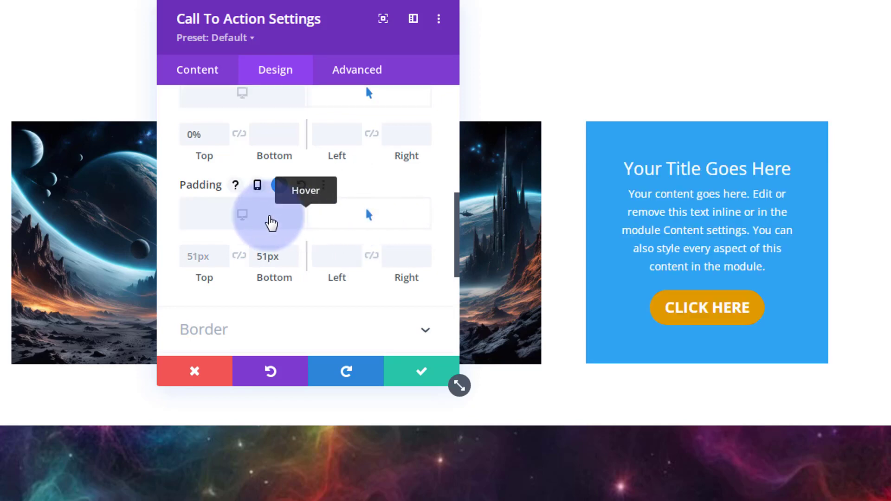
click(271, 222)
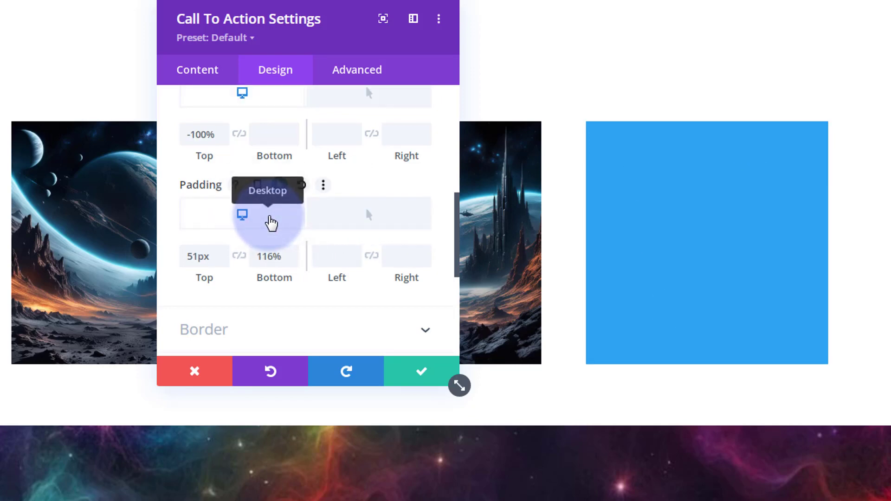
click(658, 232)
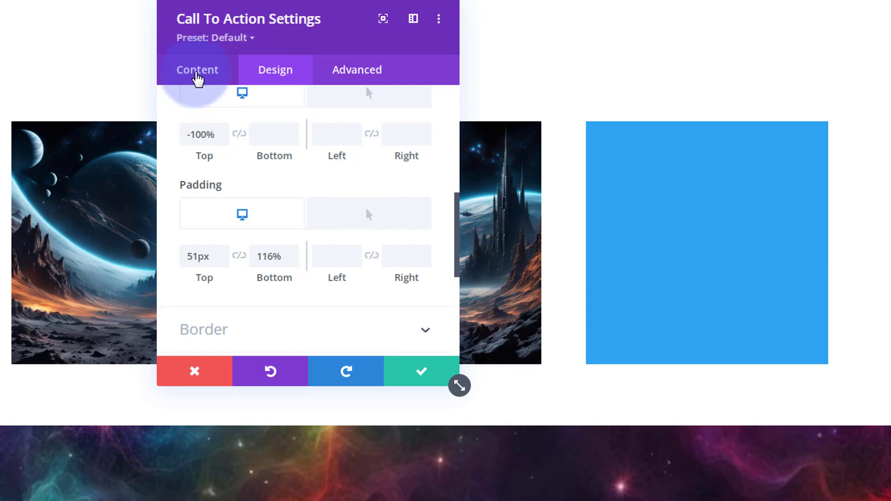
Step: Change the call to action's background colour to the darker blue saved swatch
click(198, 78)
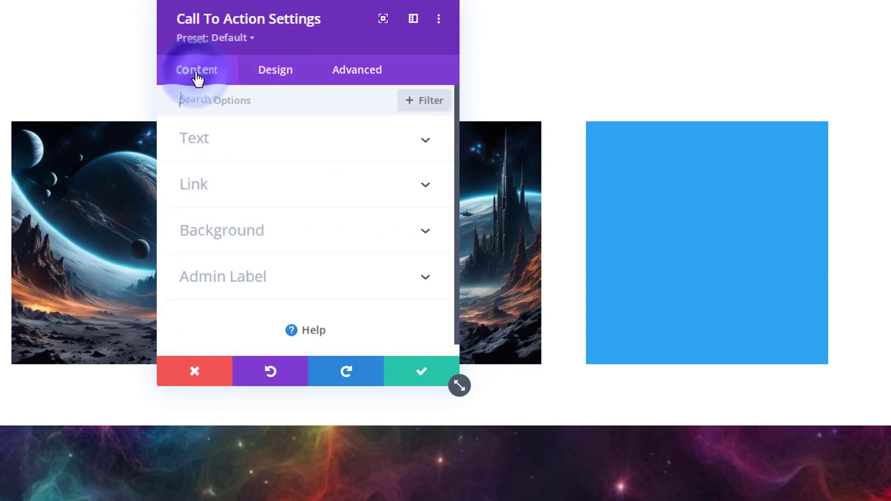
click(299, 234)
click(314, 284)
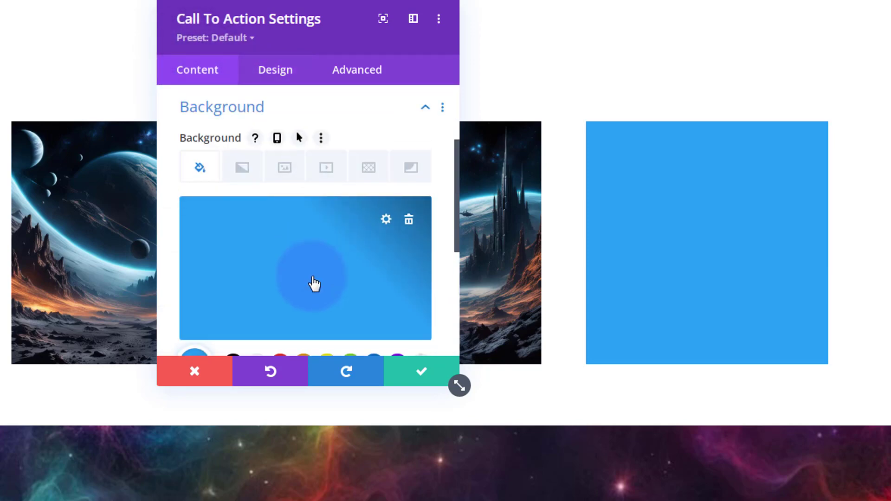
click(373, 163)
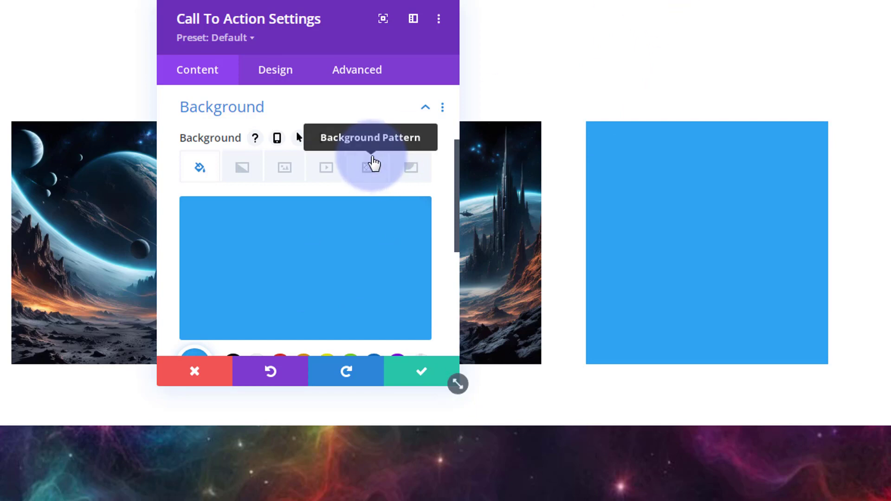
scroll(371, 145, down, 2)
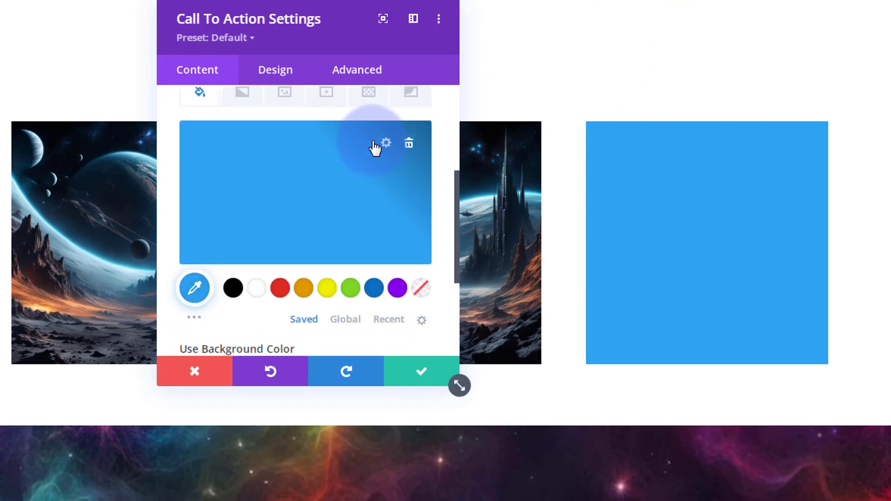
click(374, 289)
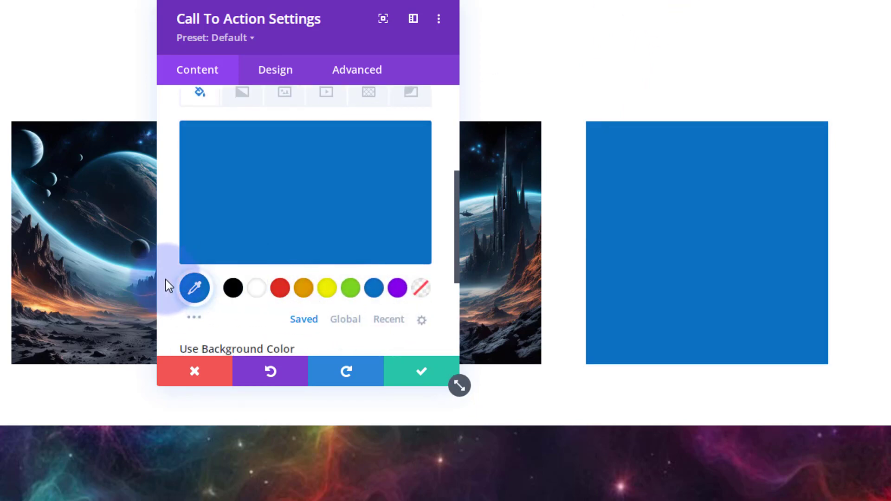
scroll(194, 325, up, 2)
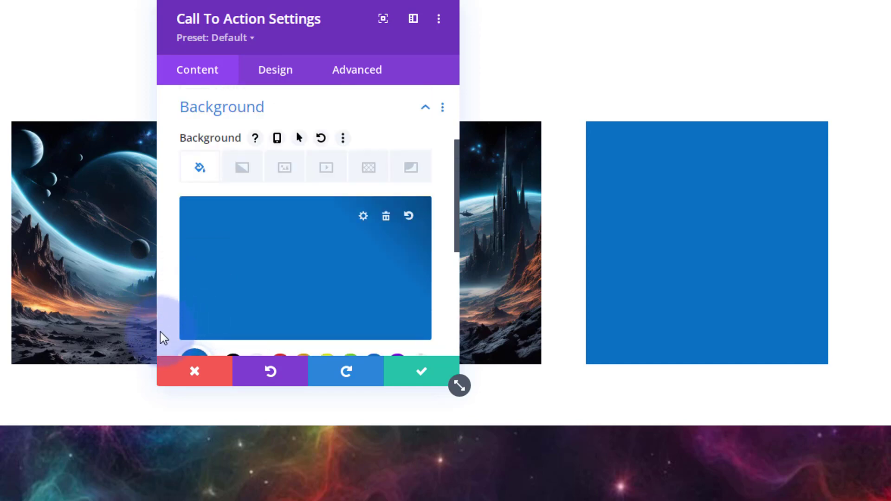
Step: Enable hover values for the call to action's background and make its desktop blue fully transparent, rgba(12,113,195,0)
click(228, 291)
click(413, 219)
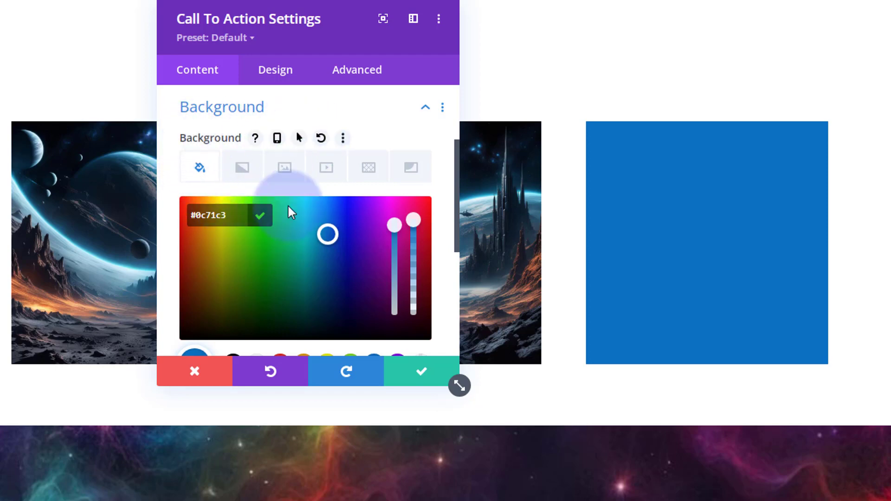
click(297, 139)
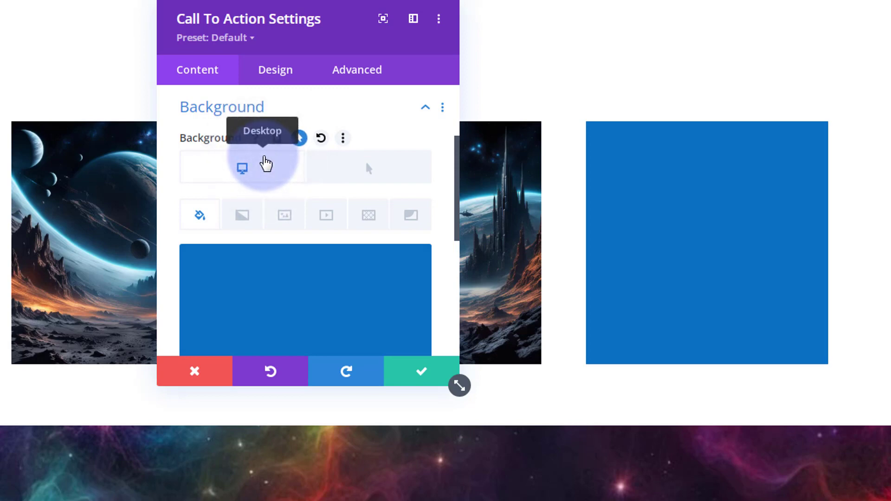
click(273, 285)
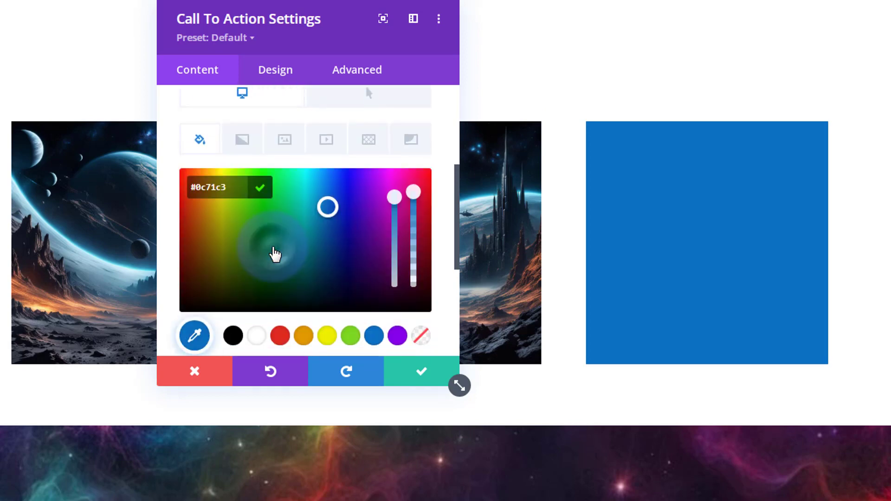
drag(414, 192, 418, 308)
scroll(357, 299, up, 2)
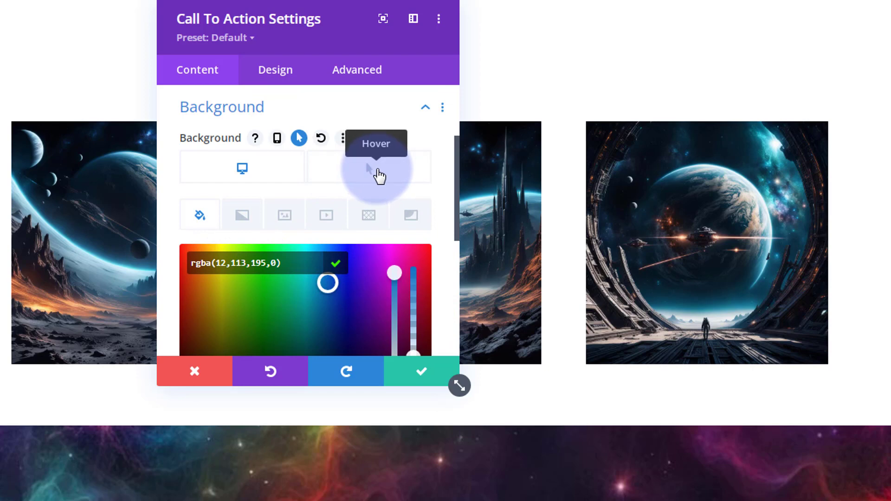
Step: Set the call to action's hover background to the fully opaque blue #0c71c3
click(377, 169)
click(379, 175)
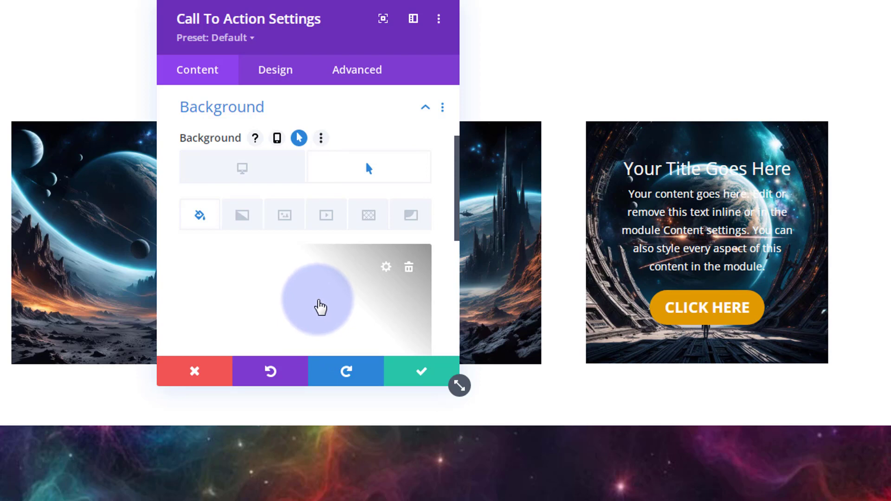
click(320, 306)
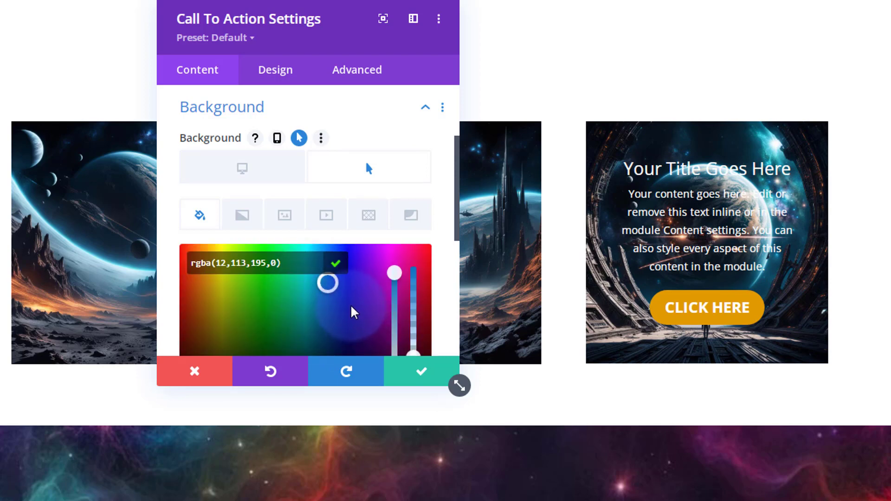
click(397, 342)
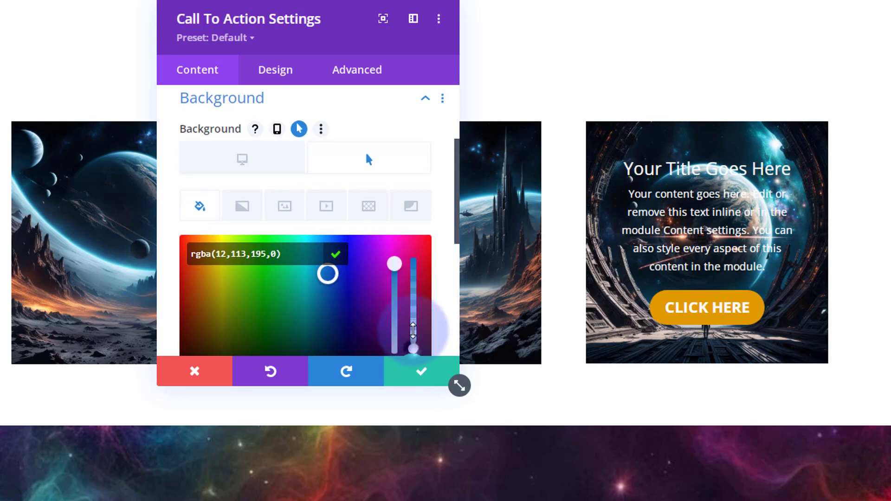
drag(412, 320, 414, 258)
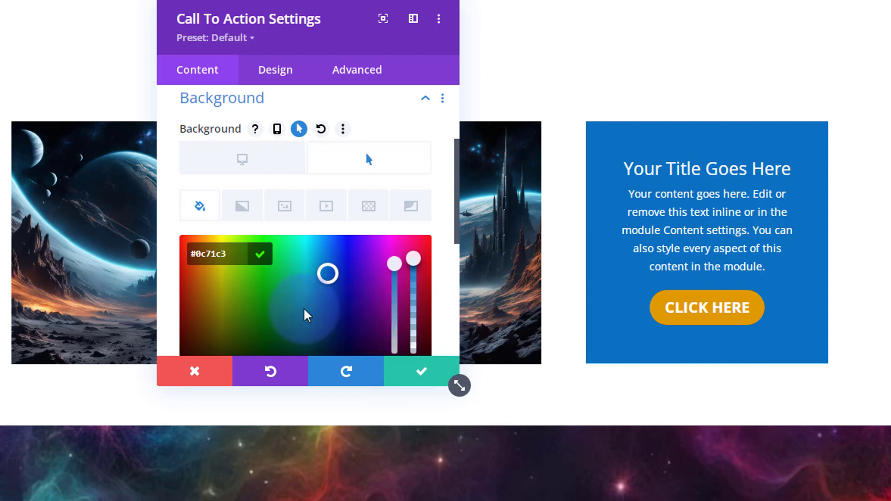
Step: Set the call to action's transition duration to 500ms with an Ease-In-Out speed curve, and save the module settings
click(360, 73)
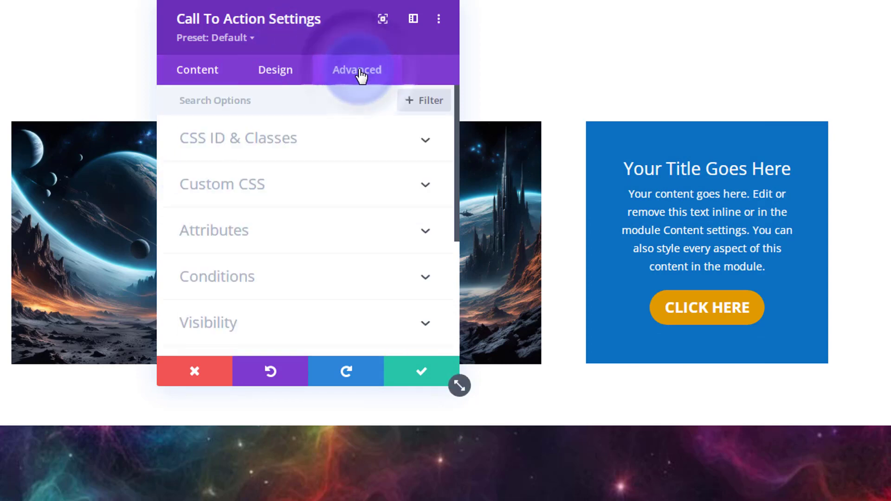
scroll(343, 190, down, 3)
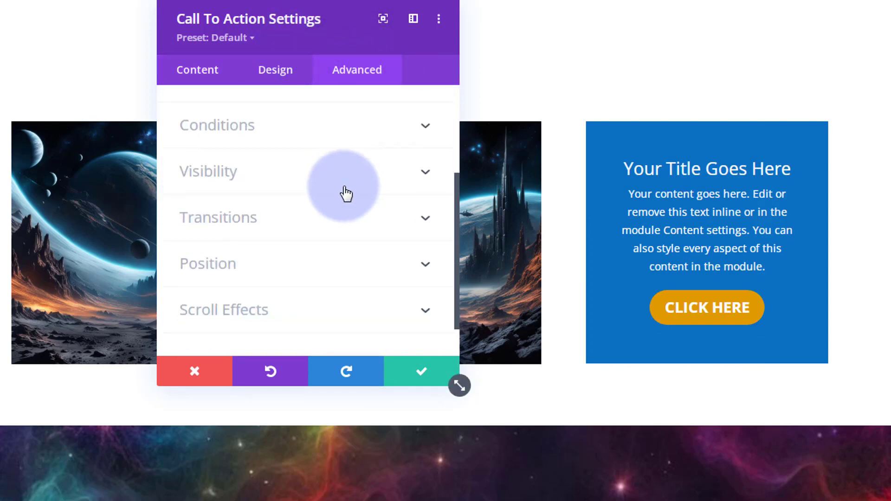
click(333, 222)
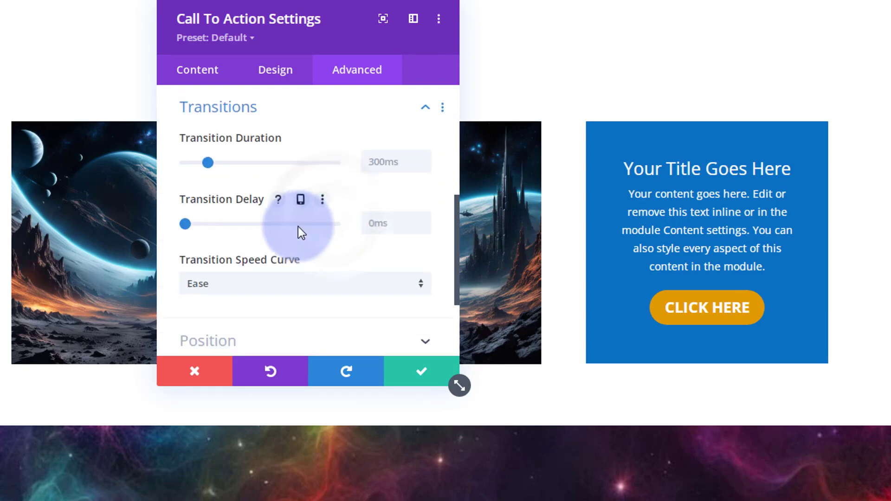
click(372, 158)
click(384, 116)
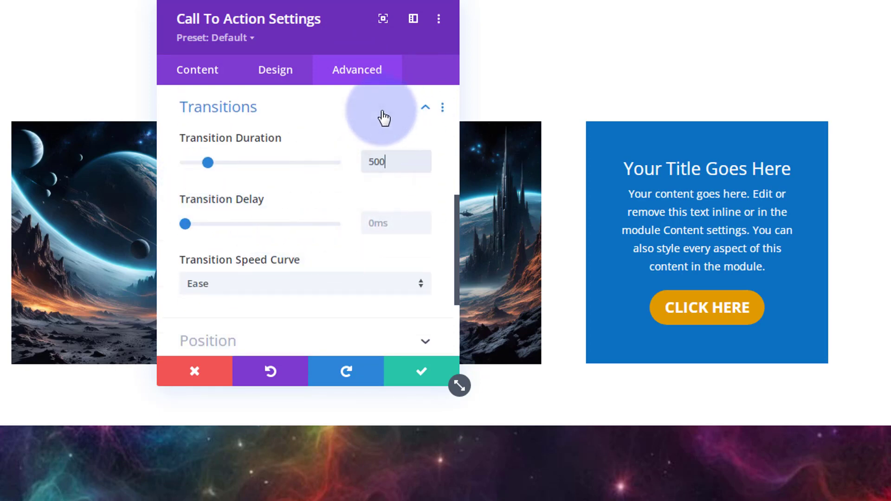
click(283, 284)
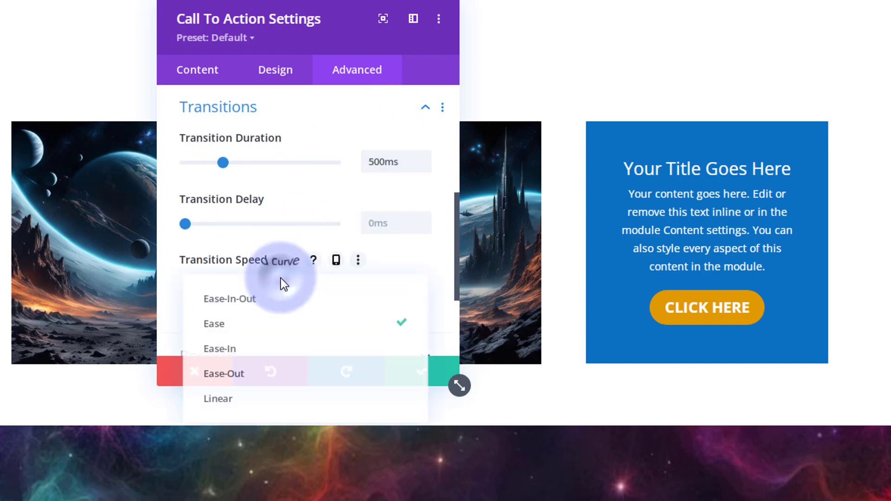
click(275, 301)
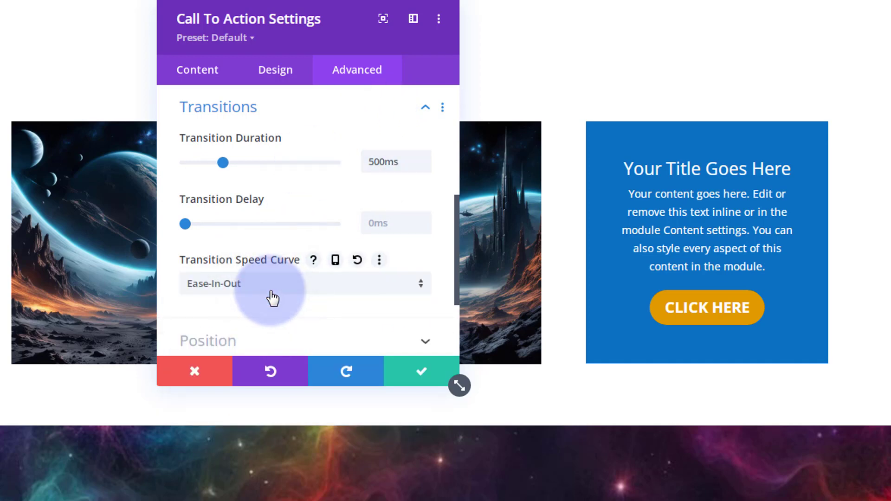
click(419, 376)
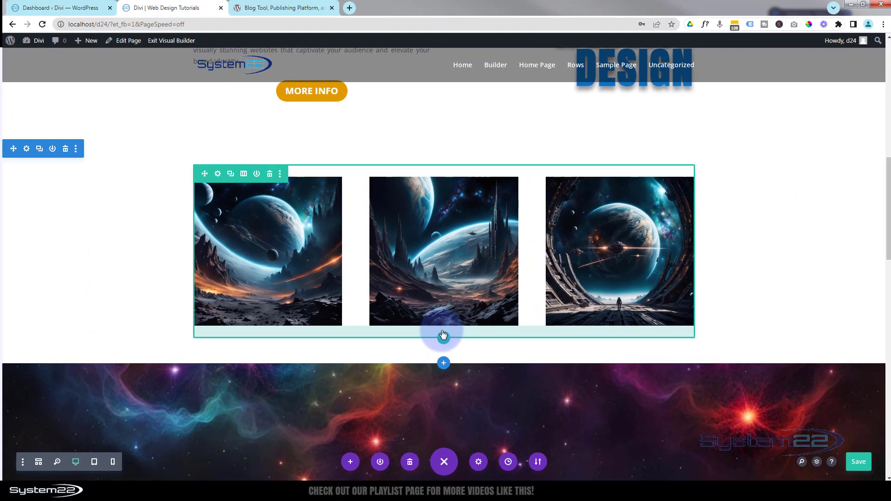
Step: Save the page and exit the Visual Builder
click(445, 464)
click(445, 464)
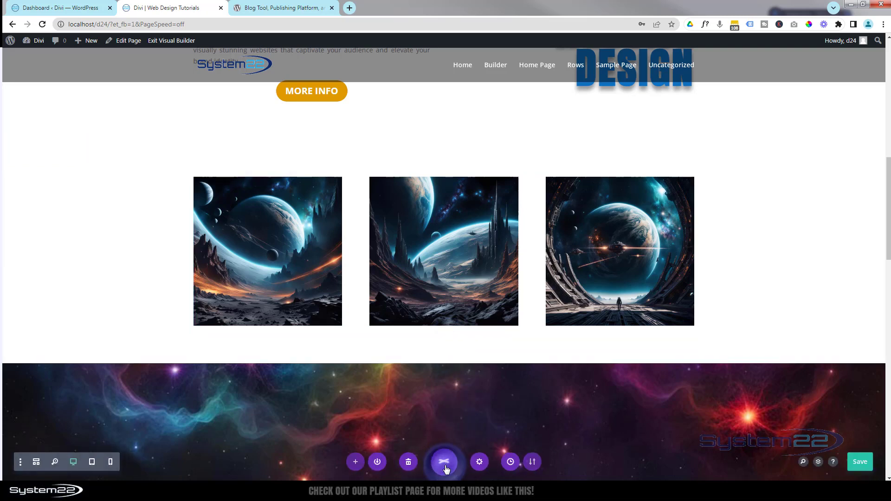
click(862, 465)
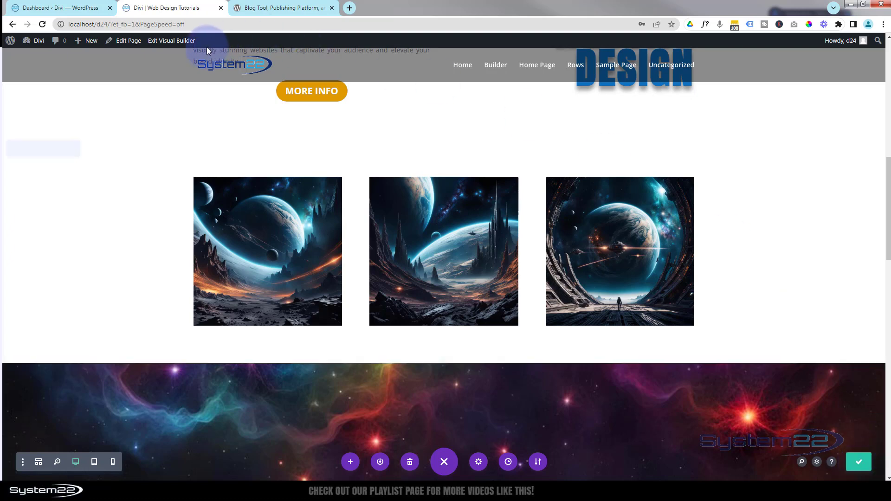
click(176, 41)
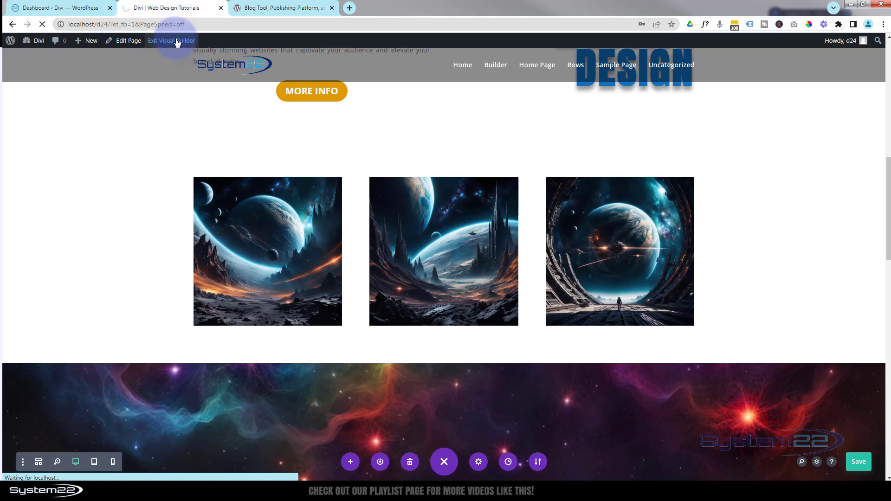
Step: Go to the three-image row on the live page and test its hover effects, starting with the first two columns
scroll(194, 161, down, 10)
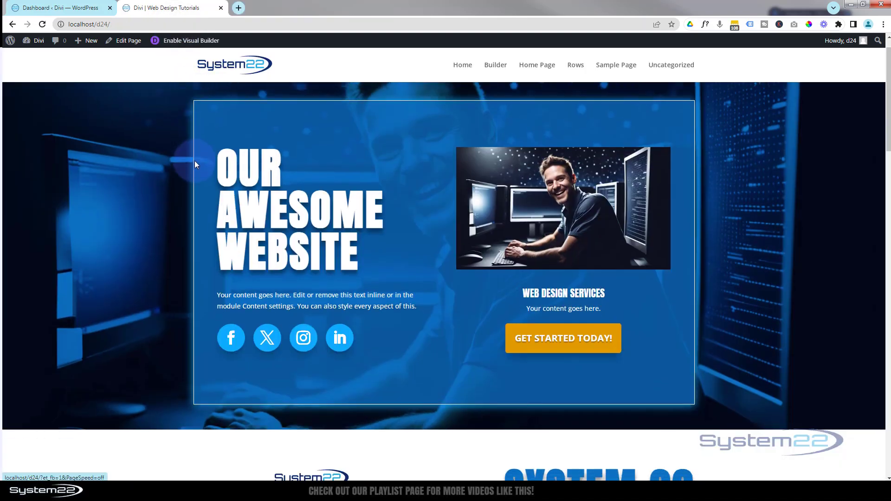
scroll(200, 155, down, 2)
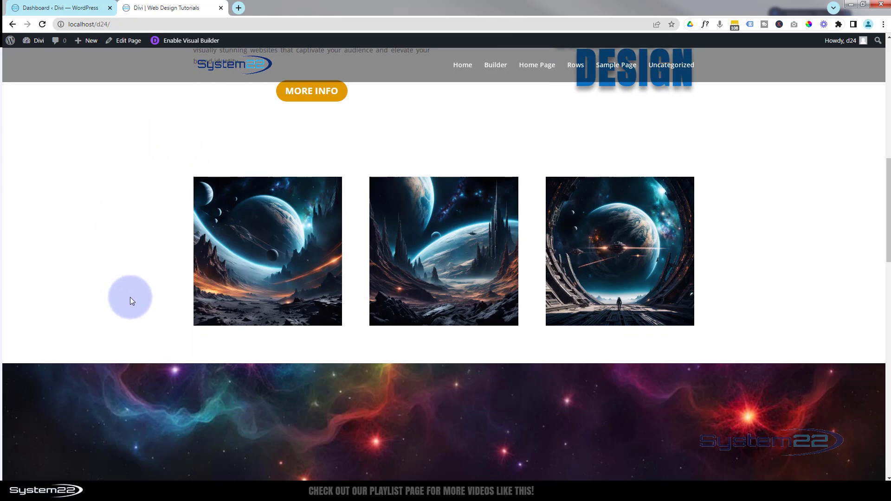
mouse_move(230, 280)
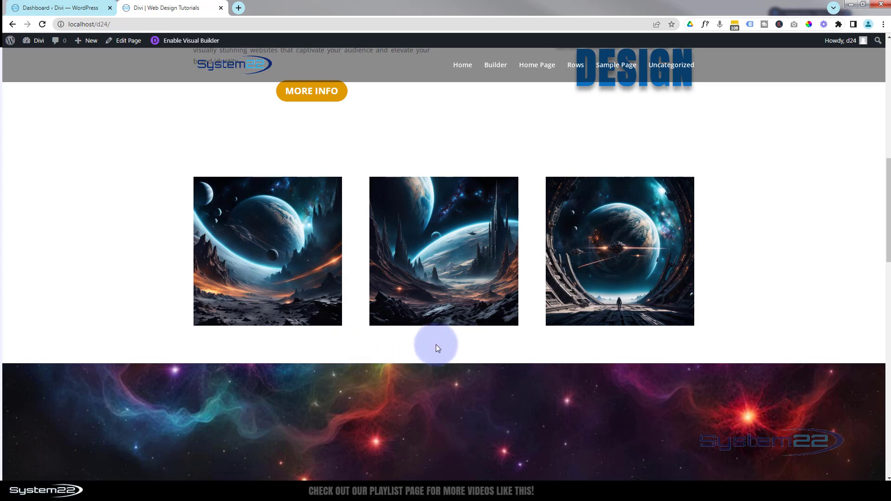
mouse_move(430, 297)
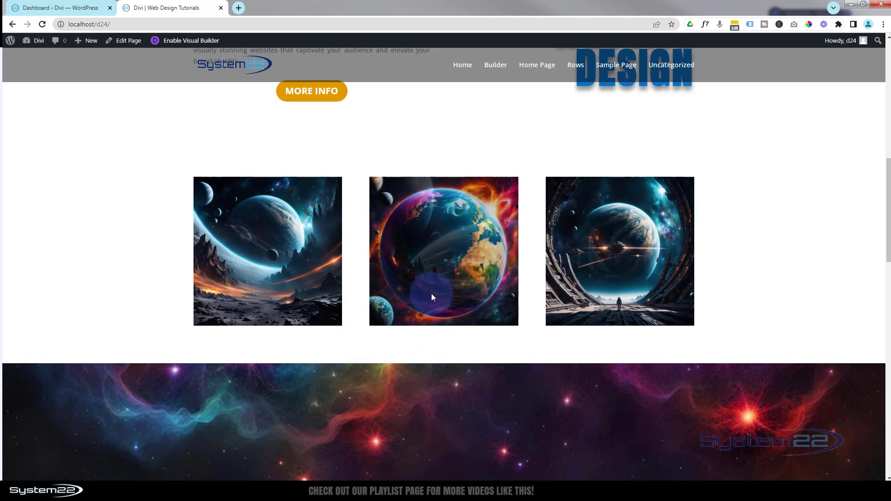